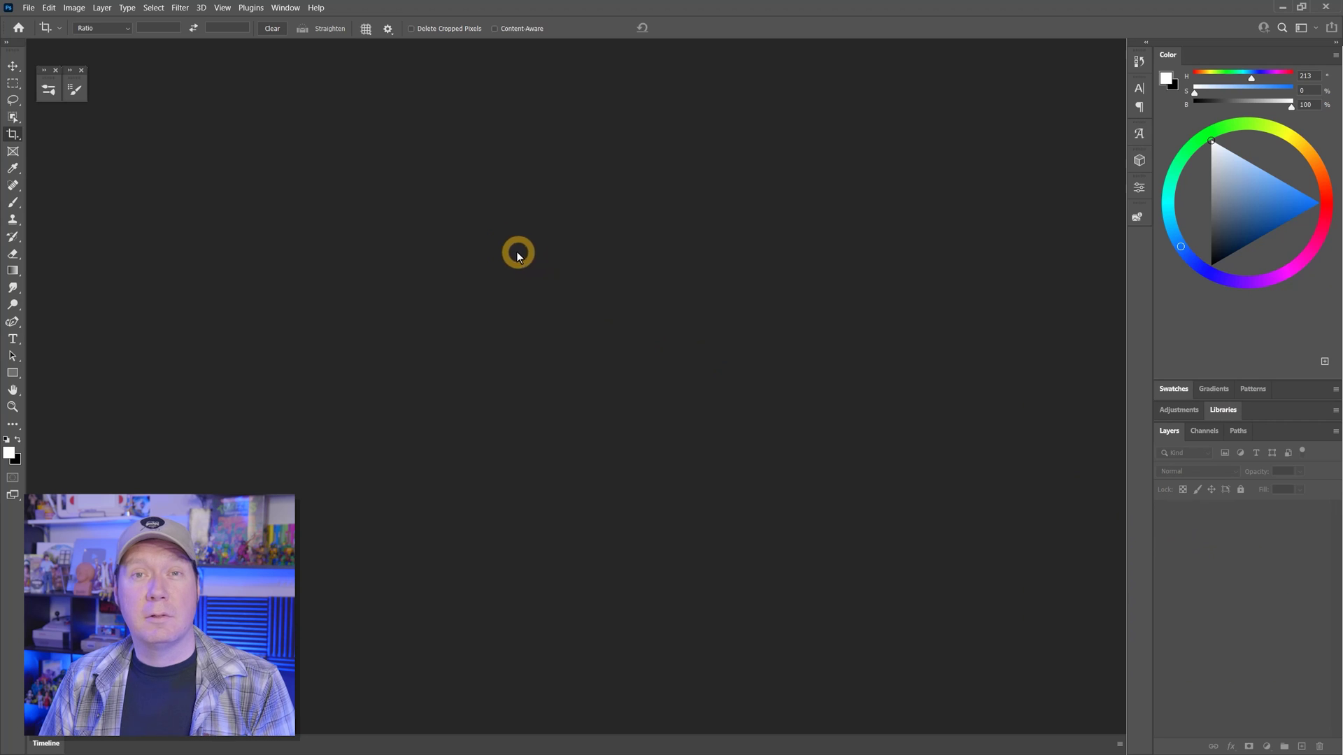
- Start a new document from a preset with a 3.5 in width and 2 in height
{"action": "left_click", "coordinate": [28, 9]}
{"action": "left_click", "coordinate": [38, 21]}
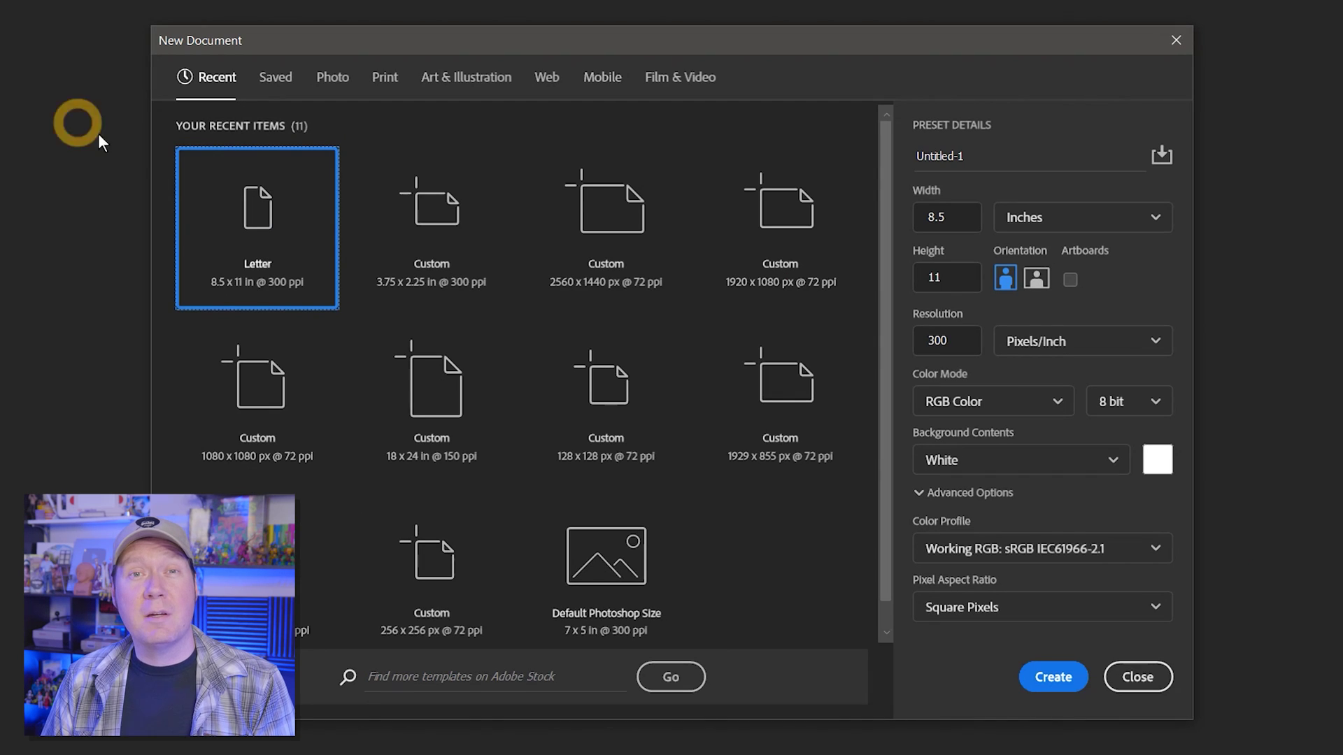
{"action": "left_click", "coordinate": [606, 560]}
{"action": "double_click", "coordinate": [929, 217]}
{"action": "type", "text": "3."}
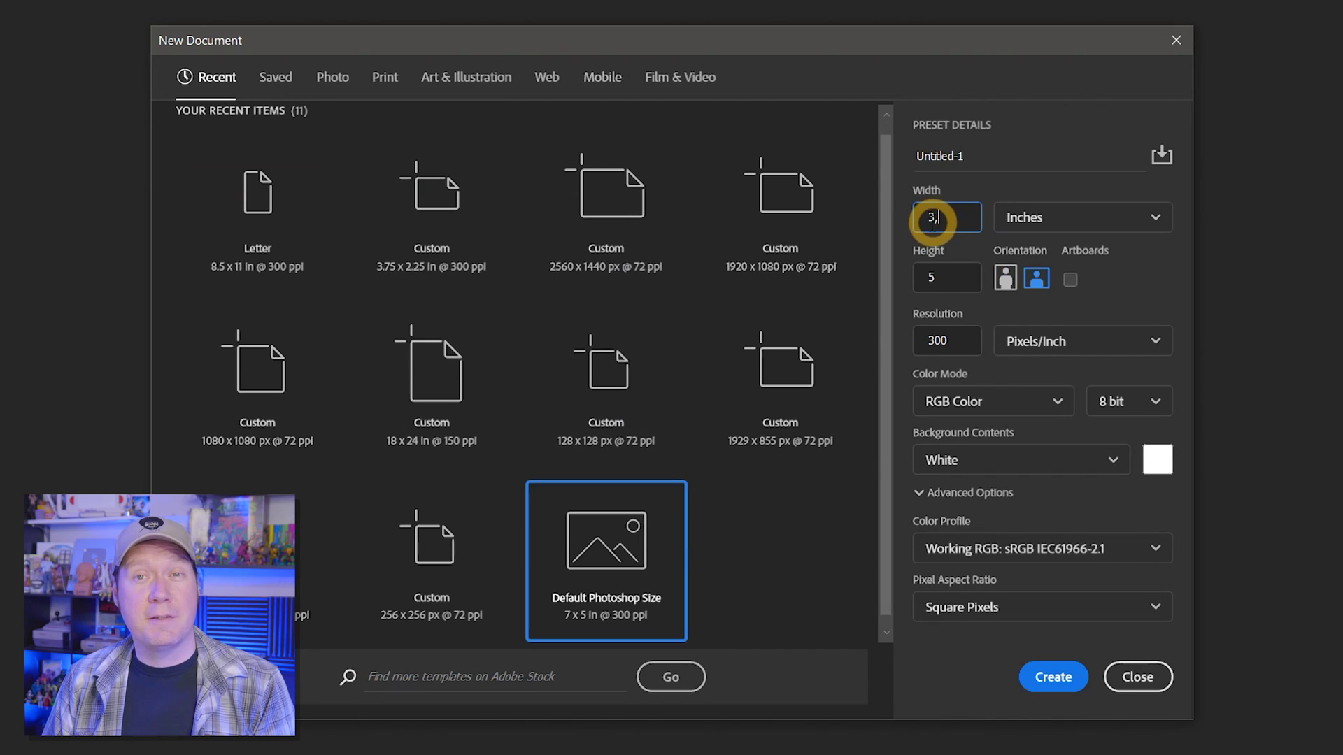
{"action": "type", "text": "5"}
{"action": "double_click", "coordinate": [930, 279]}
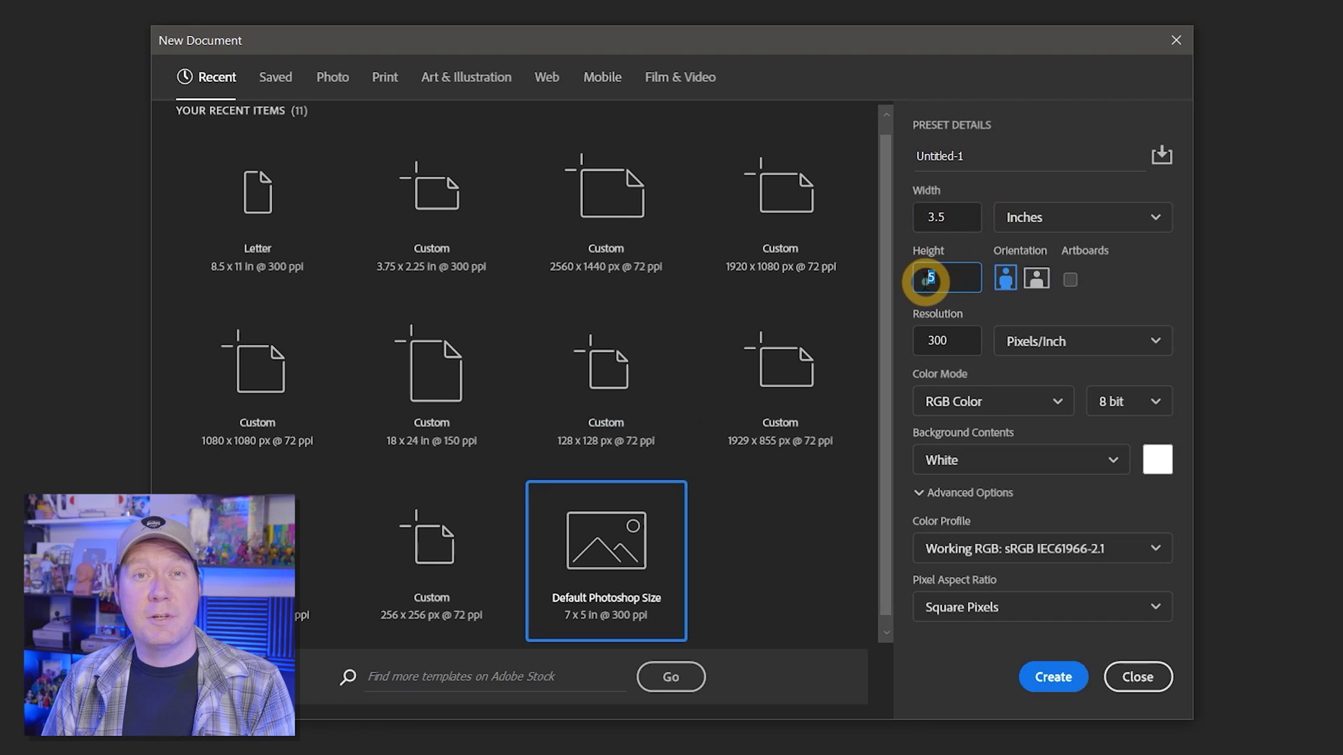
{"action": "type", "text": "2"}
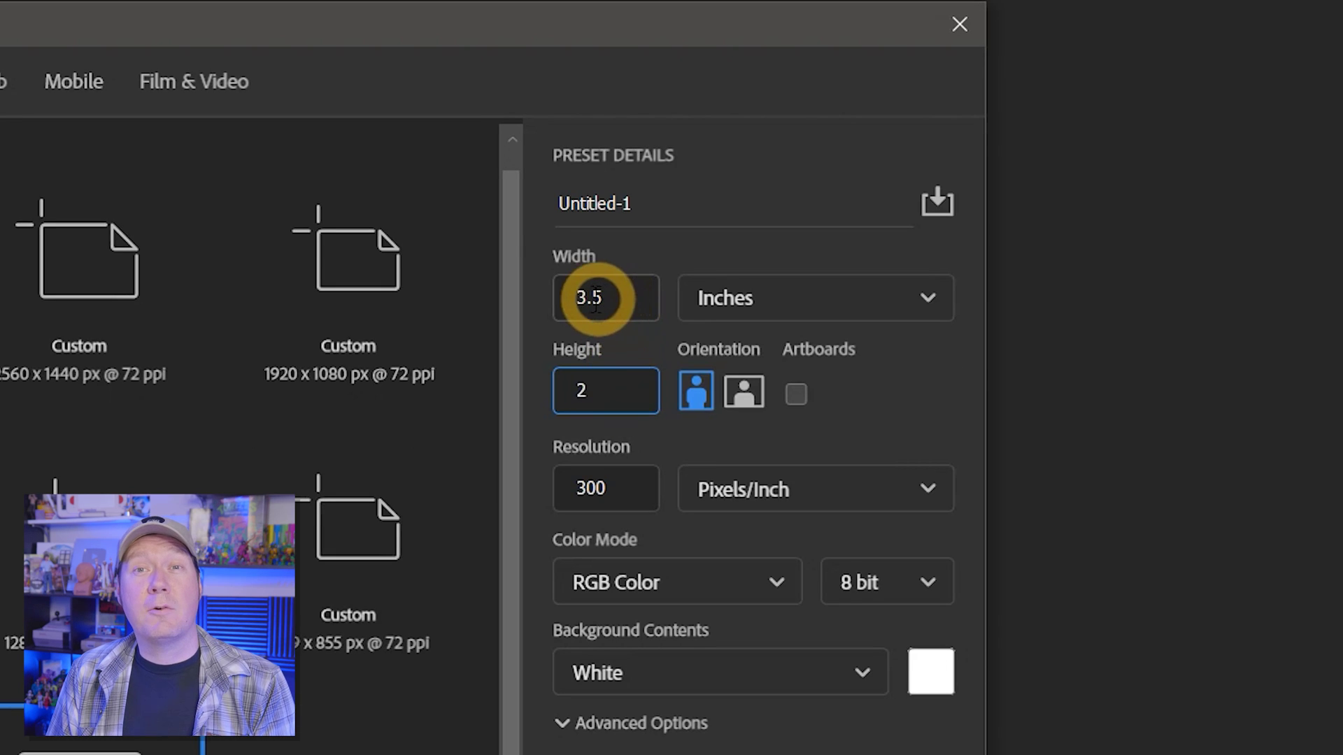
- Correct the size to 3.75 × 2.25 inches and switch the colour mode to CMYK Color
{"action": "left_click", "coordinate": [947, 218]}
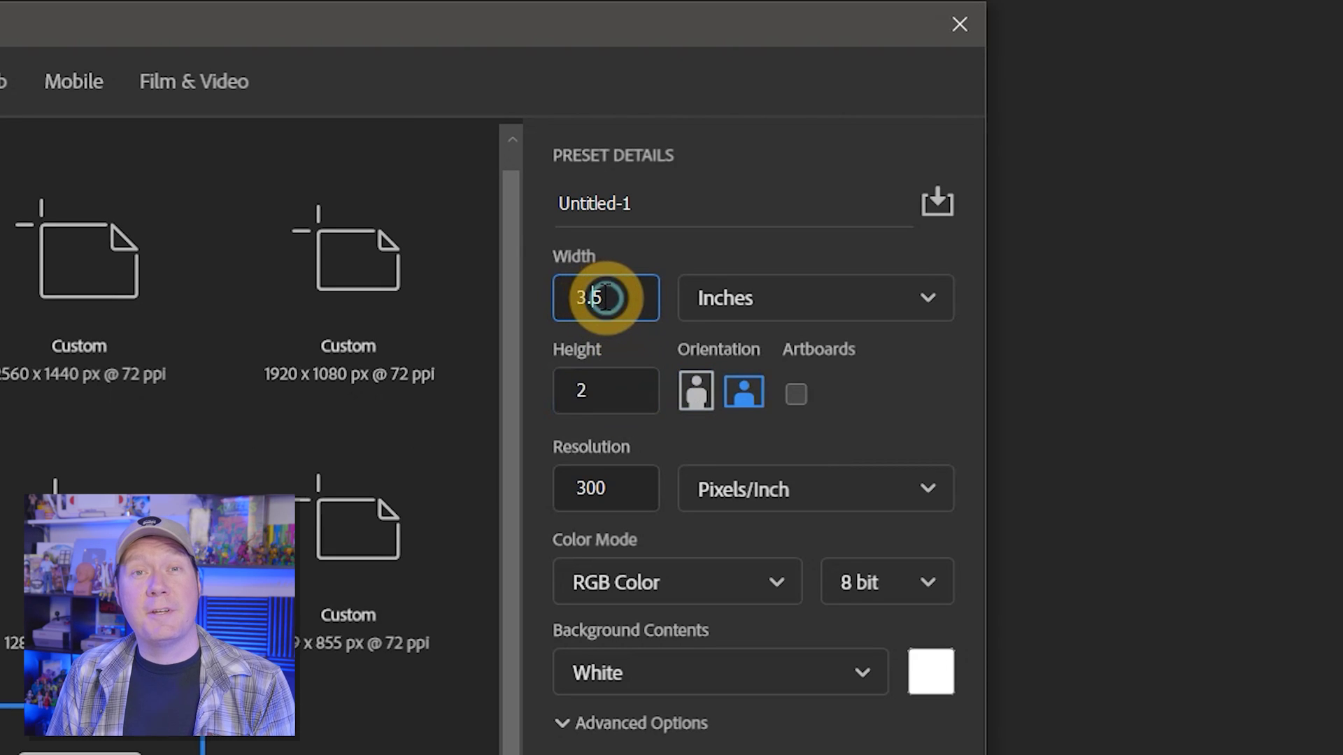
{"action": "key", "text": "BackSpace"}
{"action": "type", "text": "75"}
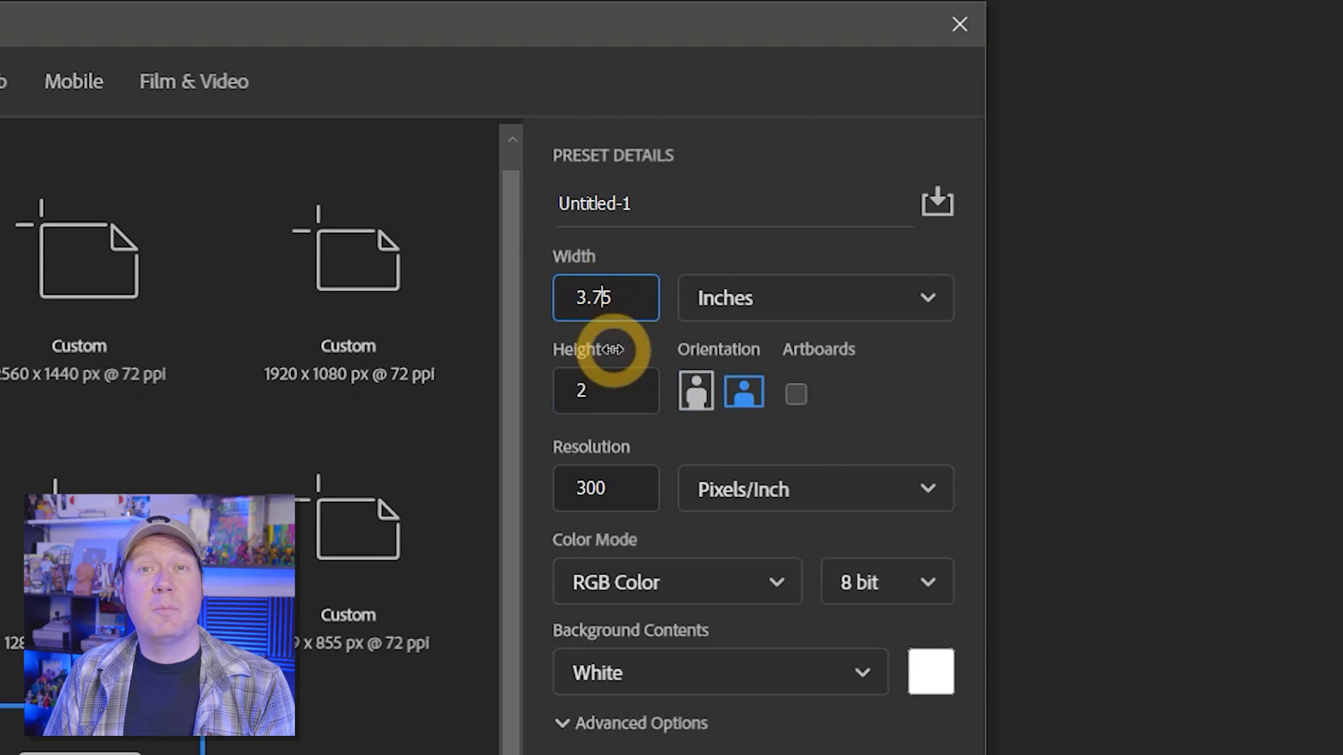
{"action": "left_click", "coordinate": [586, 389]}
{"action": "type", "text": ".25"}
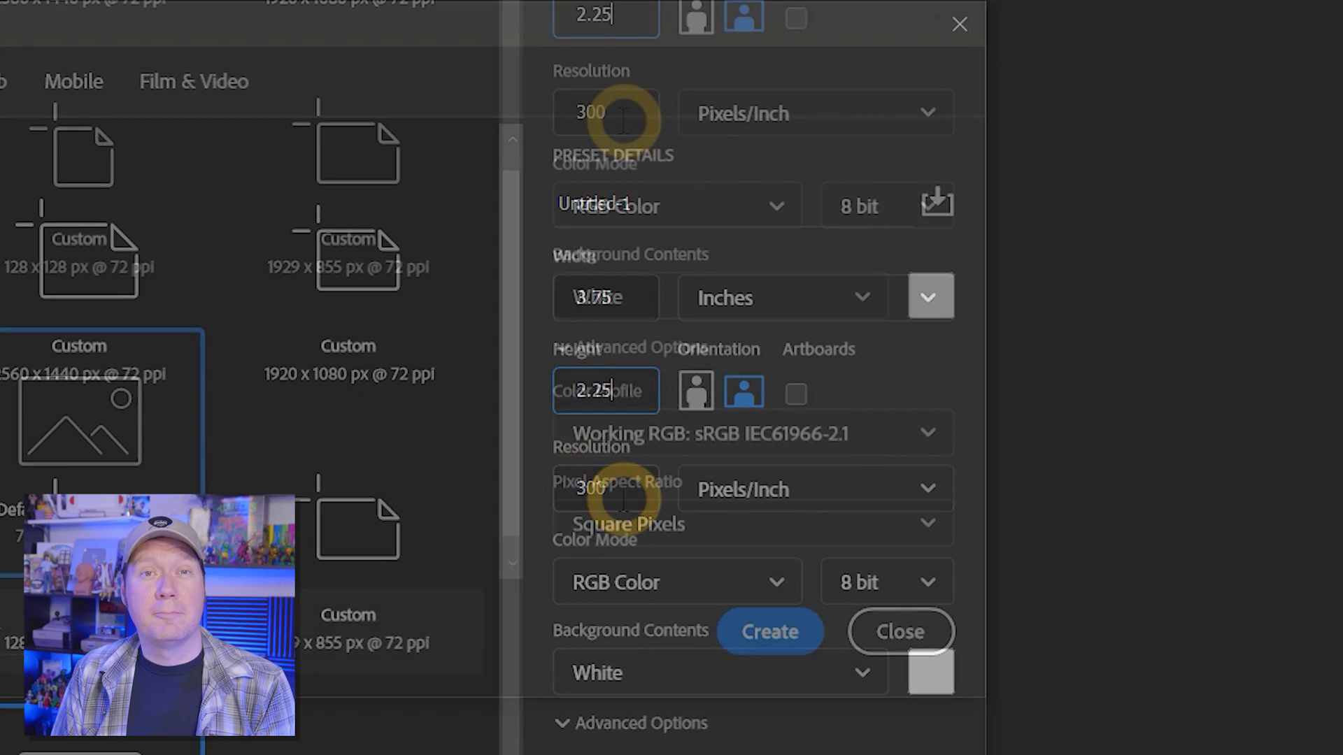
{"action": "left_click", "coordinate": [695, 580]}
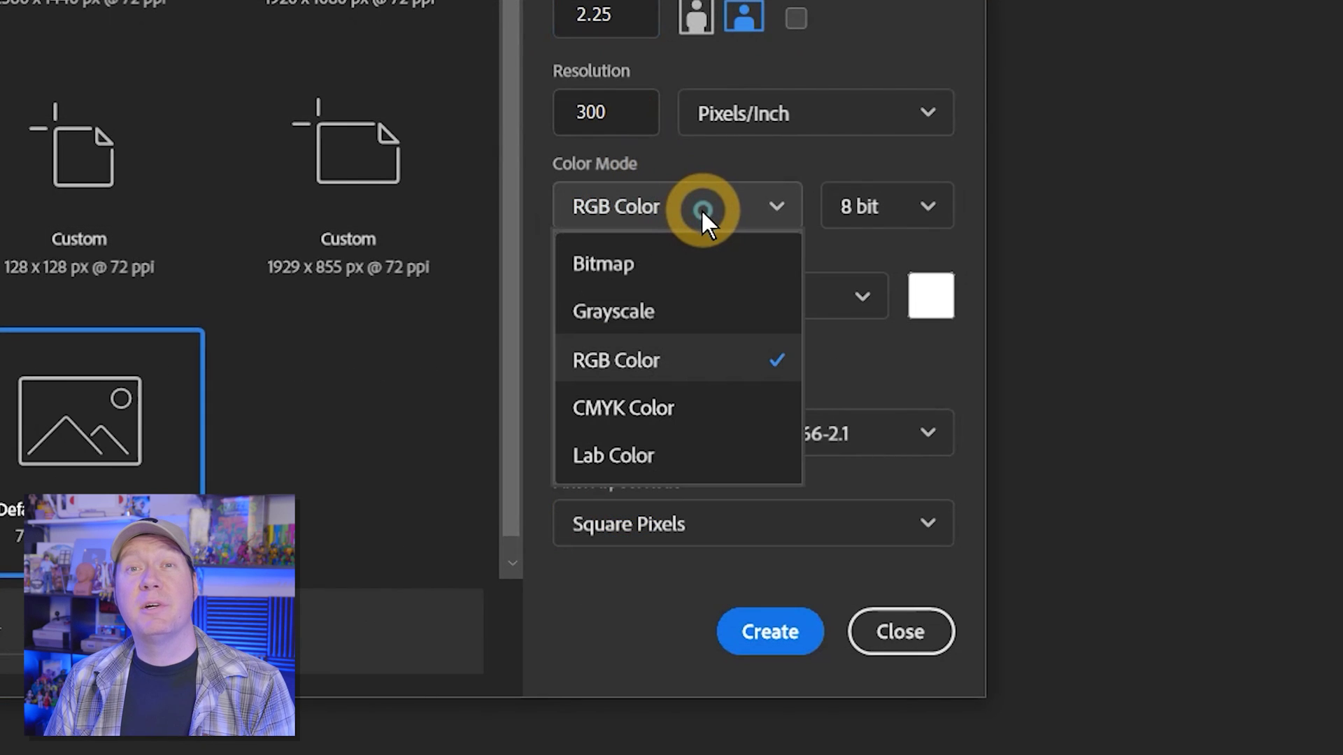
{"action": "left_click", "coordinate": [654, 413]}
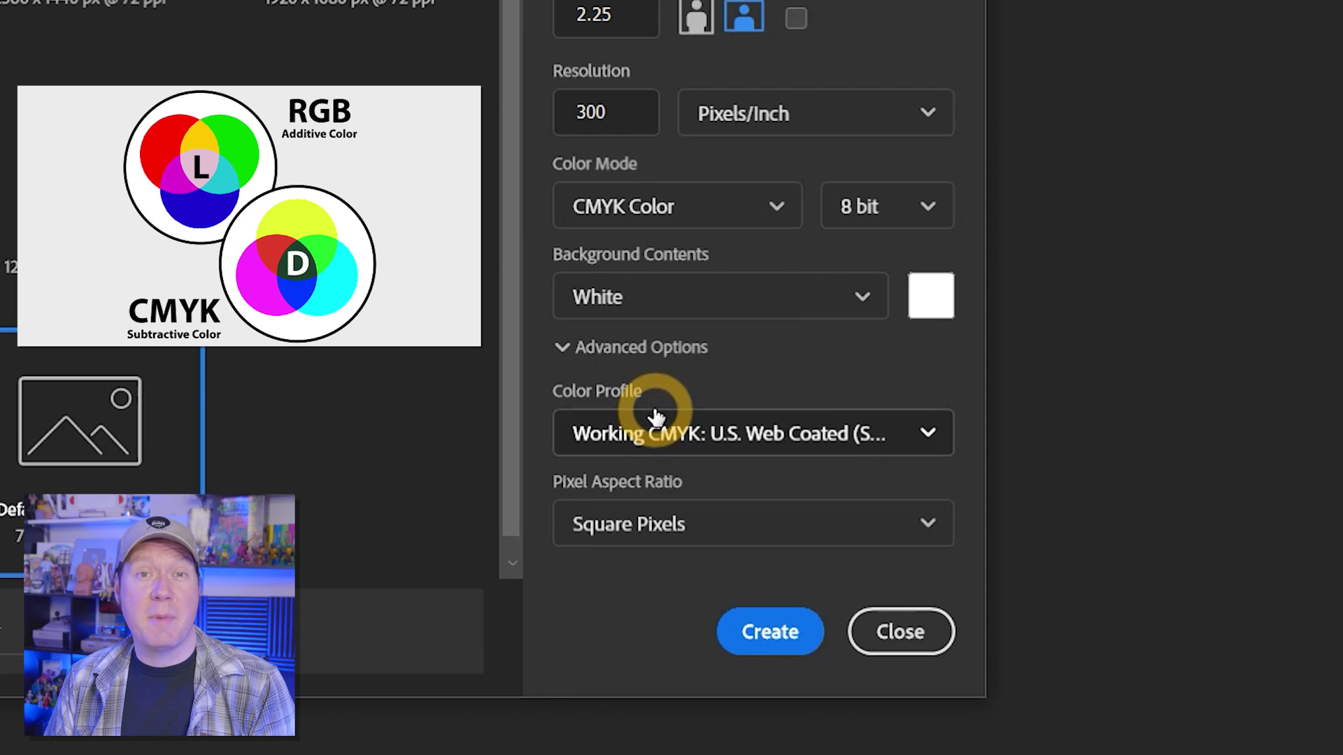
- Create the card, add 0.125 in margin guides without row guides, and show the rulers
{"action": "left_click", "coordinate": [773, 632]}
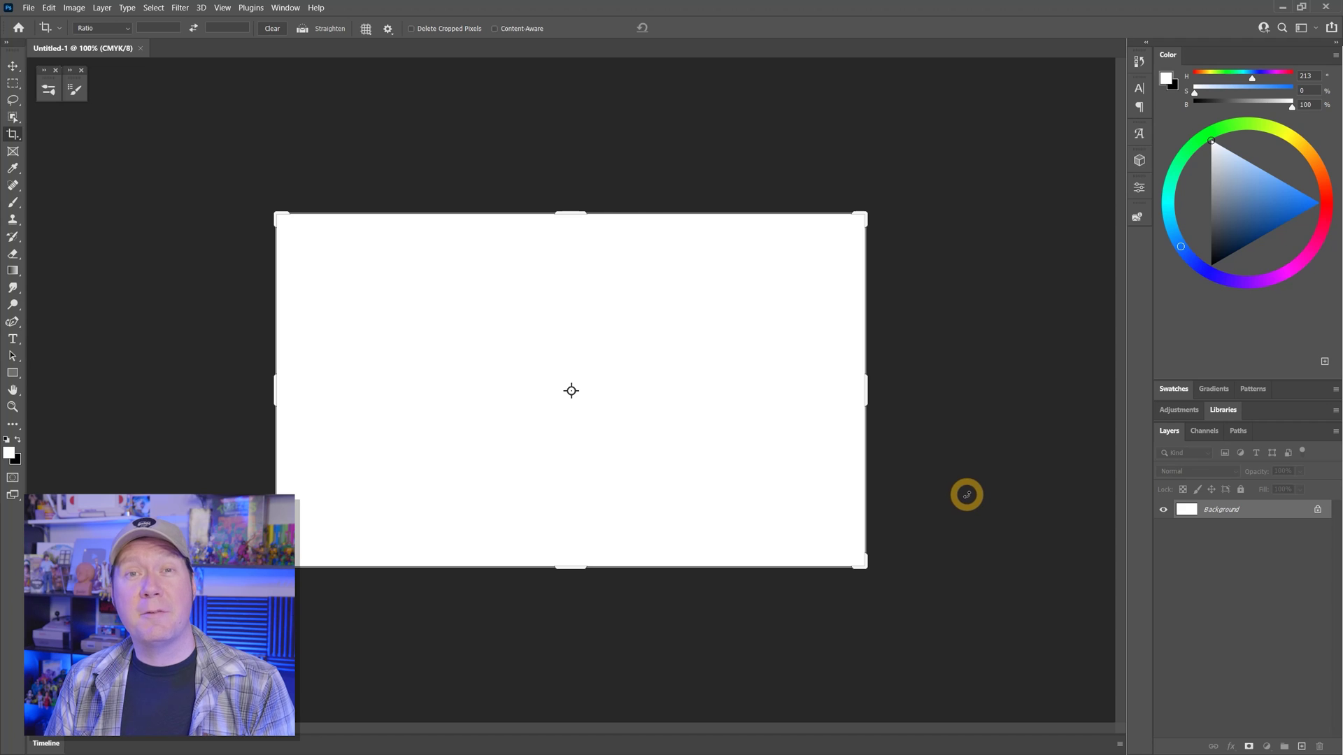
{"action": "left_click", "coordinate": [224, 8]}
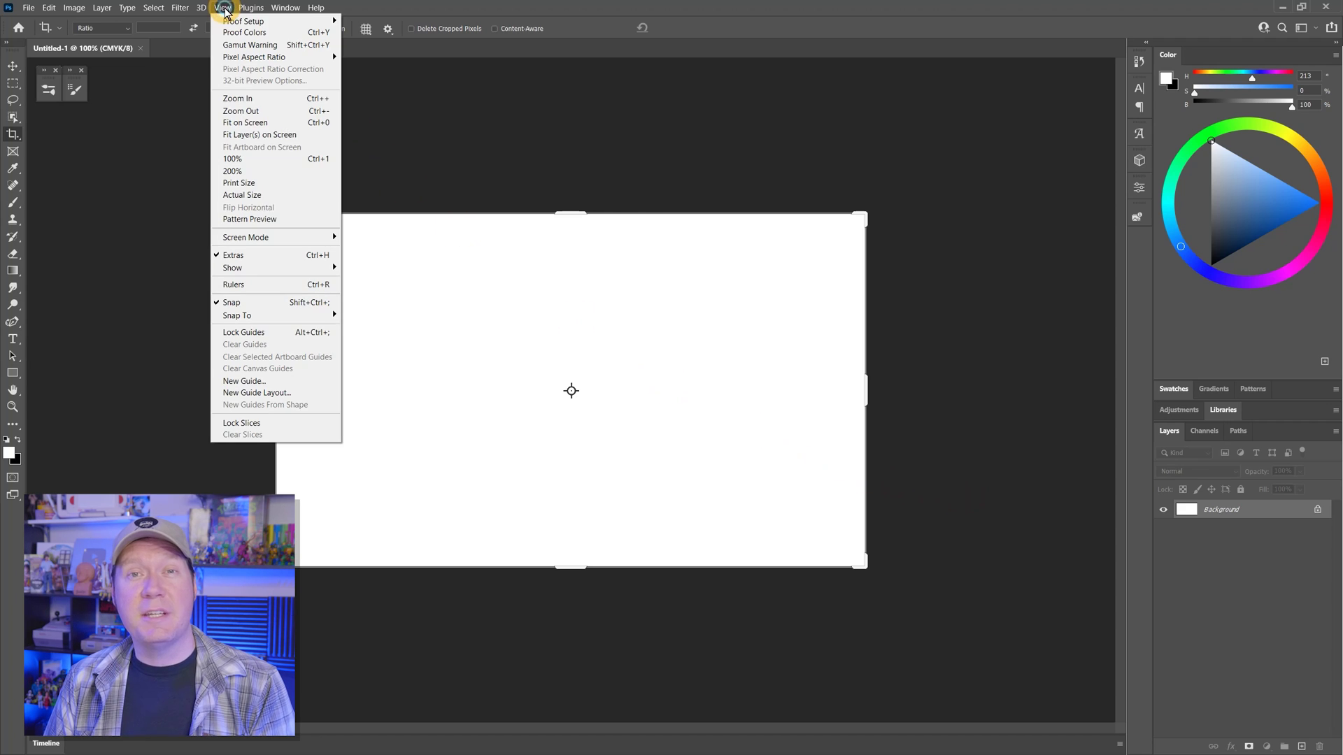
{"action": "left_click", "coordinate": [259, 393]}
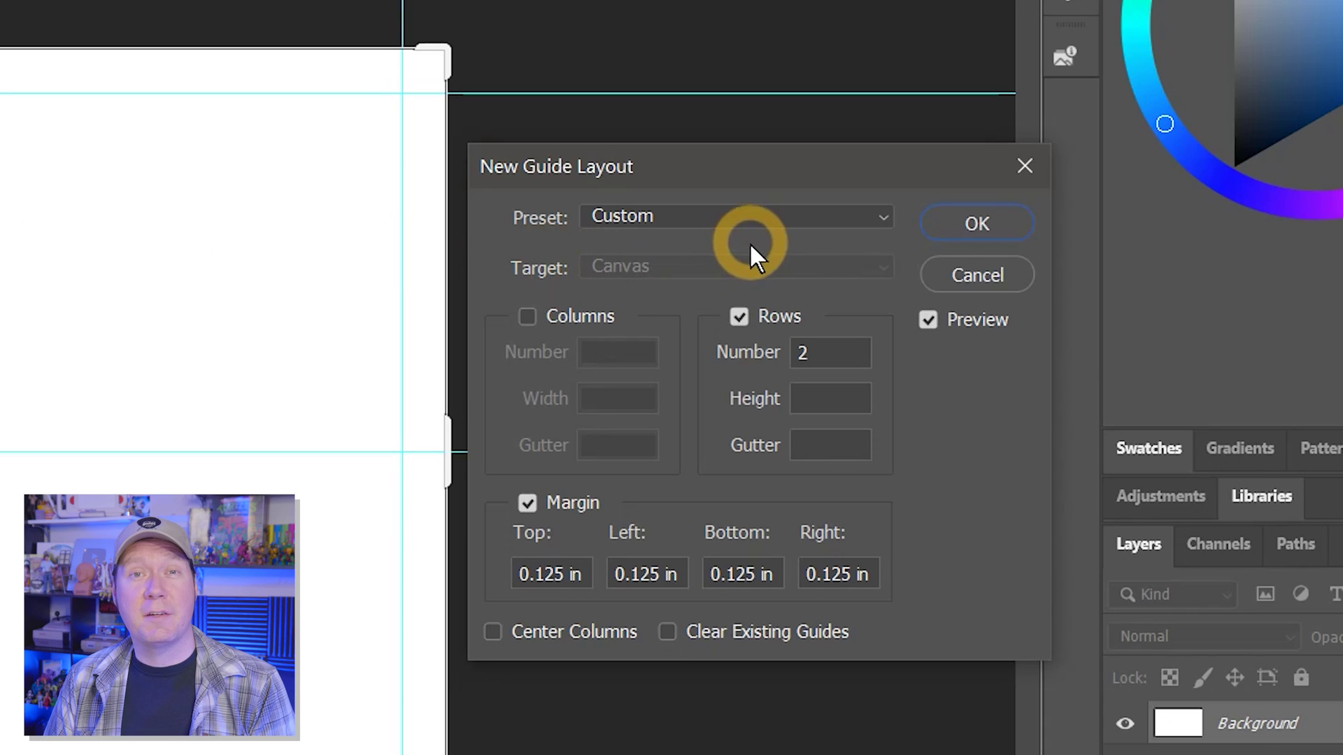
{"action": "left_click", "coordinate": [739, 317]}
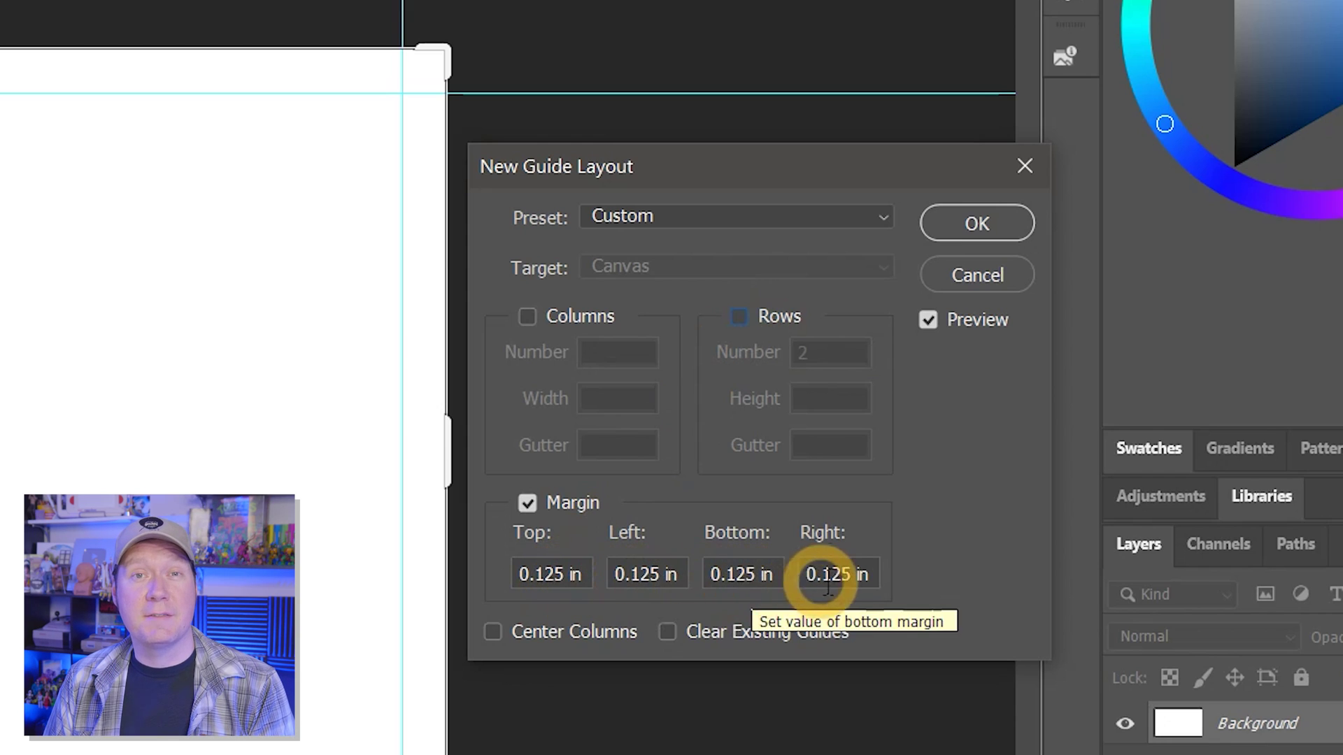
{"action": "left_click", "coordinate": [998, 224]}
{"action": "key", "text": "ctrl+r"}
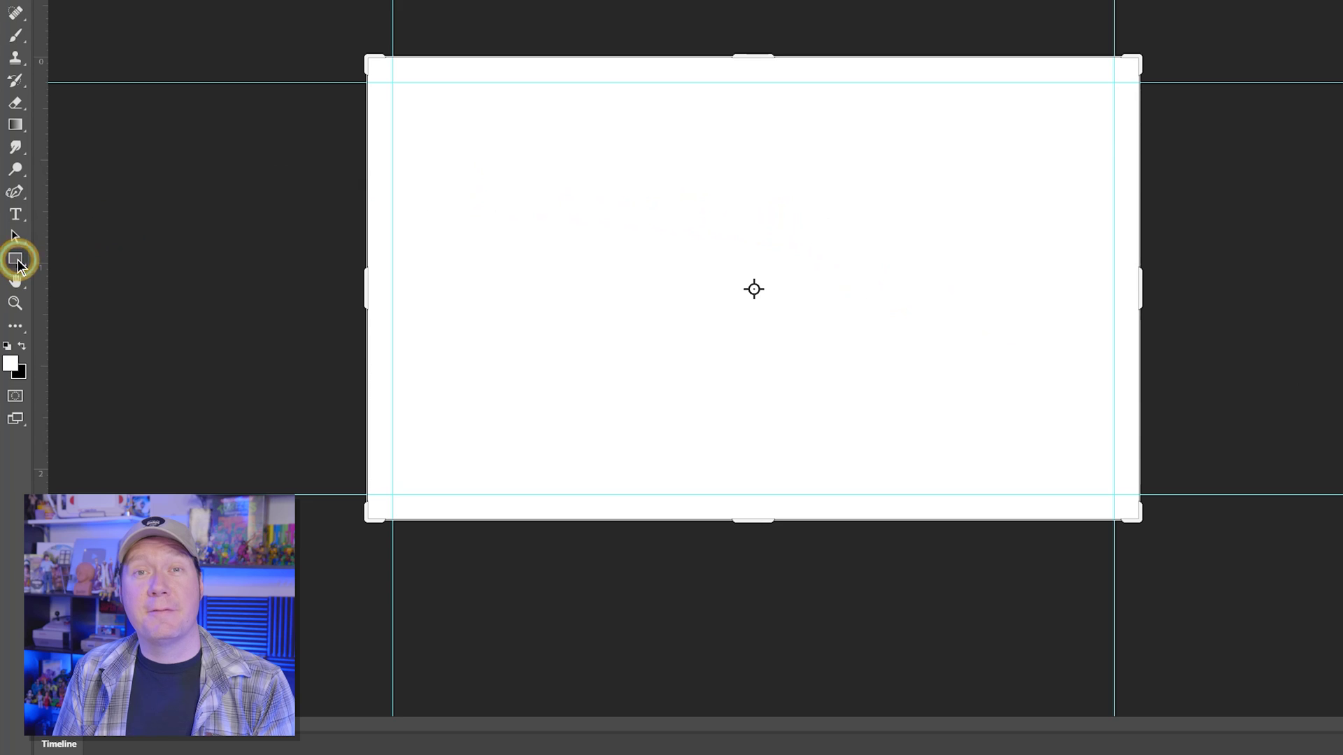
- Choose the Line Tool and give it a light-grey stroke from the Grayscale swatches
{"action": "right_click", "coordinate": [13, 374]}
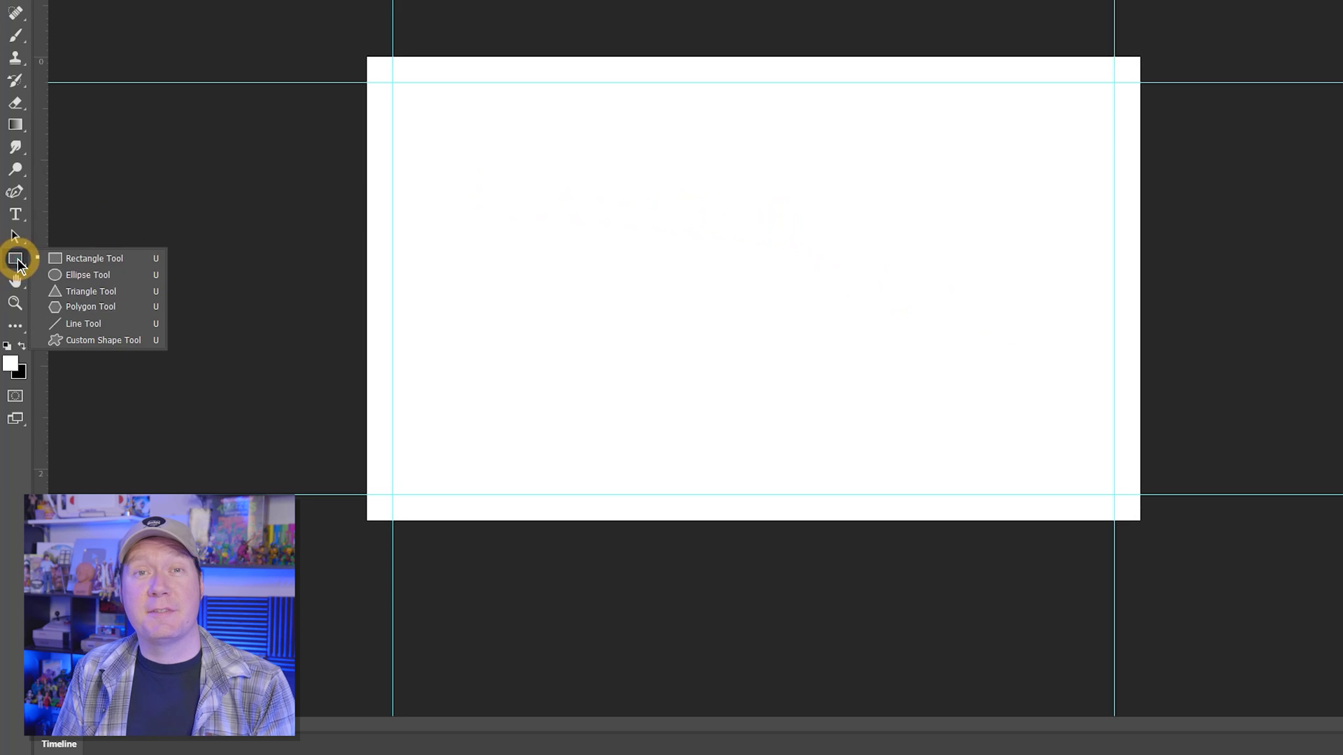
{"action": "left_click", "coordinate": [85, 326]}
{"action": "left_click", "coordinate": [253, 38]}
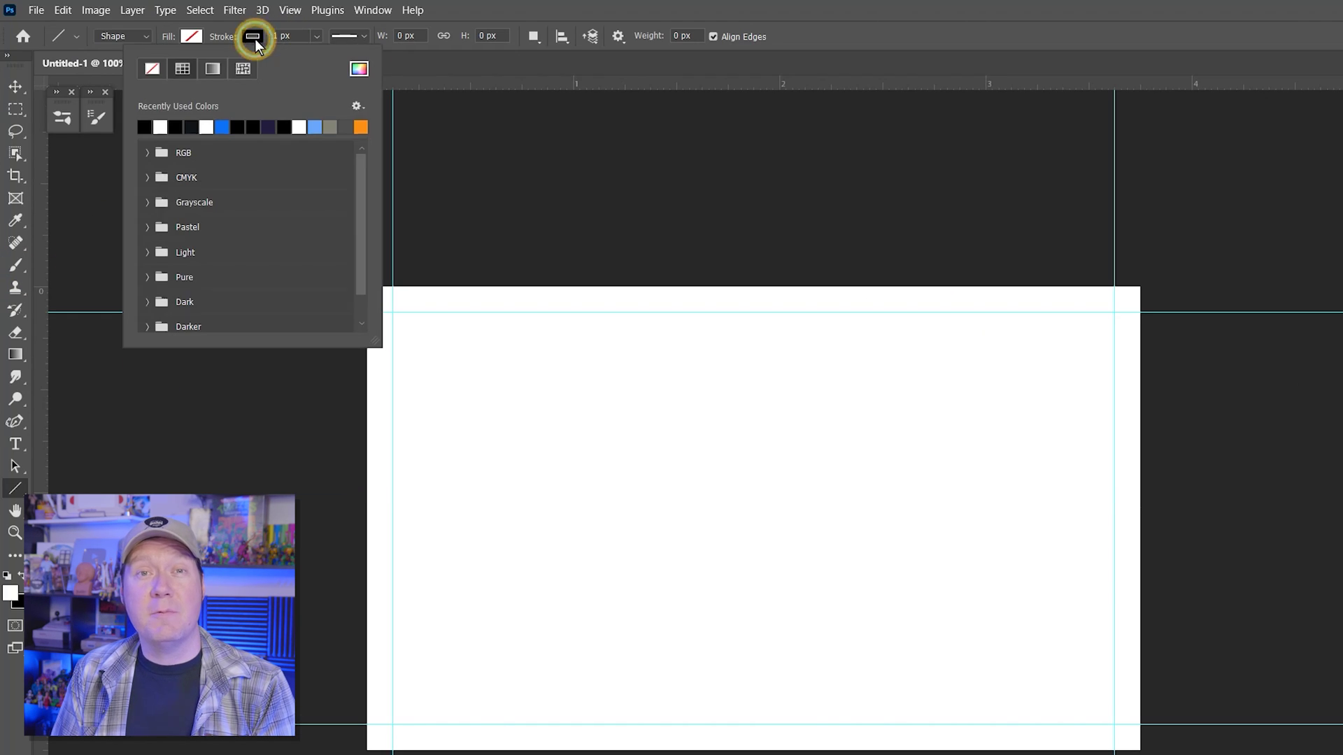
{"action": "left_click", "coordinate": [147, 202]}
{"action": "left_click", "coordinate": [194, 223]}
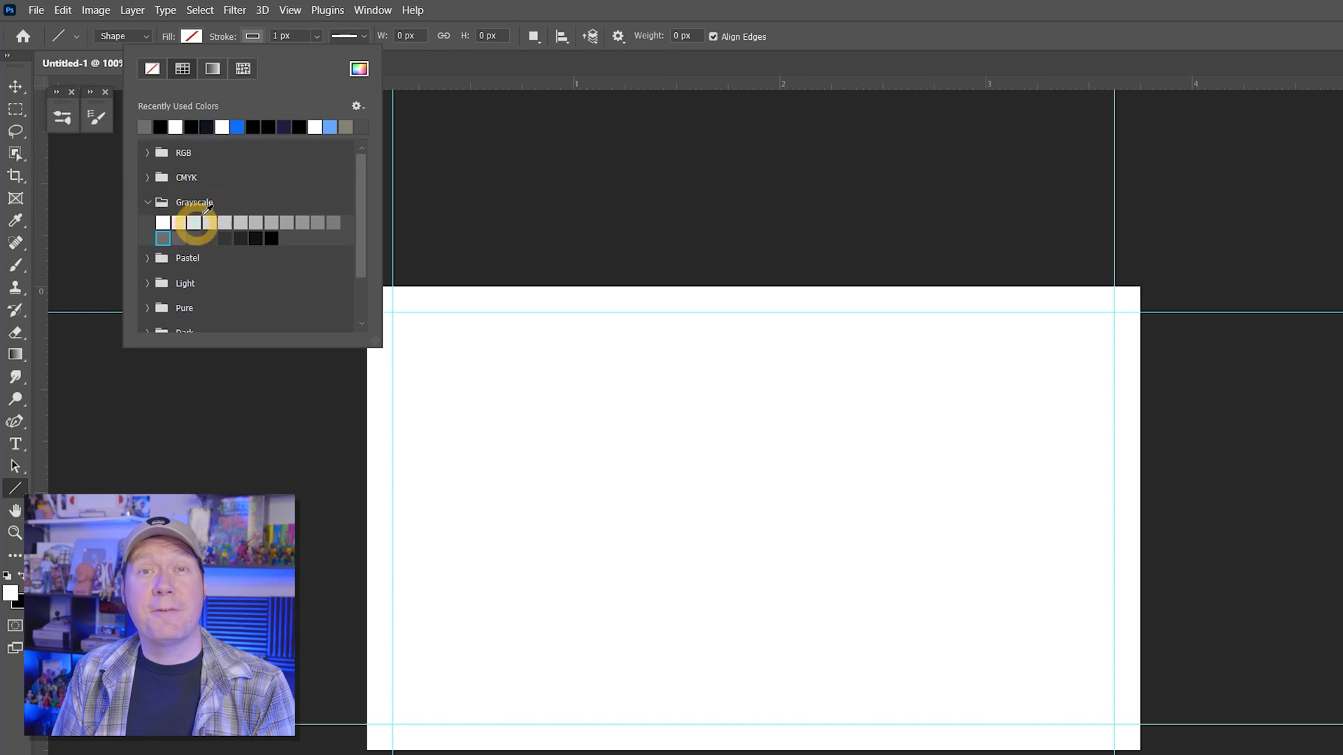
{"action": "left_click", "coordinate": [490, 206]}
- Draw short vertical and horizontal crop marks at the top-left guide corner, zooming in
{"action": "left_click_drag", "start_coordinate": [391, 287], "coordinate": [393, 309]}
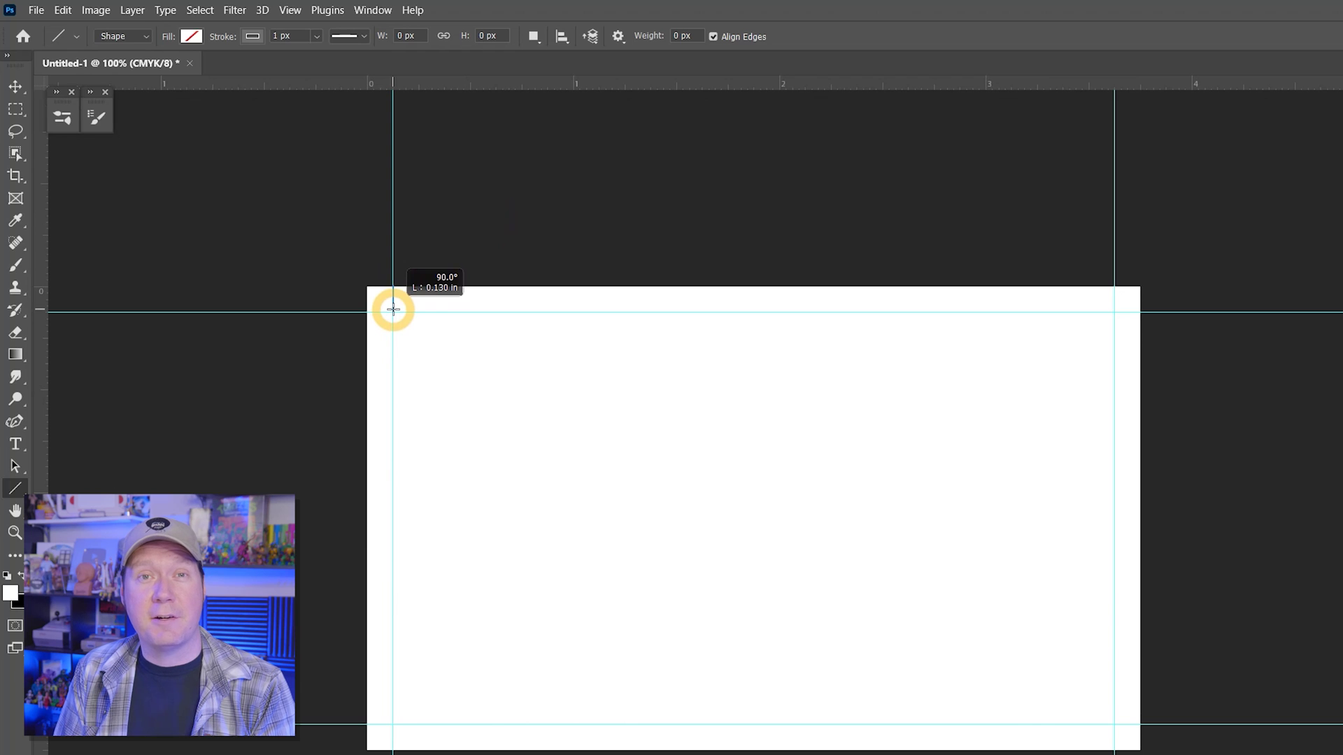
{"action": "left_click_drag", "start_coordinate": [393, 309], "coordinate": [393, 309]}
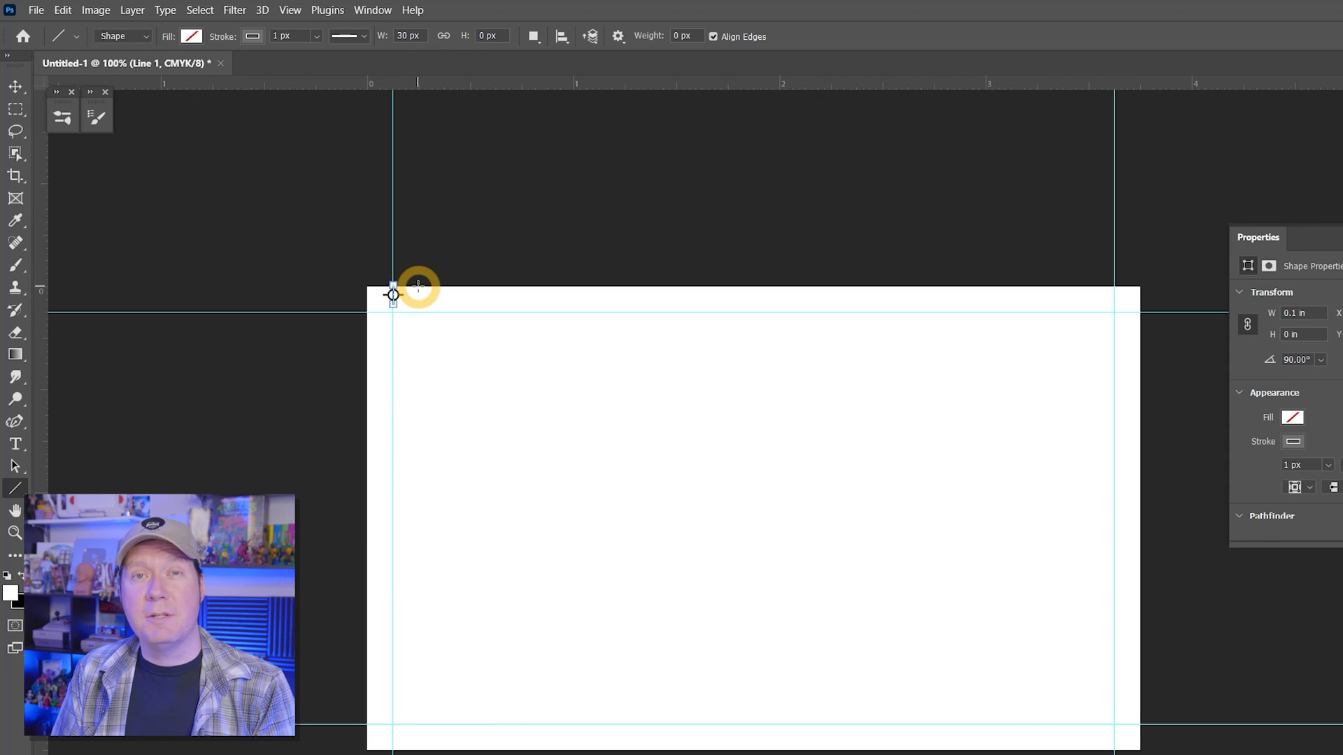
{"action": "left_click", "coordinate": [13, 534]}
{"action": "left_click_drag", "start_coordinate": [393, 305], "coordinate": [393, 306]}
{"action": "left_click", "coordinate": [65, 119]}
{"action": "key", "text": "v"}
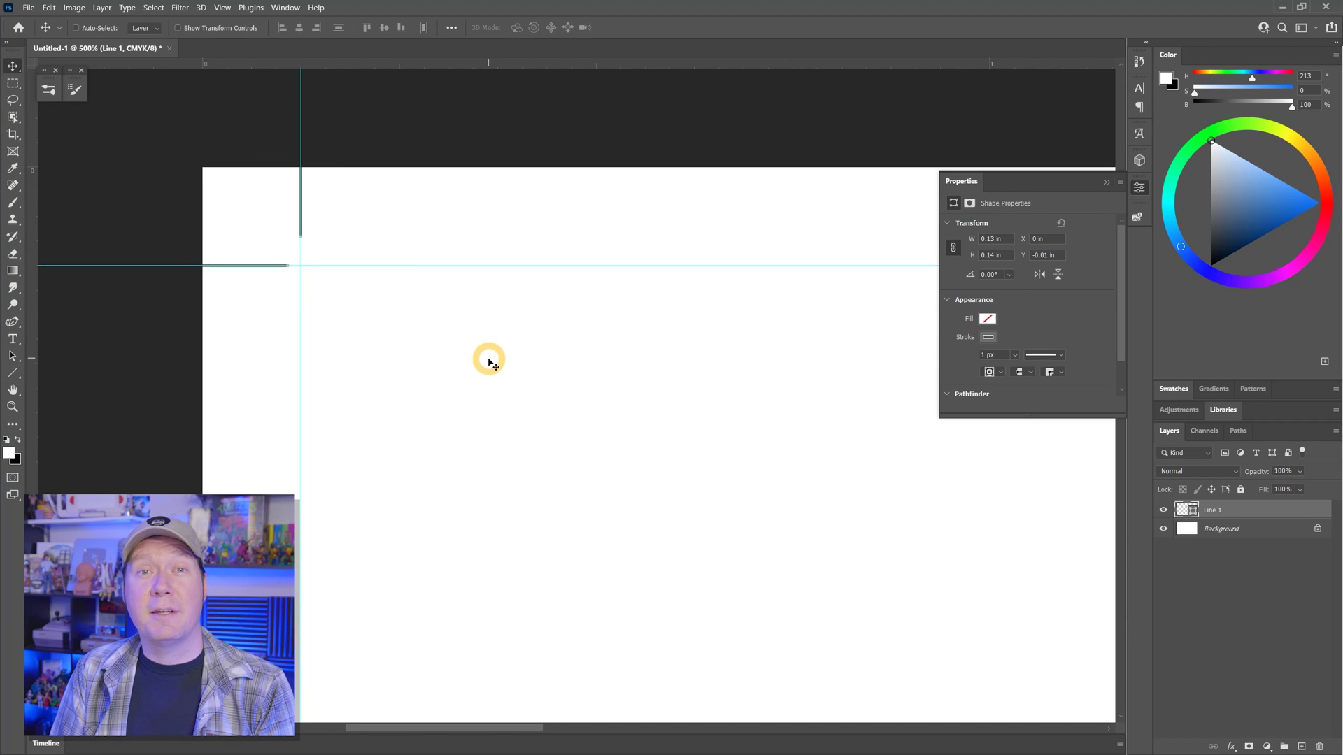
{"action": "key", "text": "u"}
{"action": "left_click_drag", "start_coordinate": [203, 265], "coordinate": [291, 267]}
{"action": "scroll", "coordinate": [591, 335], "scroll_direction": "down", "scroll_amount": 1}
{"action": "scroll", "coordinate": [471, 483], "scroll_direction": "right", "scroll_amount": 10}
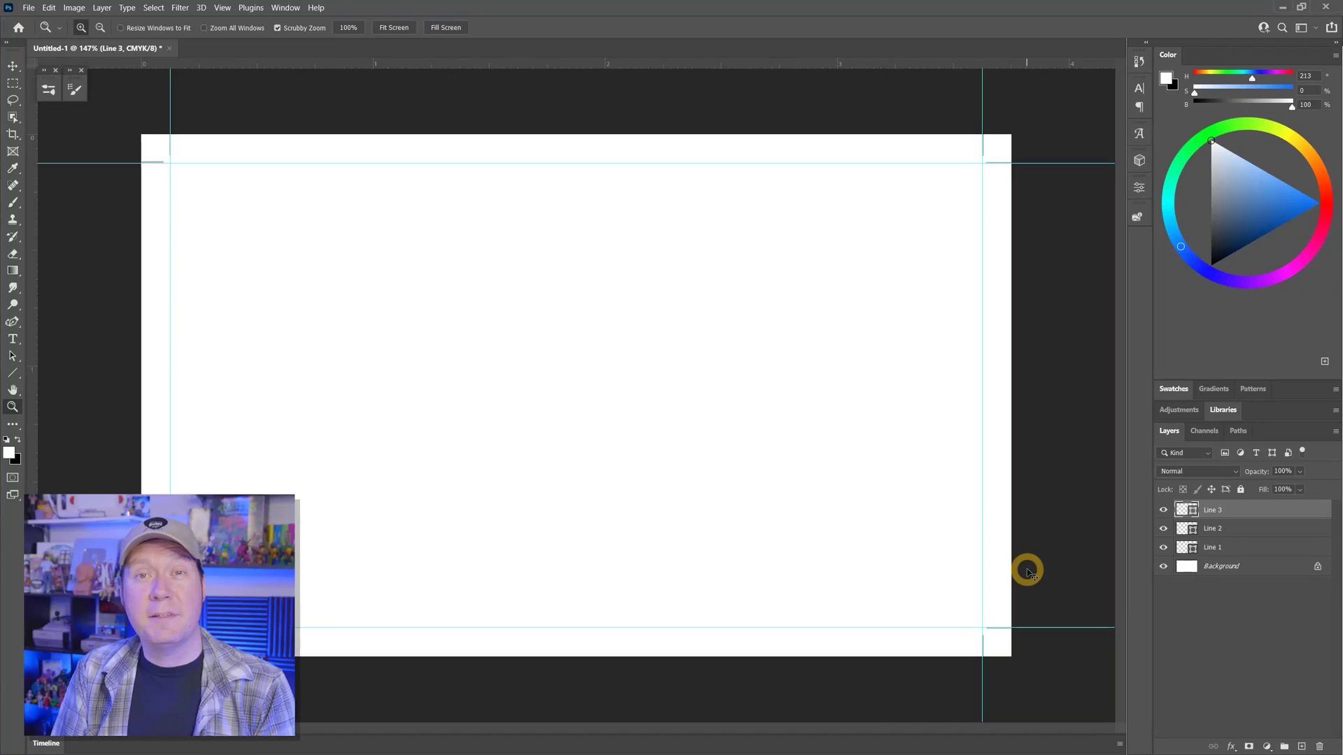
- Save the card in Photoshop format as business-card1
{"action": "key", "text": "ctrl+semicolon"}
{"action": "key", "text": "ctrl+semicolon"}
{"action": "left_click", "coordinate": [29, 8]}
{"action": "left_click", "coordinate": [53, 114]}
{"action": "type", "text": "business-card1"}
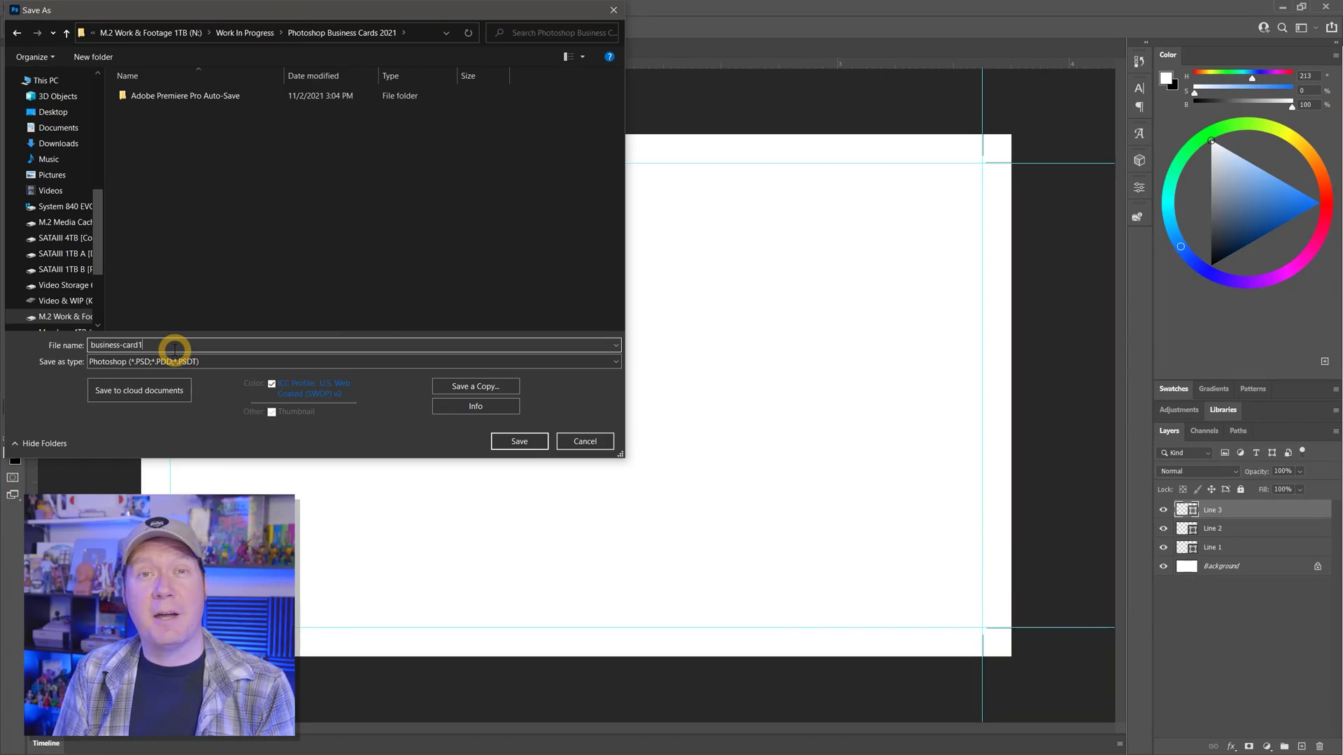
{"action": "left_click", "coordinate": [306, 362]}
{"action": "left_click", "coordinate": [300, 377]}
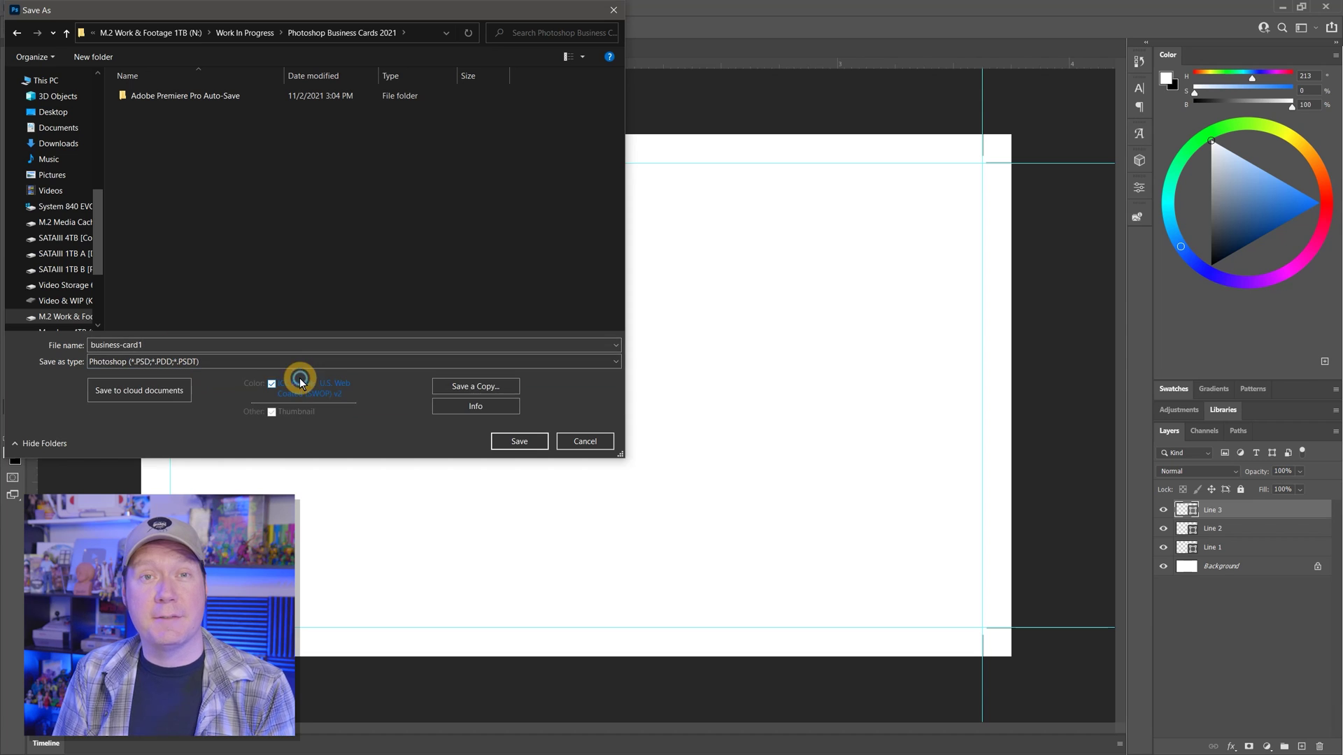
{"action": "left_click", "coordinate": [515, 442]}
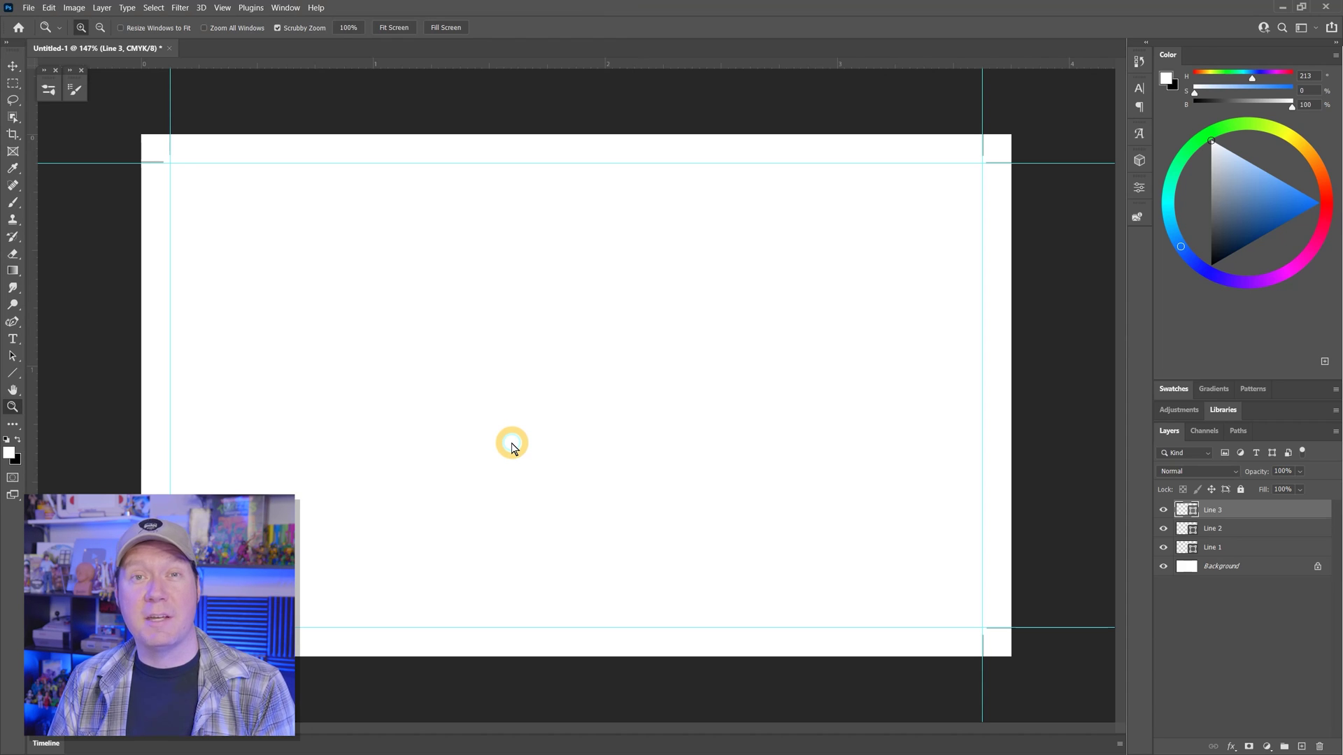
- Embed the moth image, zoom out to view the card, then delete the moth
{"action": "left_click", "coordinate": [29, 8]}
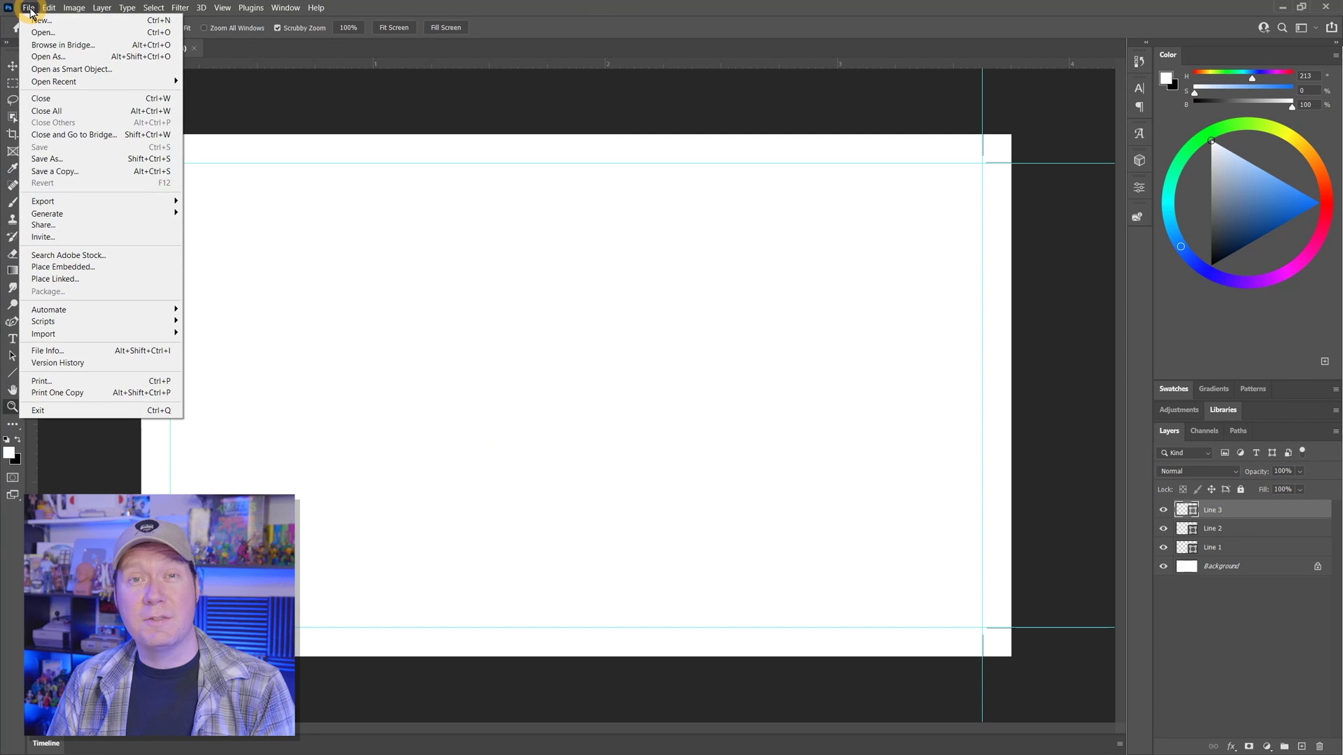
{"action": "left_click", "coordinate": [107, 267]}
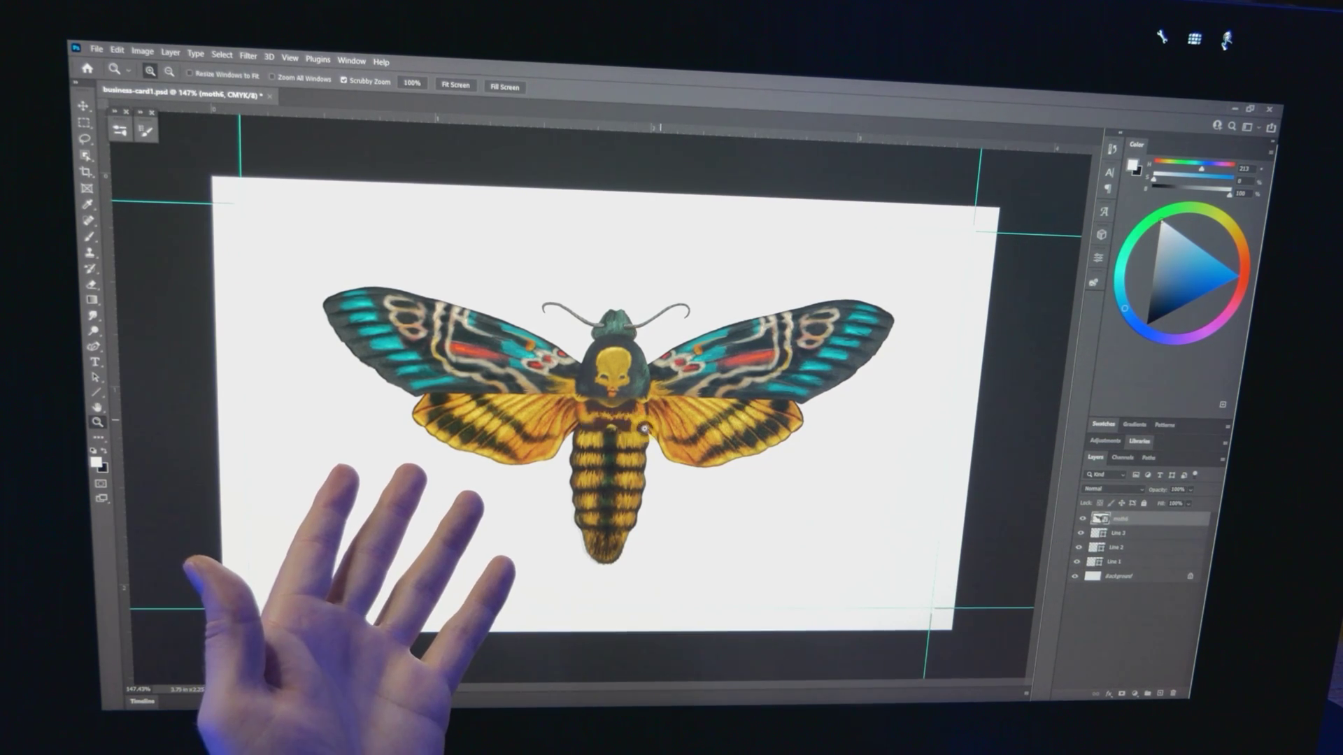
{"action": "mouse_move", "coordinate": [644, 428]}
{"action": "left_mouse_down"}
{"action": "mouse_move", "coordinate": [577, 437]}
{"action": "mouse_move", "coordinate": [660, 434]}
{"action": "mouse_move", "coordinate": [637, 432]}
{"action": "left_mouse_up"}
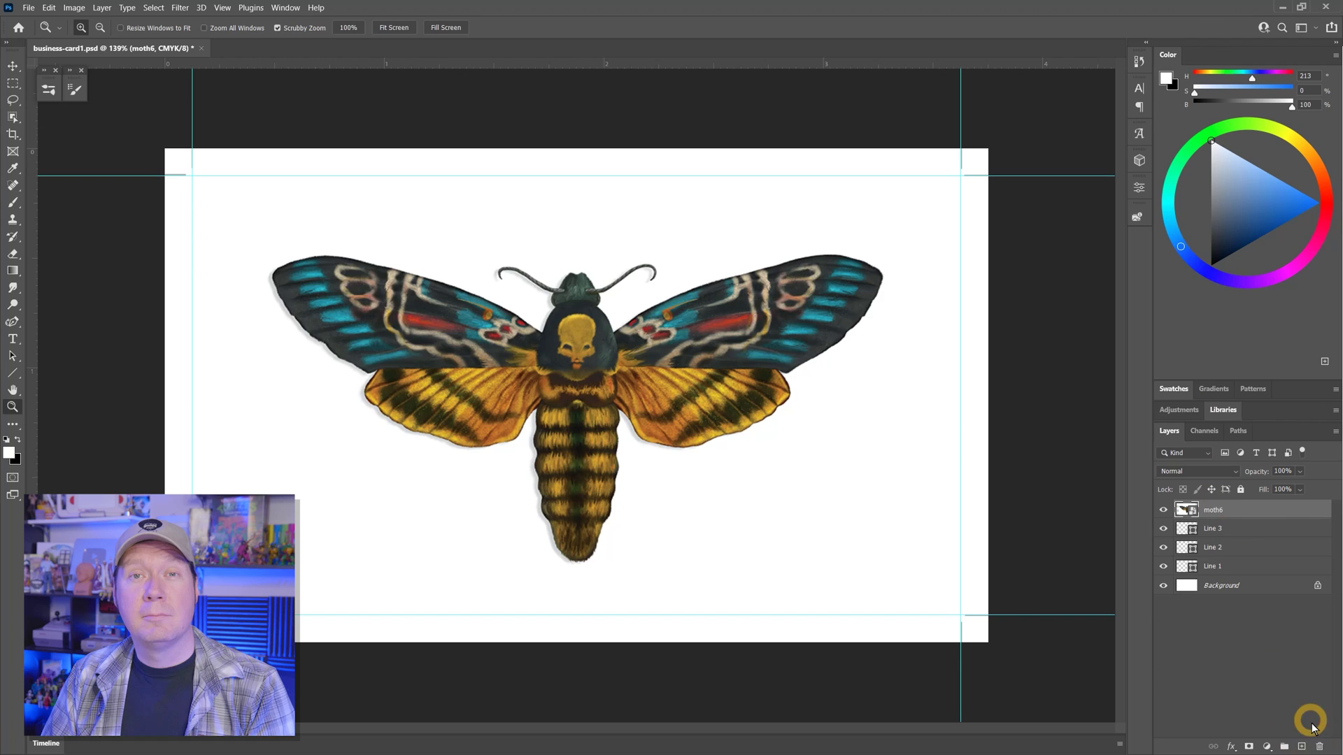
{"action": "left_click", "coordinate": [1319, 746]}
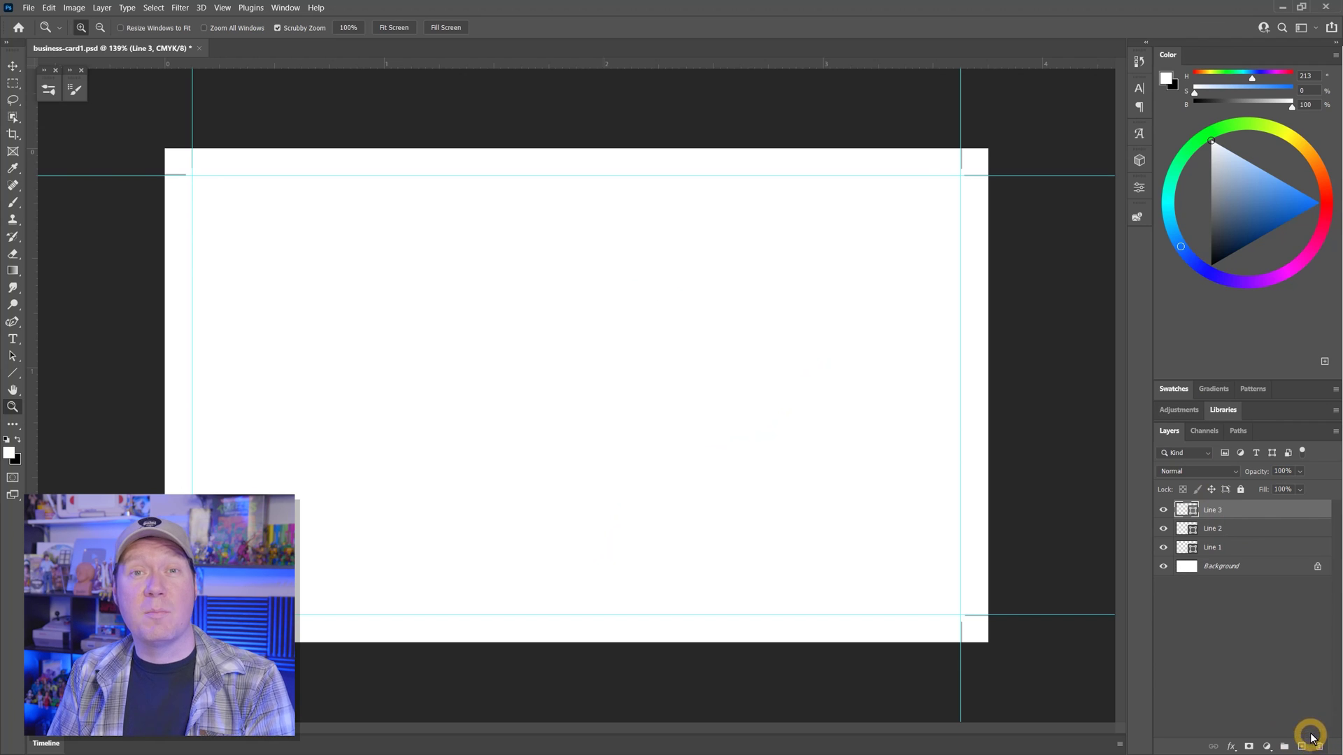
- Place the pencil-hand image, scale it to about 17%, and move it left
{"action": "left_click", "coordinate": [28, 8]}
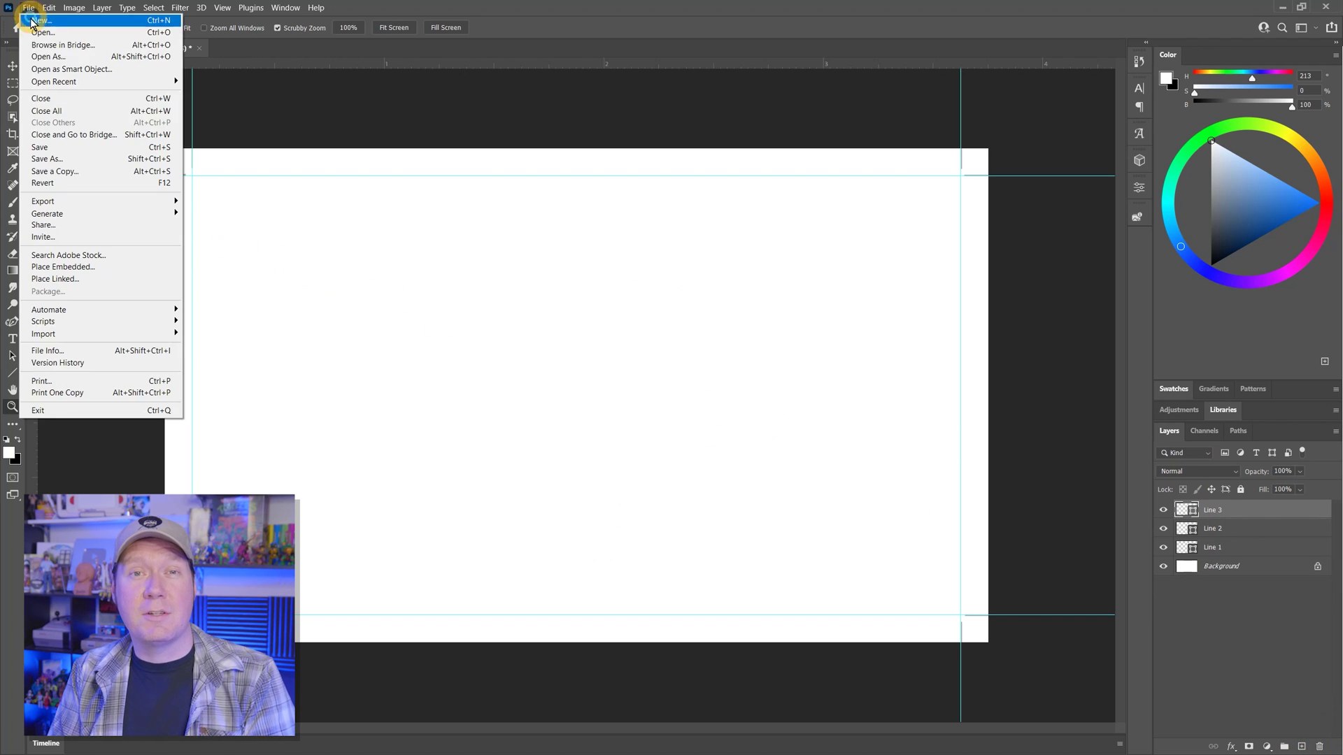
{"action": "left_click", "coordinate": [77, 266]}
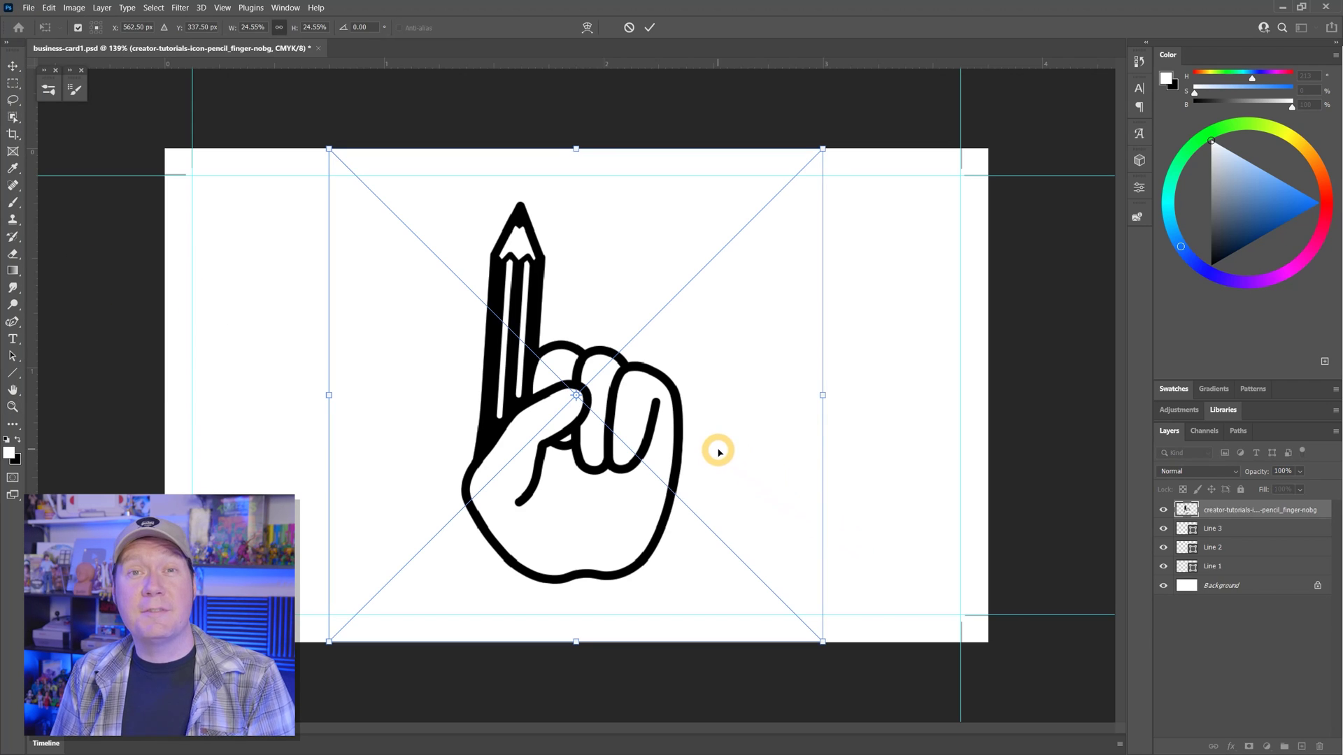
{"action": "left_click_drag", "start_coordinate": [824, 149], "coordinate": [572, 209]}
{"action": "left_click", "coordinate": [691, 192]}
{"action": "left_click_drag", "start_coordinate": [693, 204], "coordinate": [530, 262]}
{"action": "left_click", "coordinate": [680, 129]}
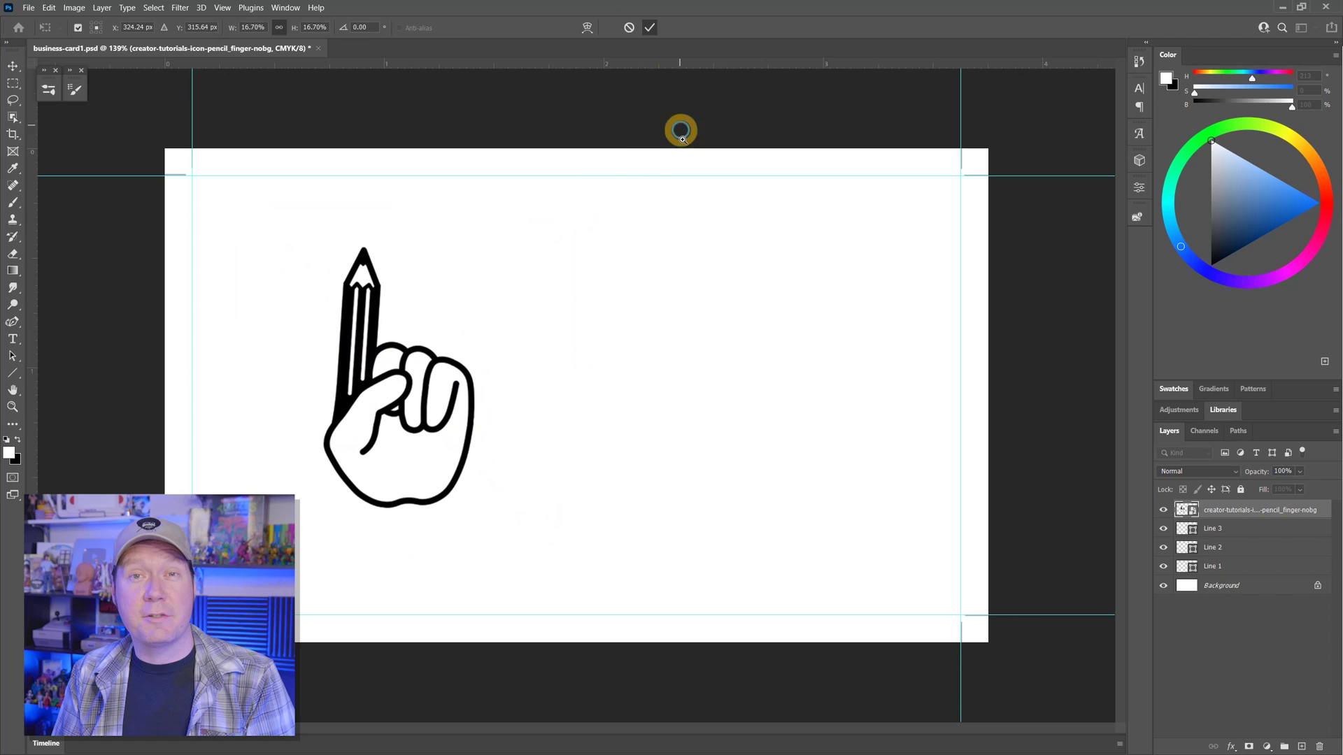
- Add a 3-column guide layout inside the margins and nudge the hand graphic left
{"action": "key", "text": "z"}
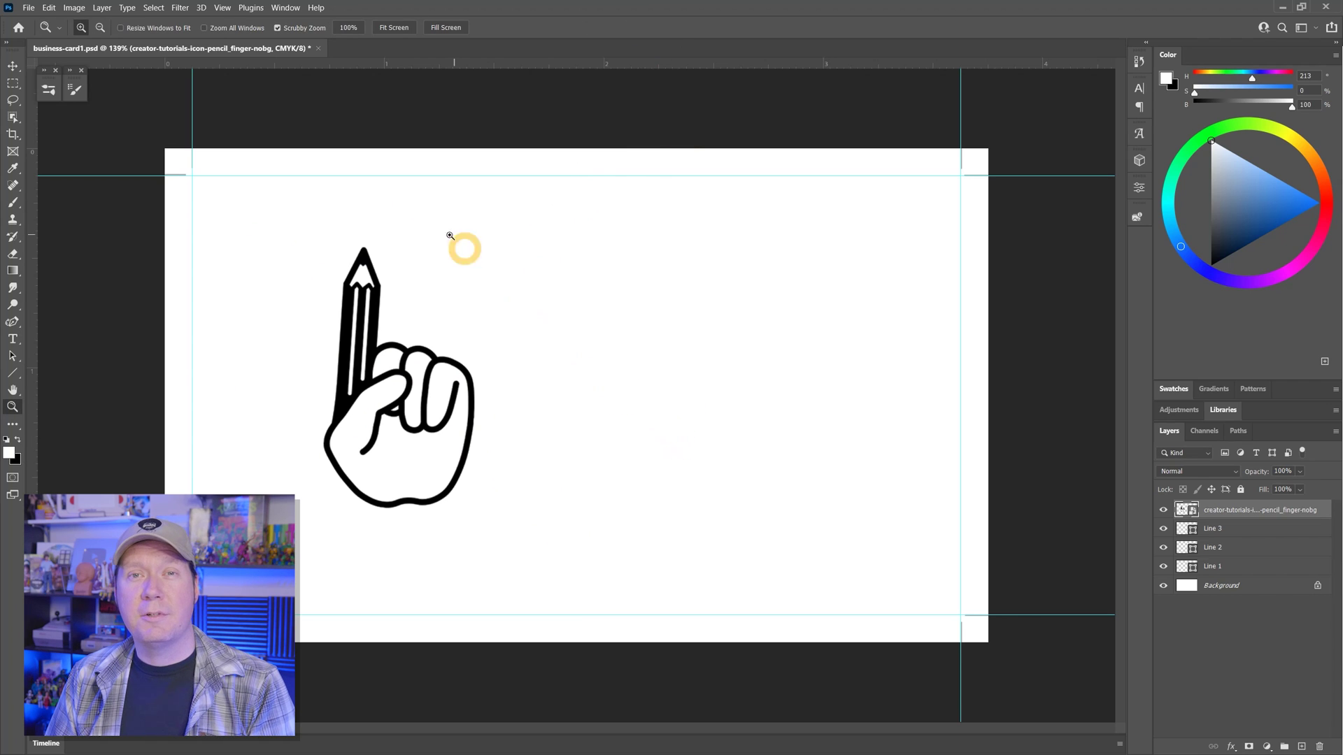
{"action": "left_click", "coordinate": [222, 8]}
{"action": "left_click", "coordinate": [279, 390]}
{"action": "left_click", "coordinate": [922, 332]}
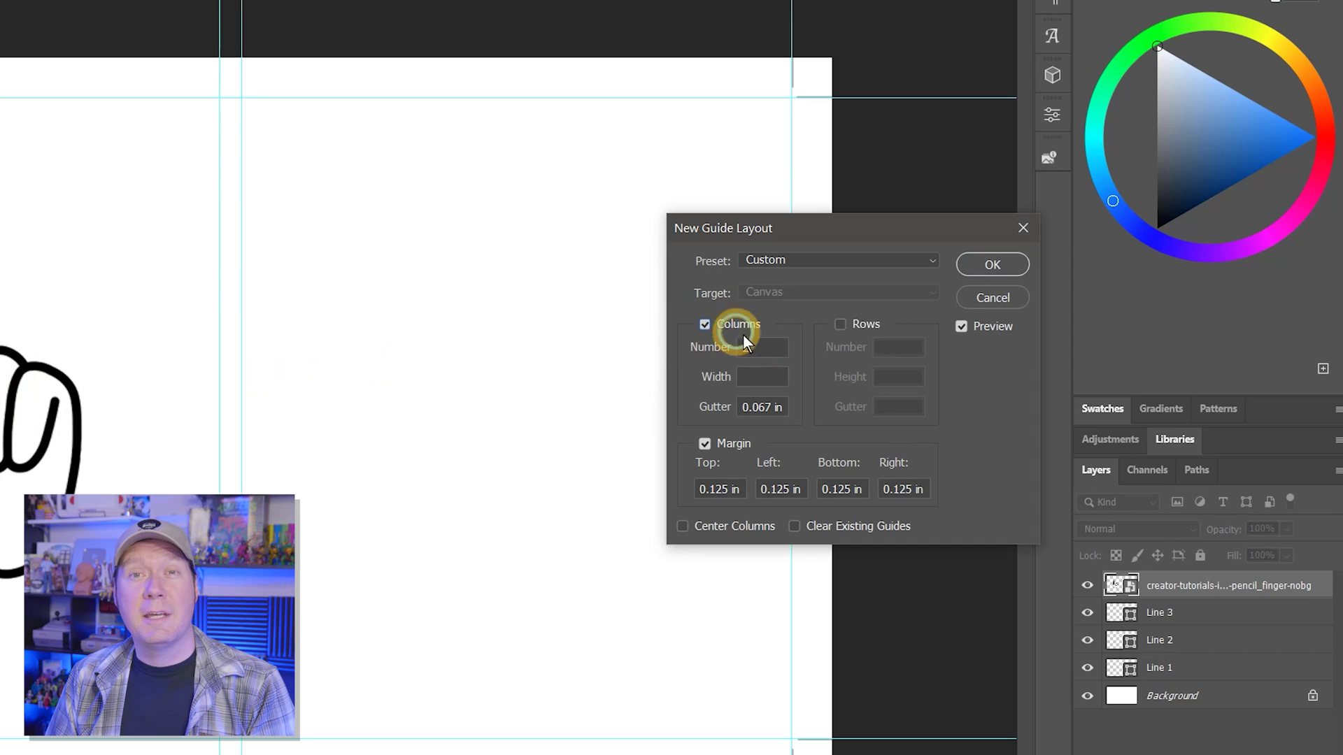
{"action": "type", "text": "3"}
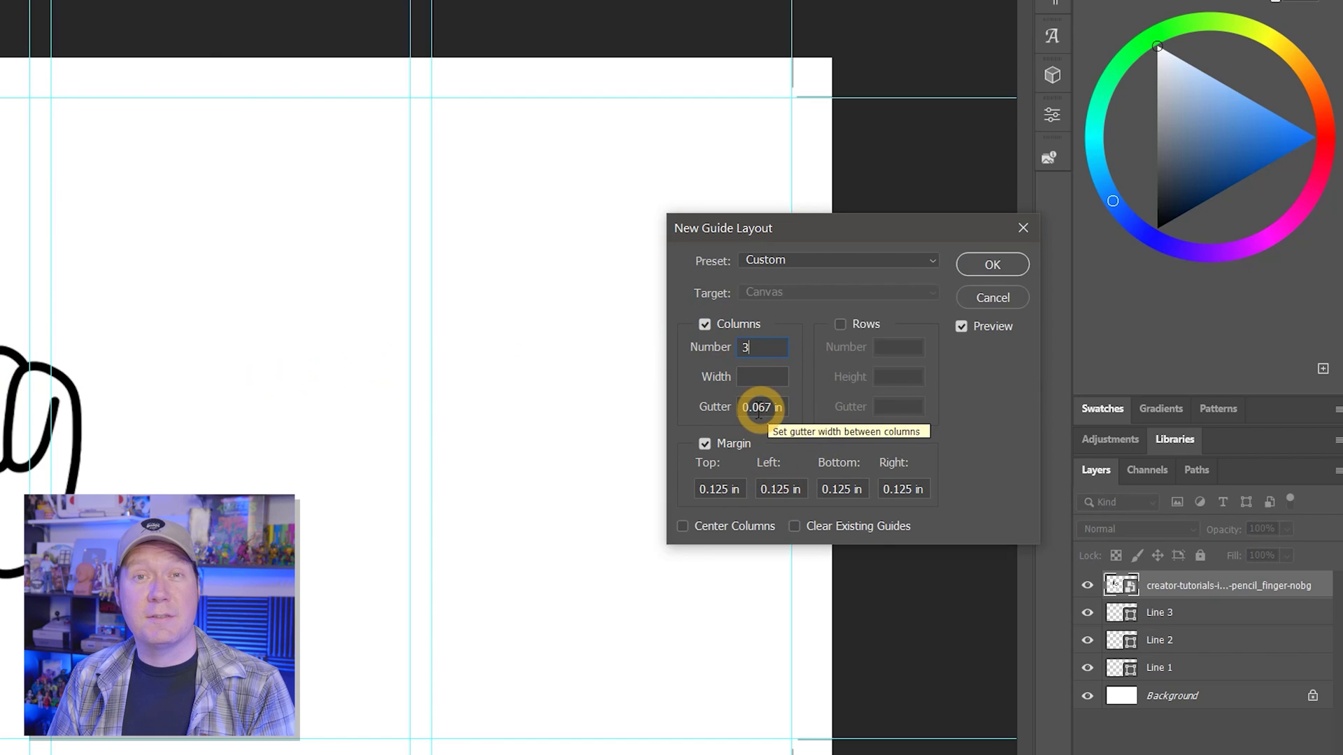
{"action": "left_click", "coordinate": [992, 264]}
{"action": "mouse_move", "coordinate": [2, 428]}
{"action": "left_mouse_down"}
{"action": "mouse_move", "coordinate": [0, 413]}
{"action": "mouse_move", "coordinate": [0, 462]}
{"action": "left_mouse_up"}
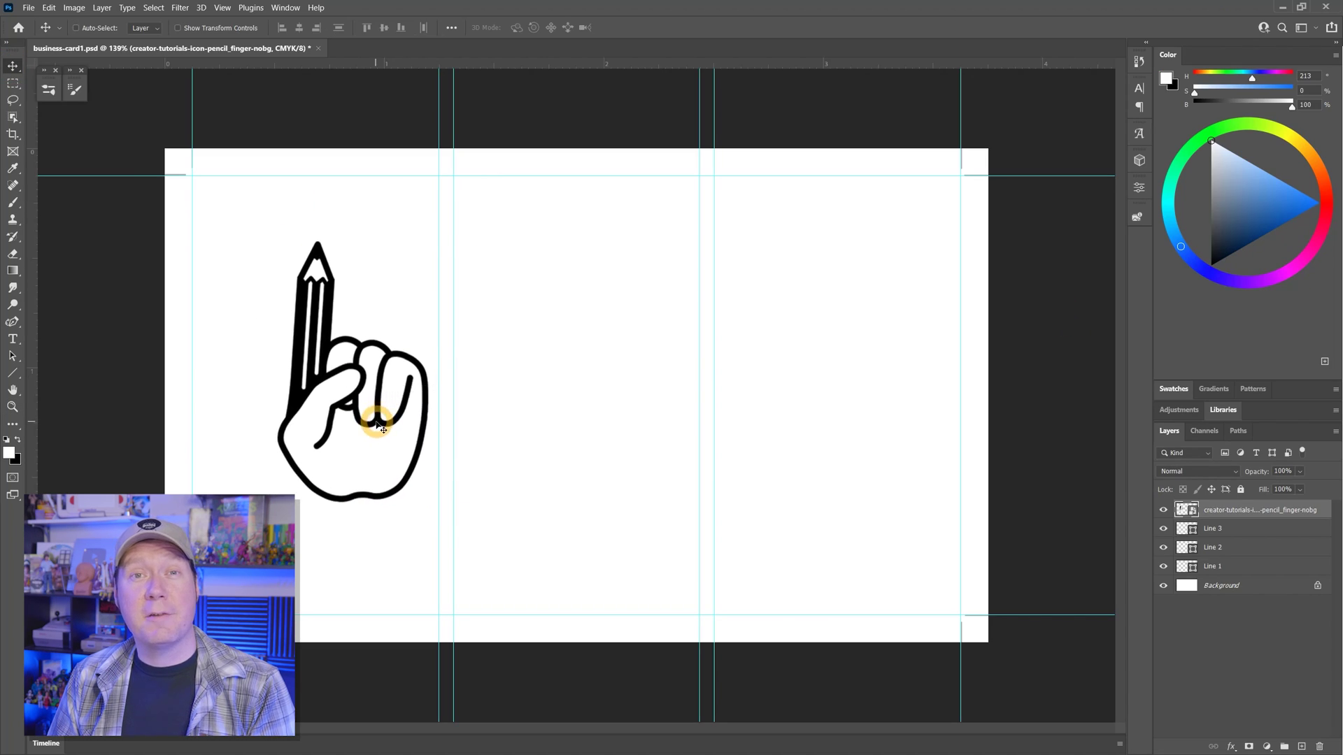
{"action": "left_click", "coordinate": [1227, 594]}
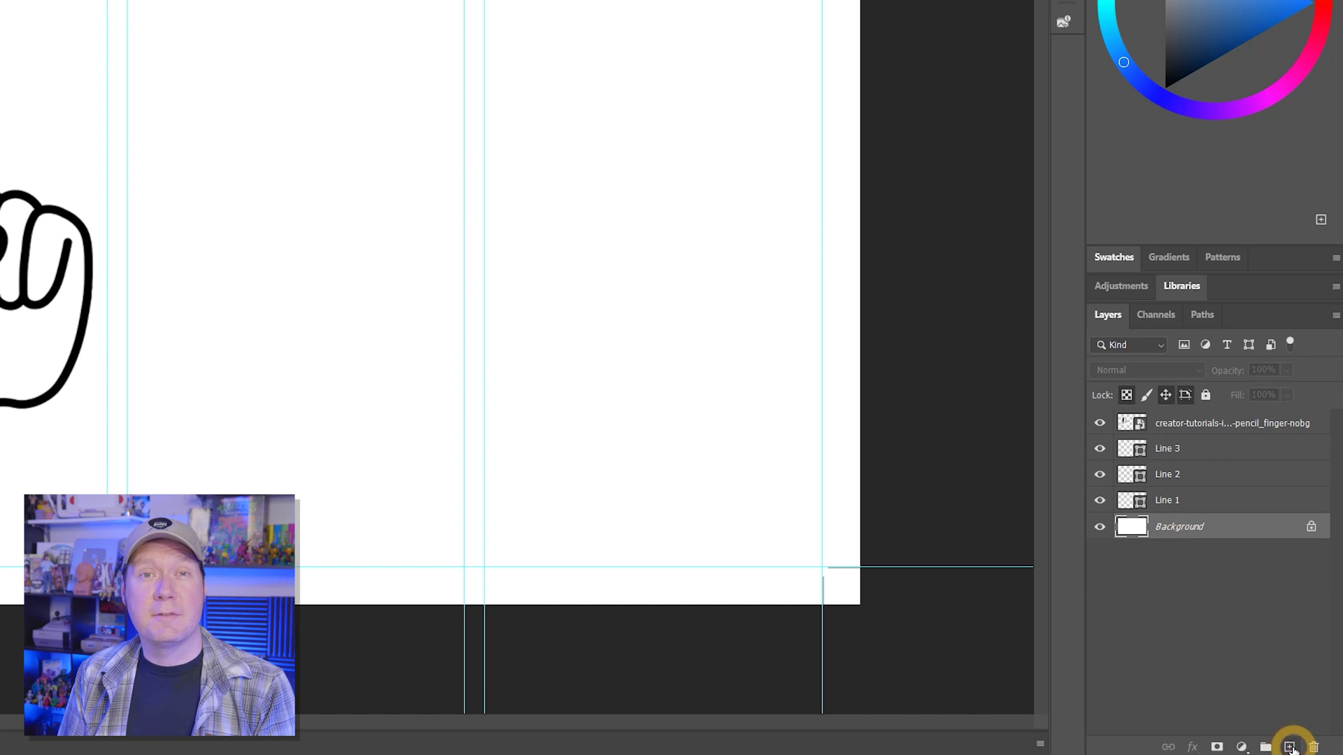
- Add a layer named 'fill' above Background and fill it with navy #000032
{"action": "left_click", "coordinate": [1291, 747]}
{"action": "double_click", "coordinate": [1168, 526]}
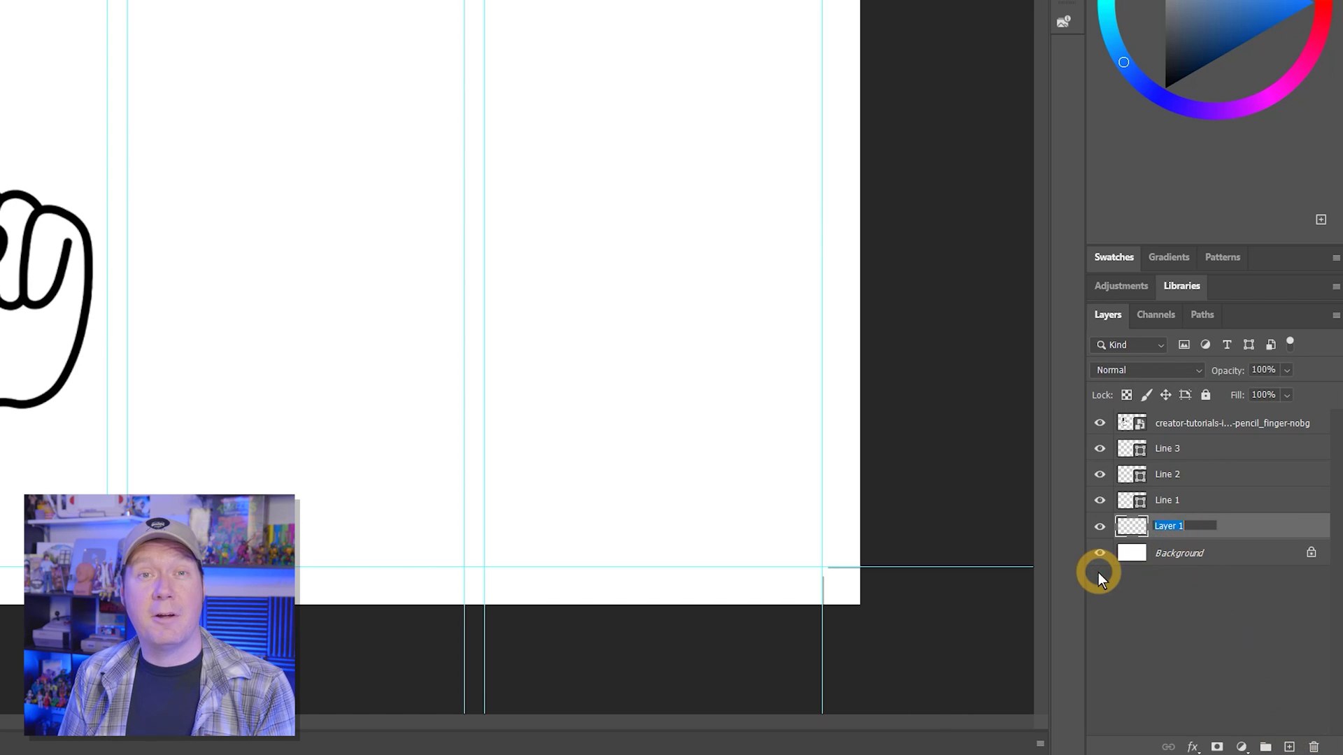
{"action": "type", "text": "fill"}
{"action": "key", "text": "Return"}
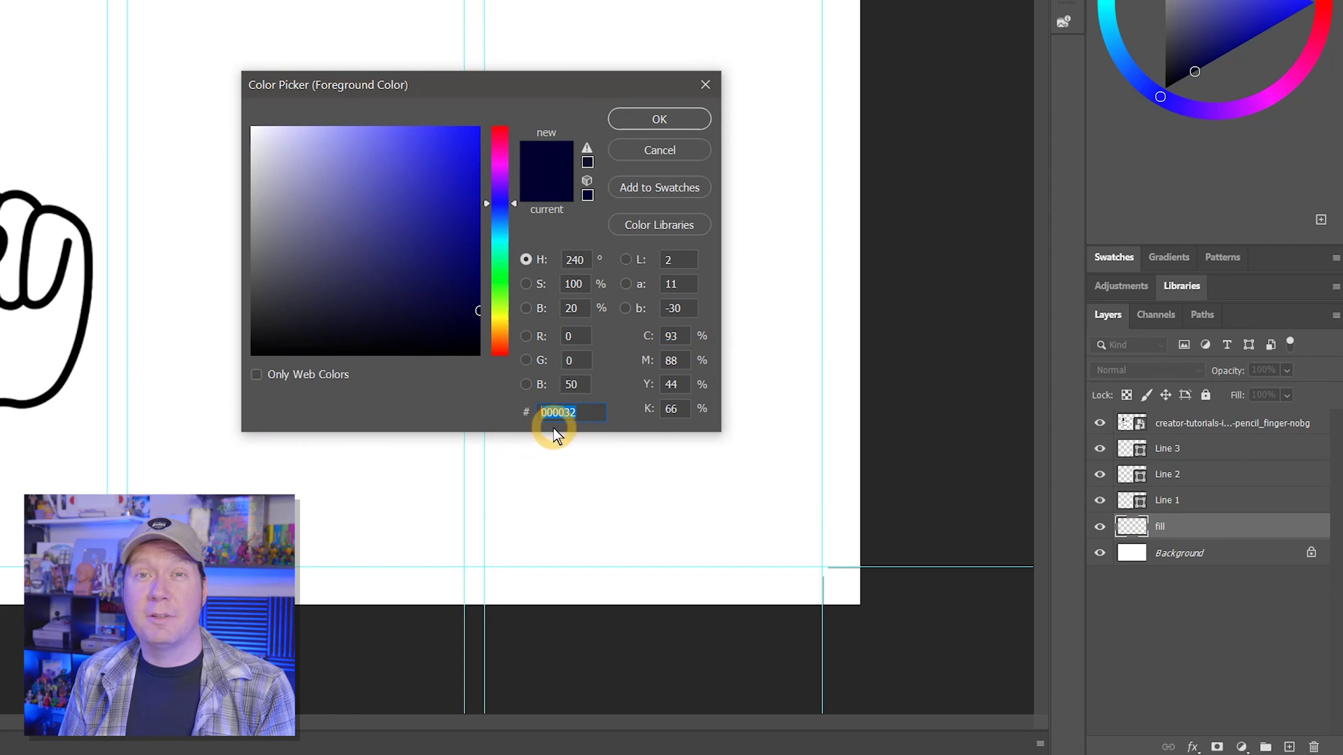
{"action": "left_click", "coordinate": [683, 119]}
{"action": "key", "text": "shift+F5"}
{"action": "key", "text": "Return"}
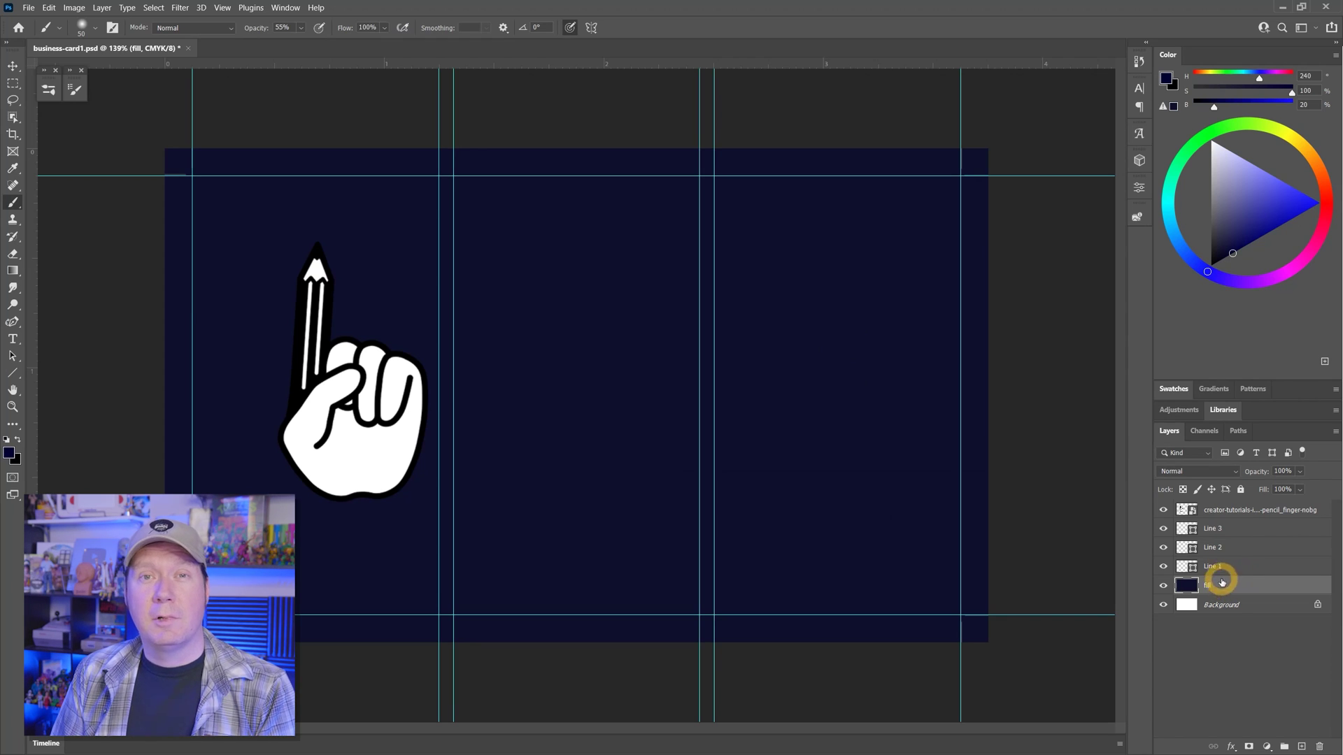
- Give the pencil-hand layer a white 7 px Stroke layer style
{"action": "left_click", "coordinate": [1231, 511]}
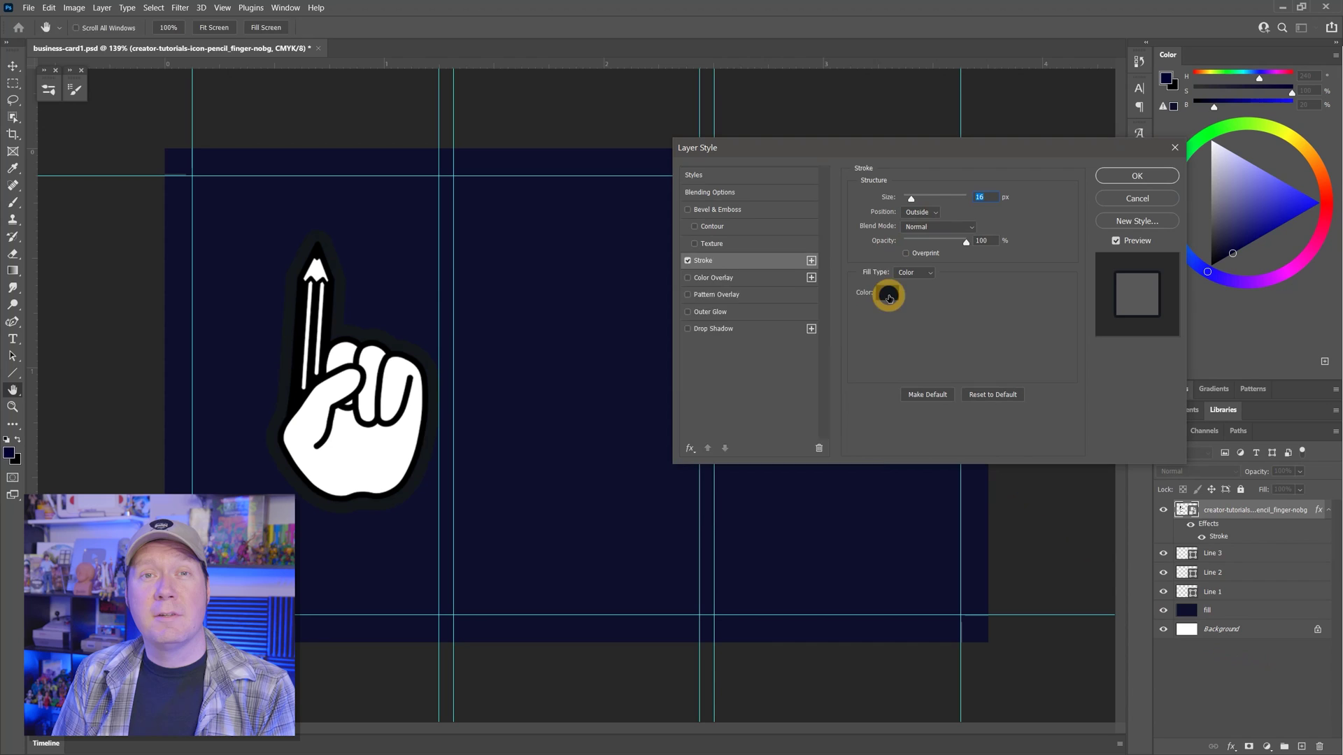
{"action": "left_click", "coordinate": [887, 292]}
{"action": "left_click", "coordinate": [848, 289]}
{"action": "left_click_drag", "start_coordinate": [917, 198], "coordinate": [909, 198]}
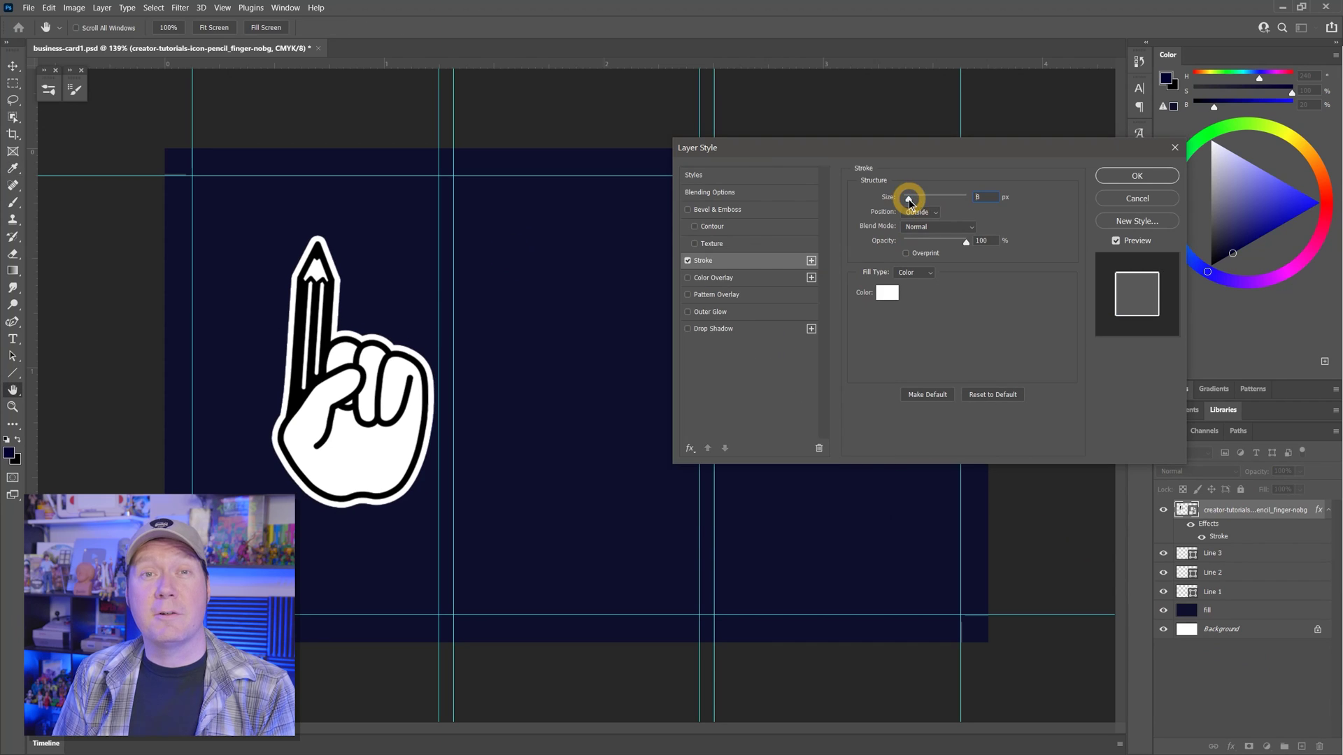
{"action": "left_click", "coordinate": [1134, 177]}
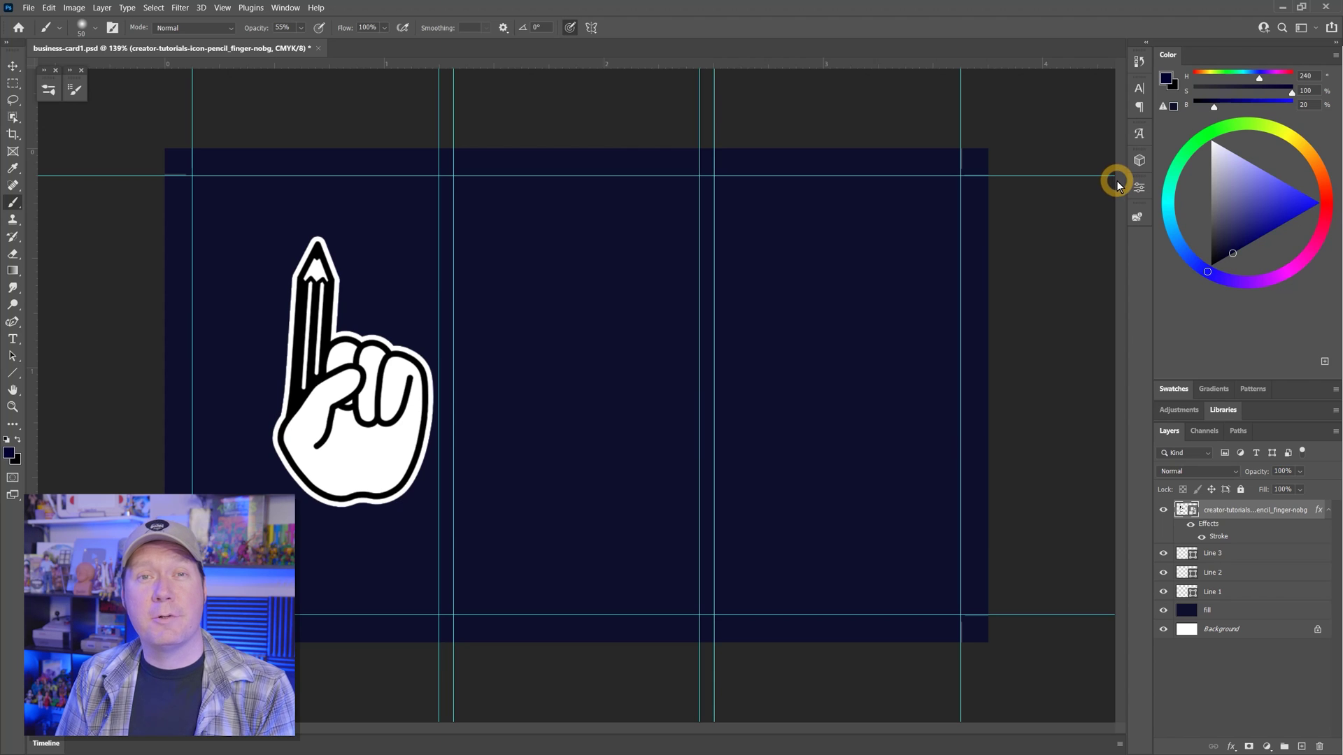
- Set the Type tool's colour to pure white and start a text layer right of the hand
{"action": "left_click", "coordinate": [12, 339]}
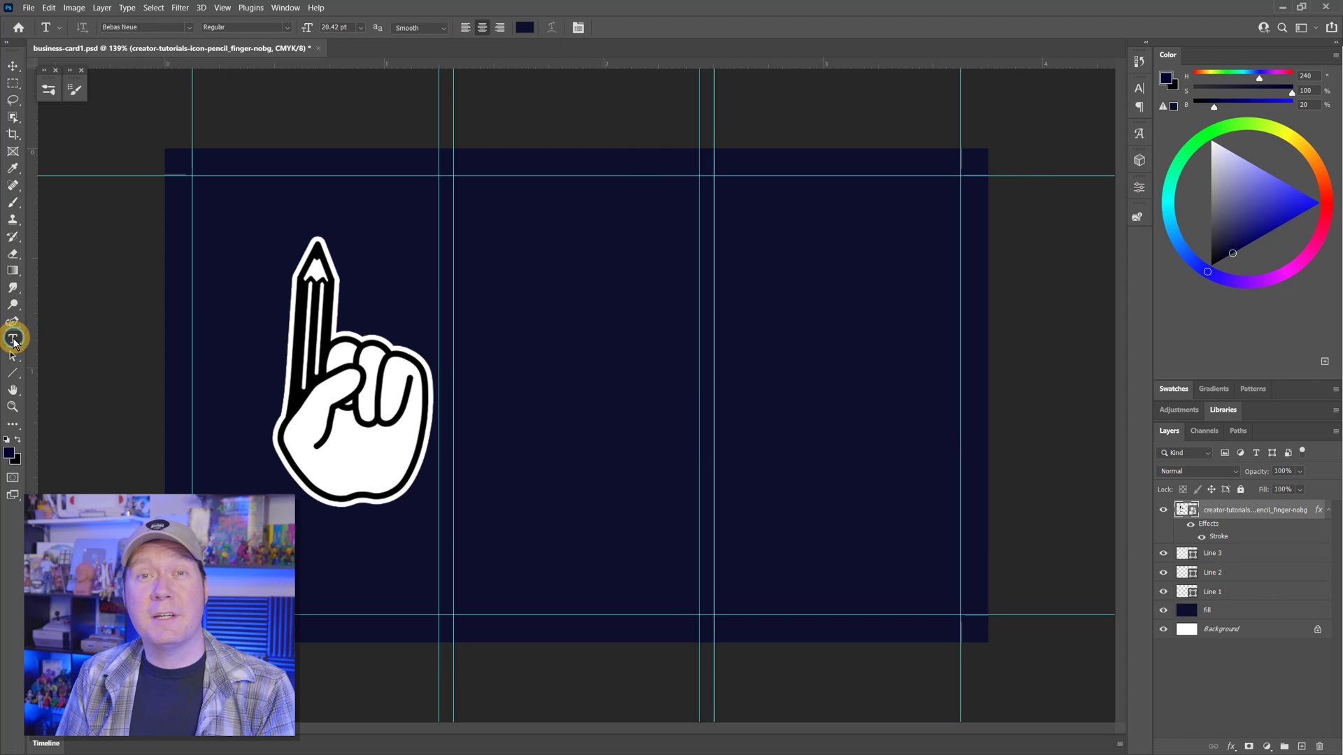
{"action": "left_click", "coordinate": [1230, 173]}
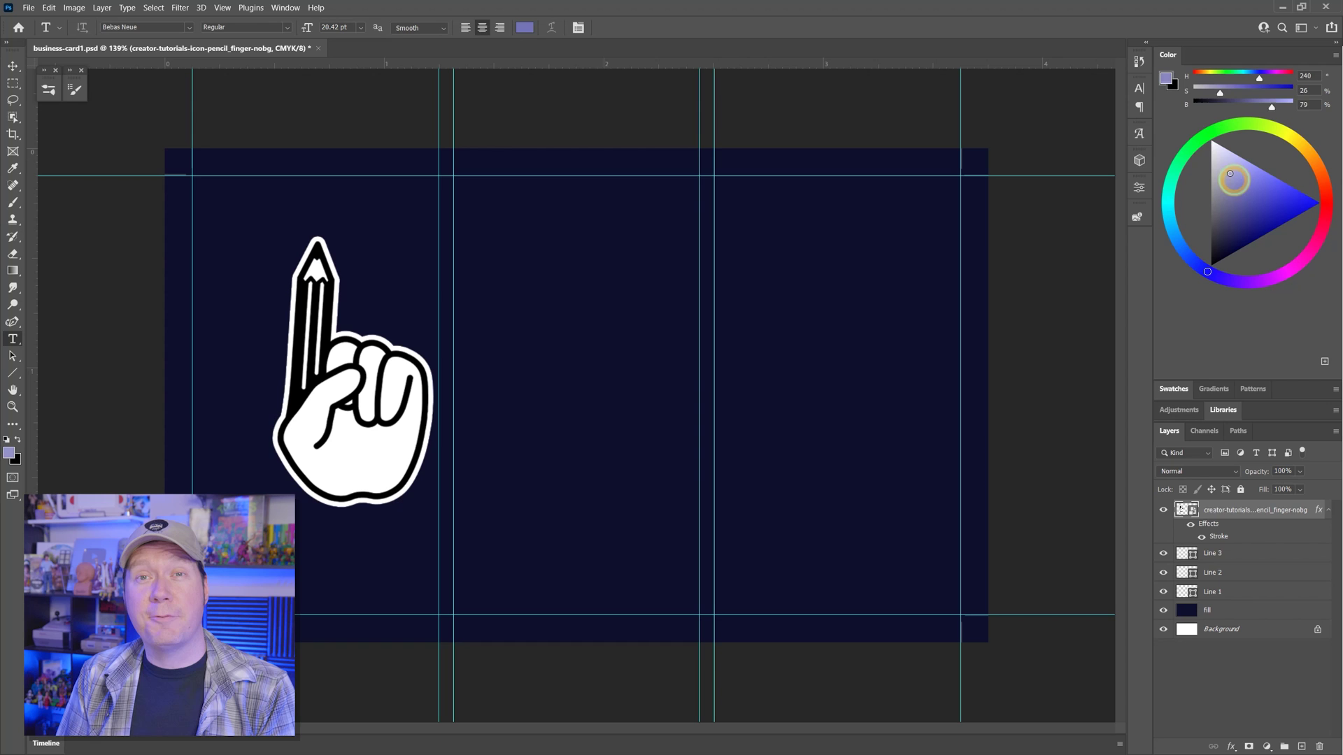
{"action": "left_click_drag", "start_coordinate": [1230, 174], "coordinate": [1177, 77]}
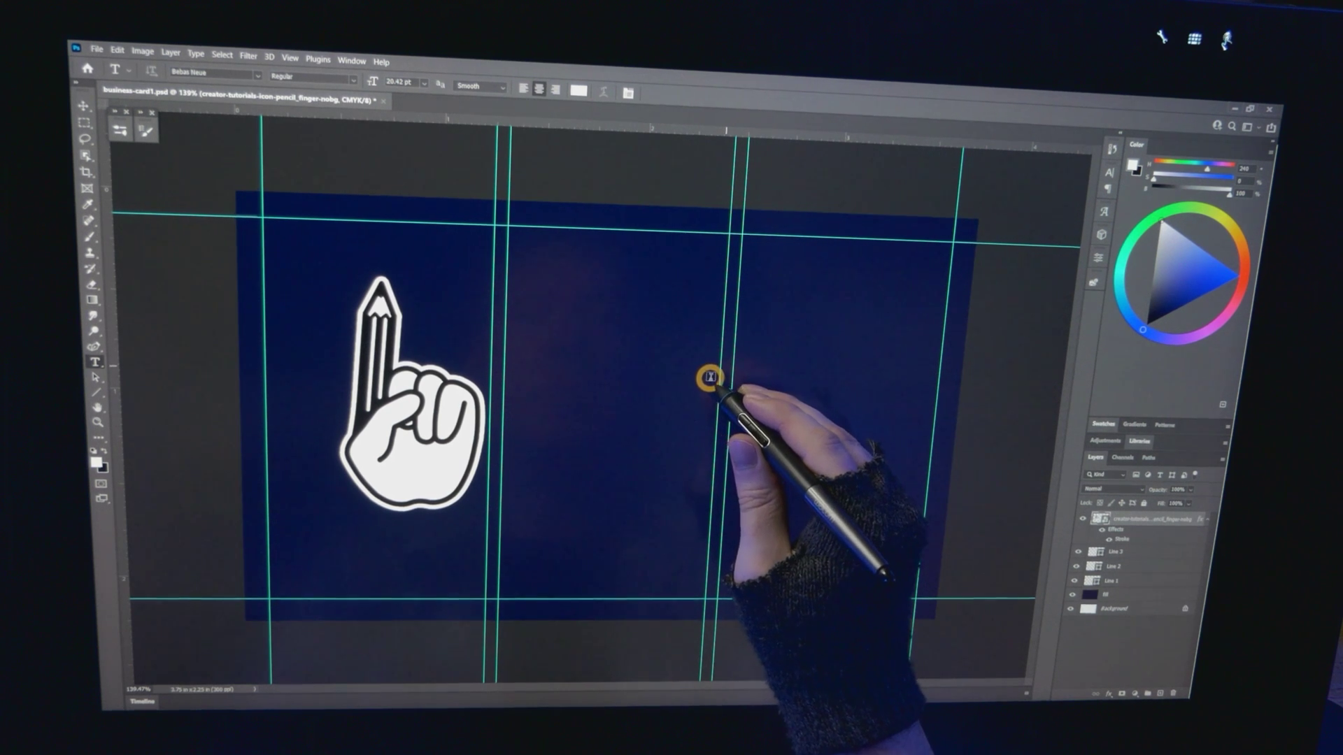
{"action": "left_click", "coordinate": [711, 378]}
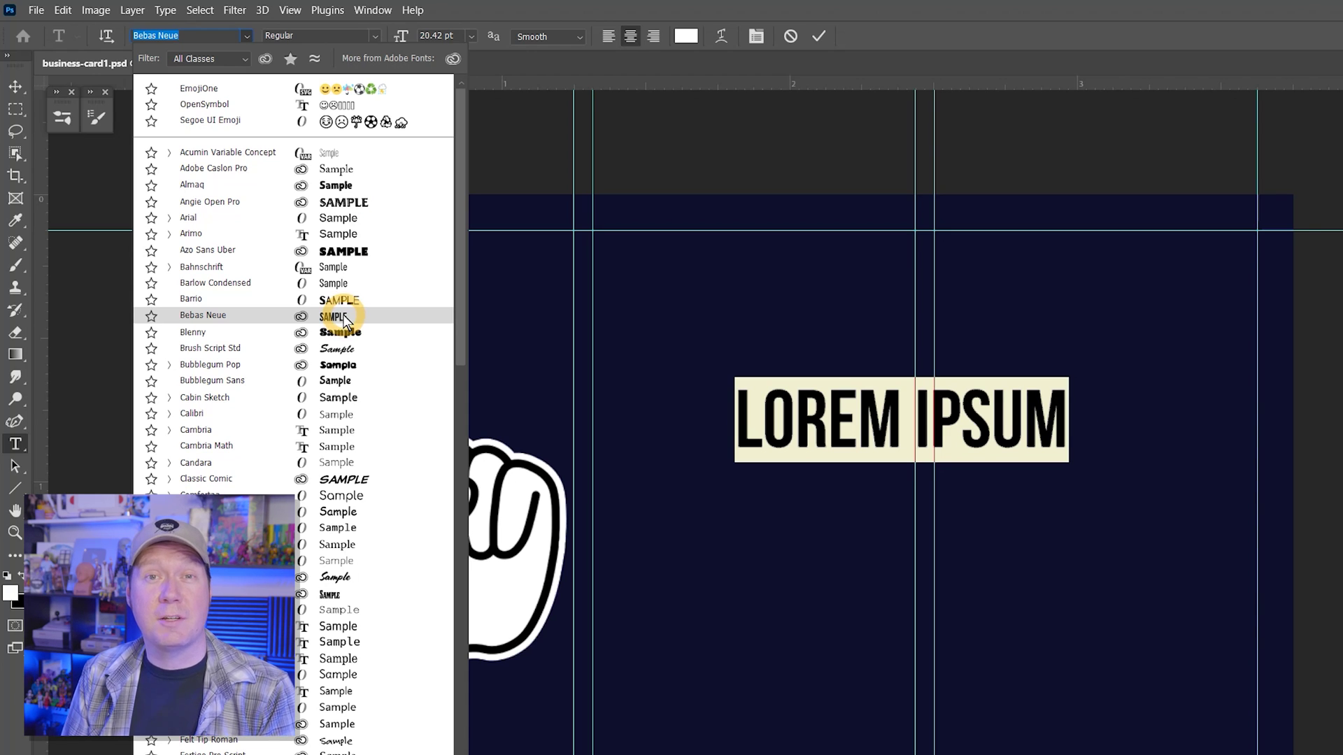
- Type the headline CREATORS FIRST in Bebas Neue
{"action": "left_click", "coordinate": [344, 318]}
{"action": "type", "text": "CREATO"}
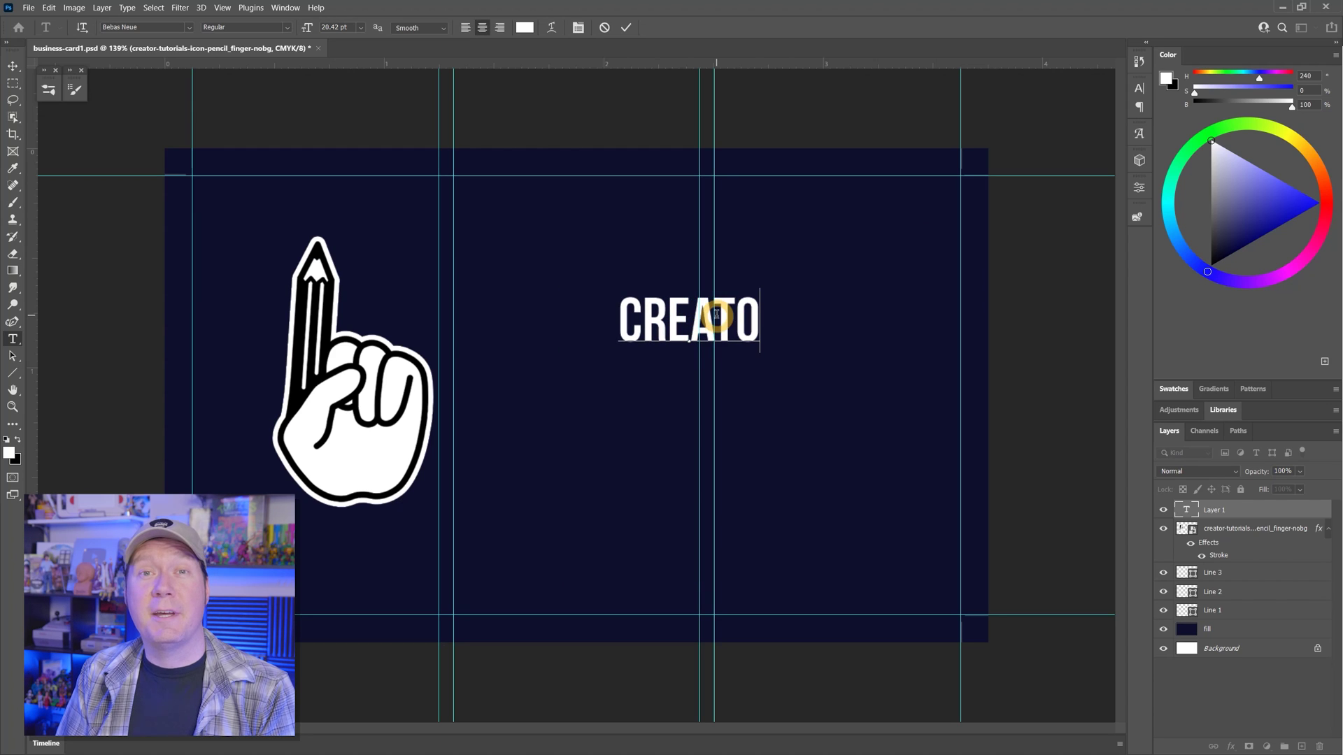
{"action": "type", "text": "RS FIRST"}
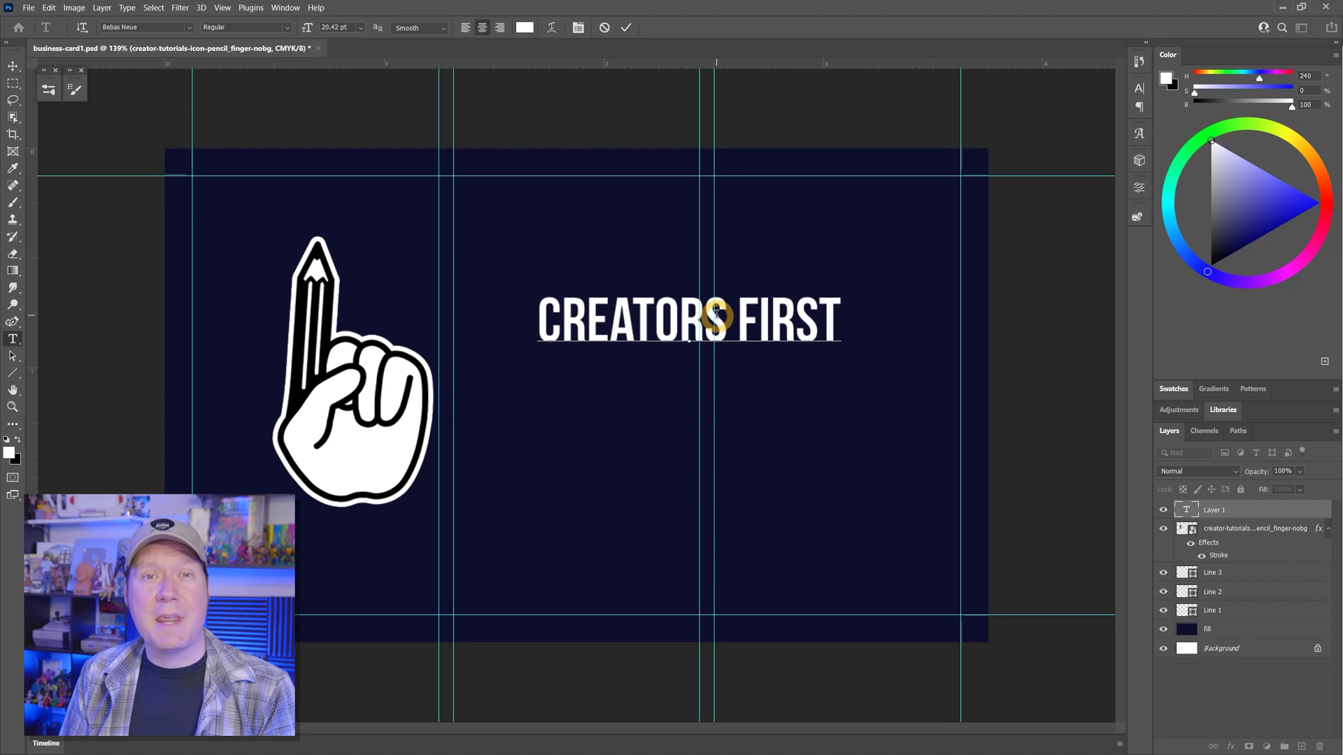
{"action": "key", "text": "ctrl+Return"}
- Scale the headline to 117%, place it on the centre guide, and duplicate it below
{"action": "key", "text": "ctrl+t"}
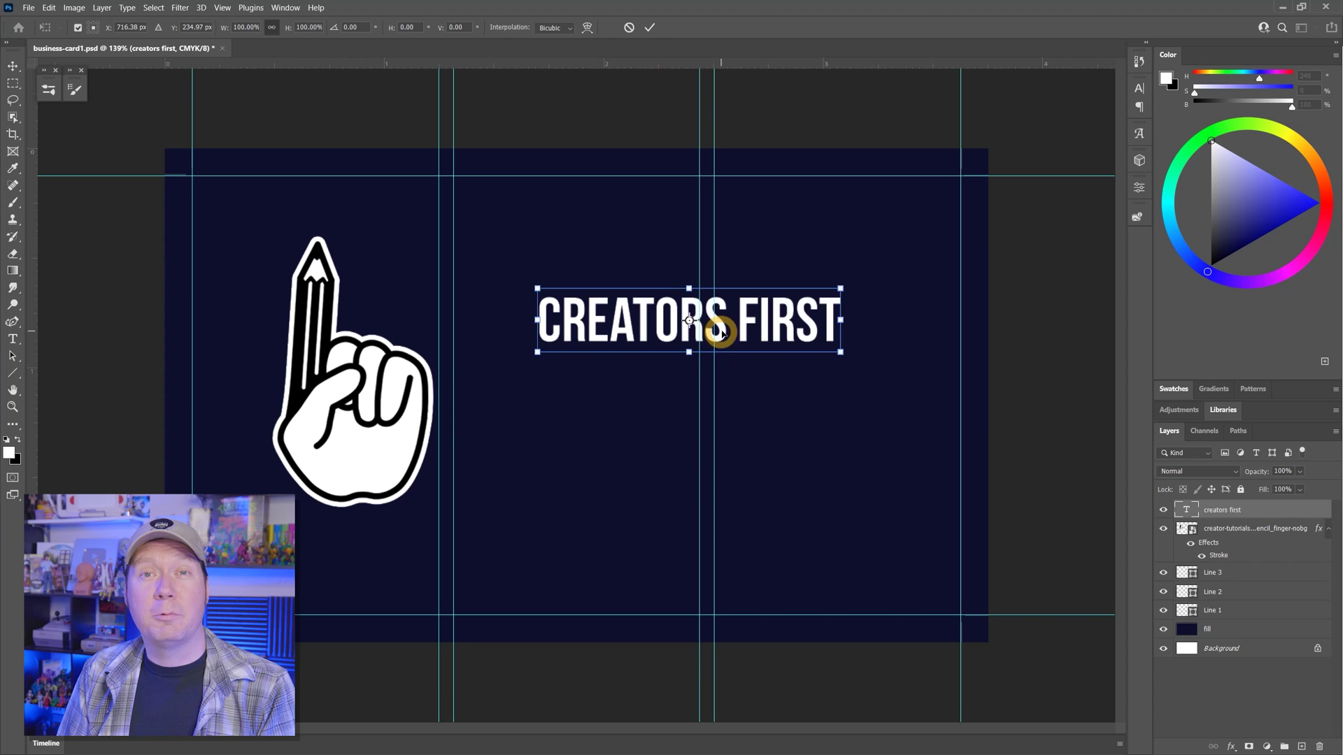
{"action": "left_click_drag", "start_coordinate": [841, 289], "coordinate": [887, 262]}
{"action": "left_click_drag", "start_coordinate": [824, 308], "coordinate": [770, 312]}
{"action": "left_click", "coordinate": [650, 28]}
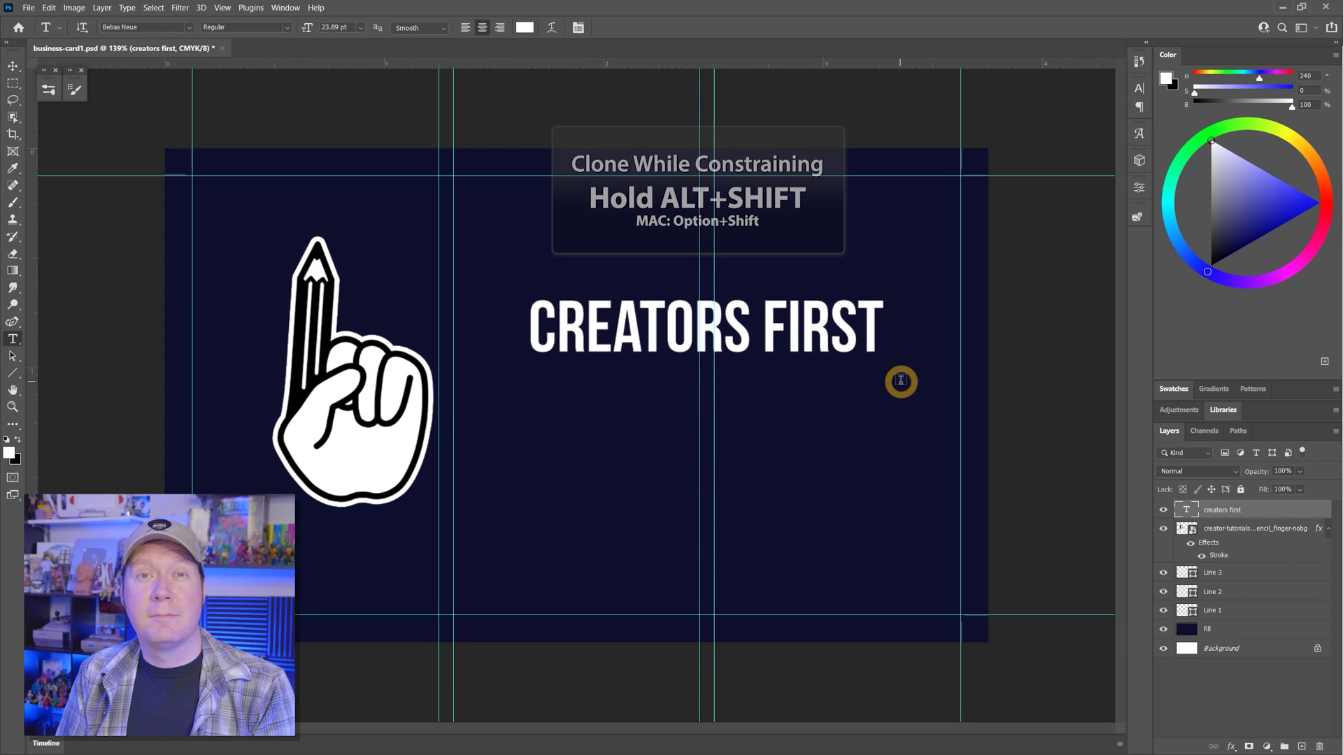
{"action": "key", "text": "v"}
{"action": "left_click_drag", "start_coordinate": [671, 324], "coordinate": [672, 402]}
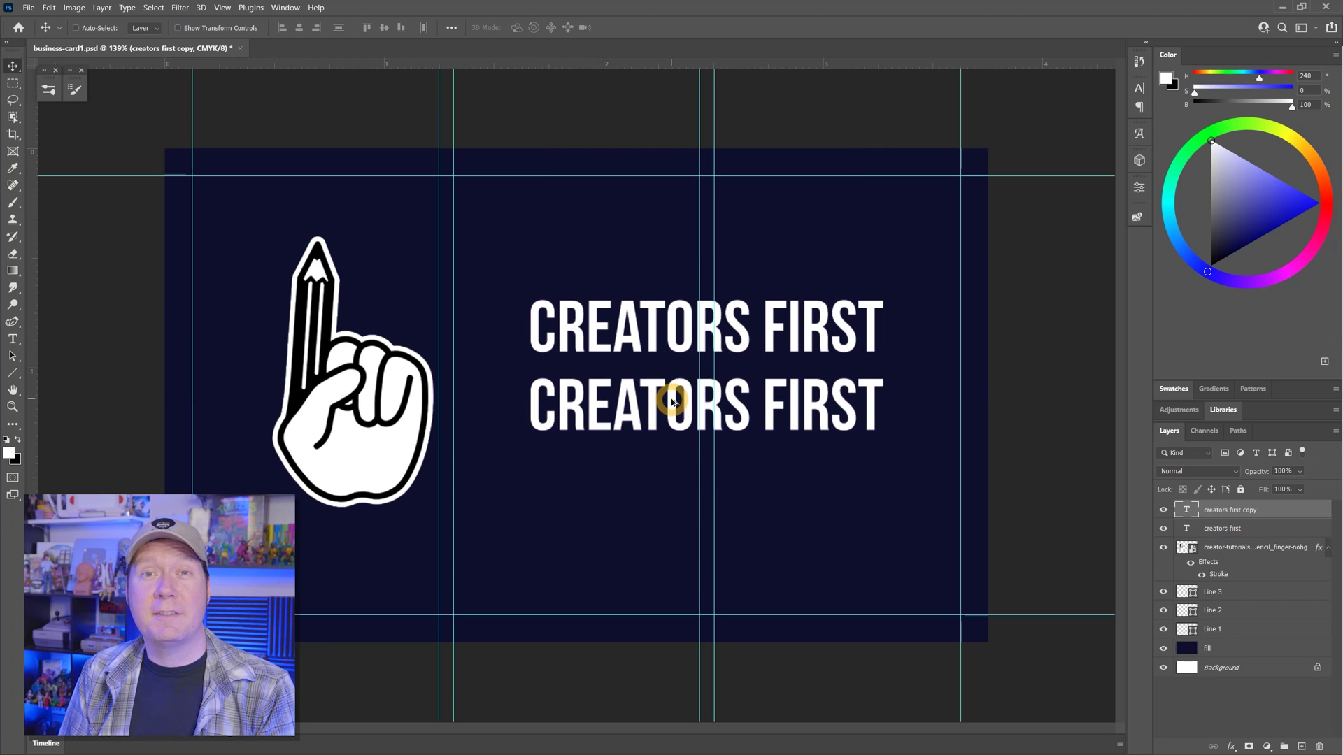
- Retype the duplicated headline line to read 'CONTENT CREATOR TUTORIAL'
{"action": "double_click", "coordinate": [672, 403]}
{"action": "type", "text": "CONTENT C"}
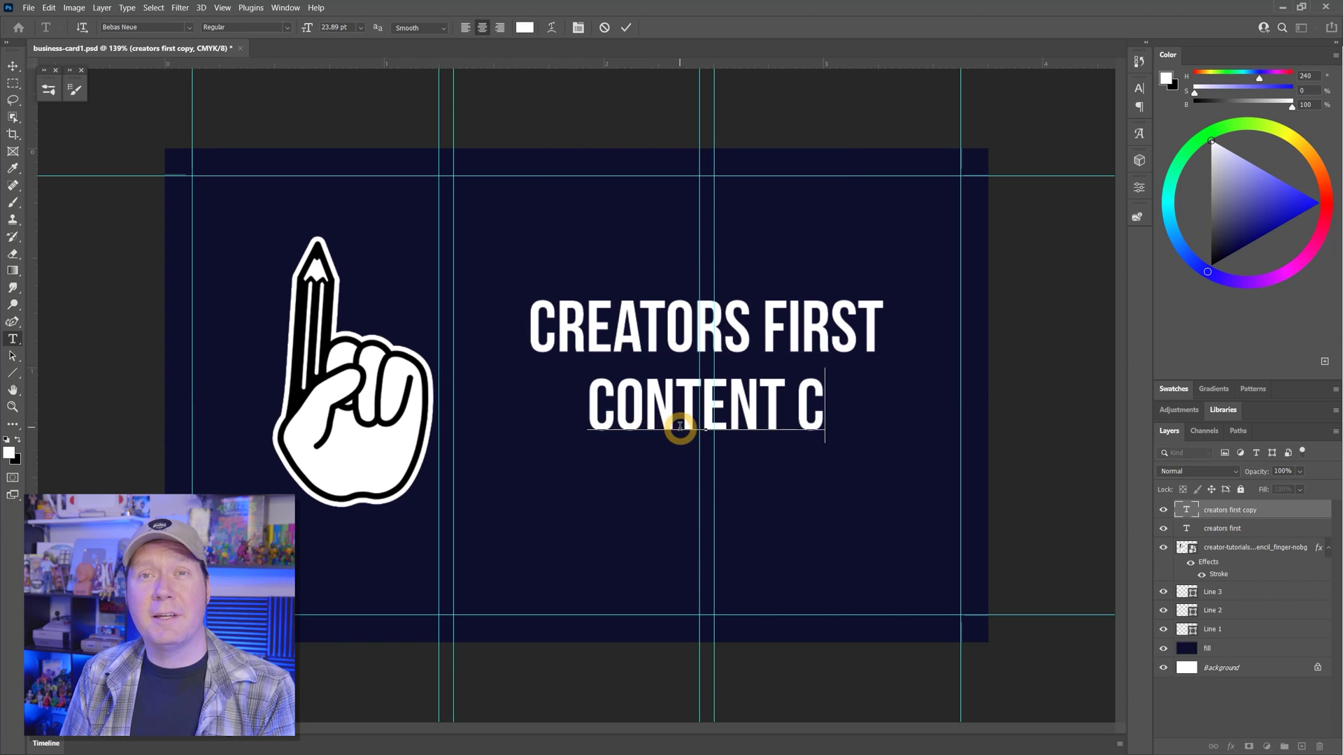
{"action": "type", "text": "REATOR TU"}
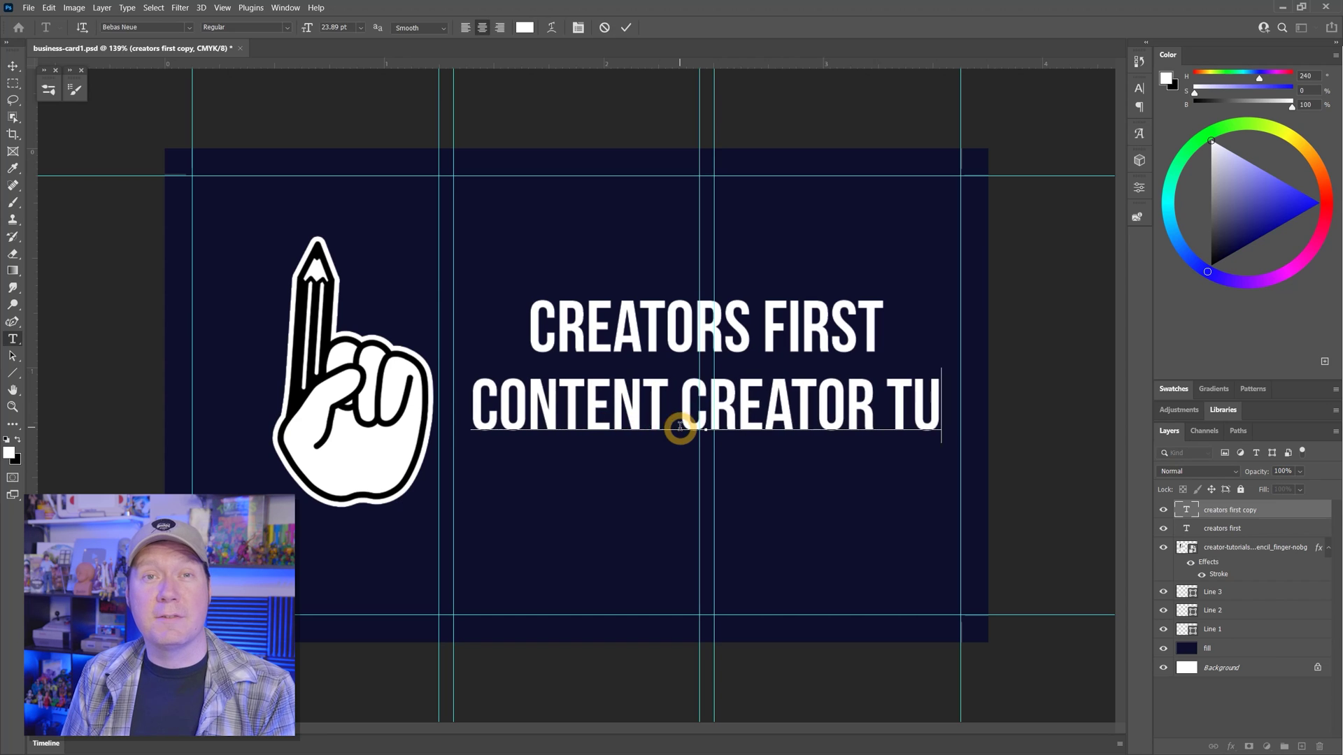
{"action": "type", "text": "TORIAL"}
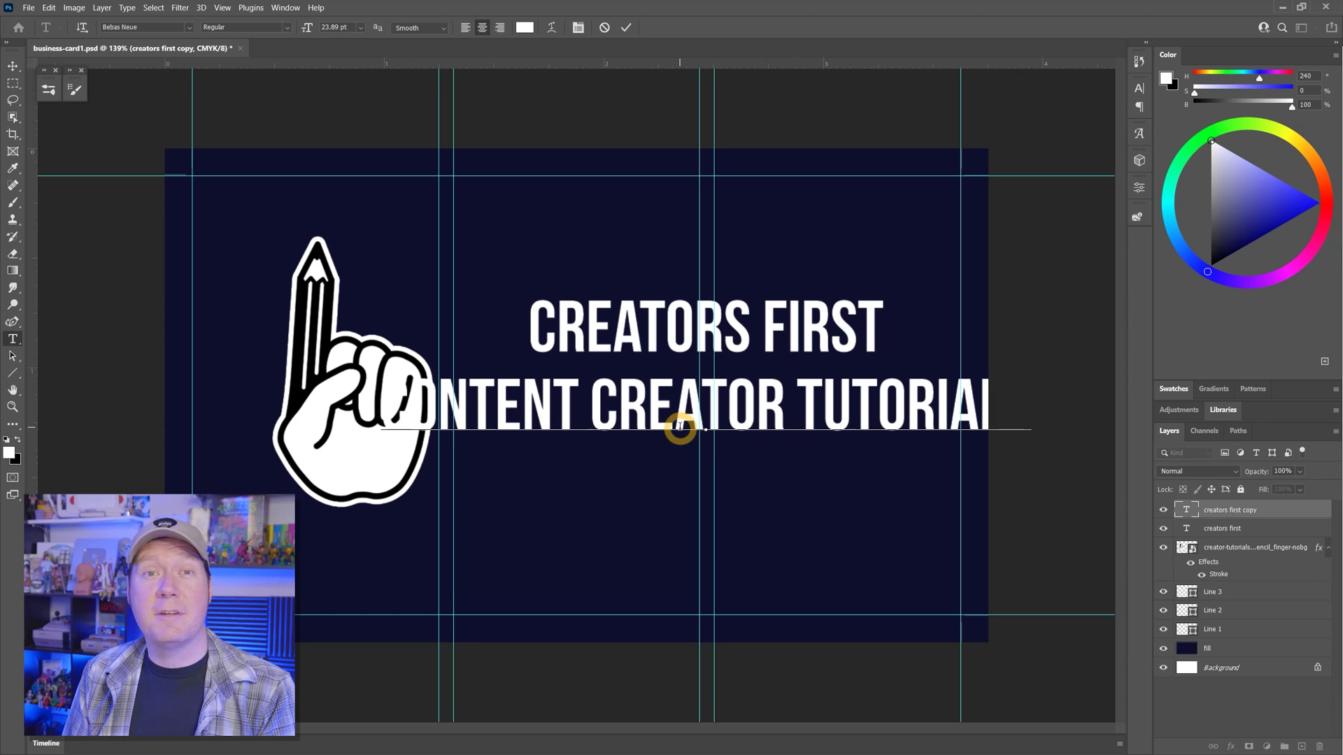
- Shrink the subtitle to 16 pt and set the title's tracking to 88
{"action": "key", "text": "ctrl+a"}
{"action": "key", "text": "ctrl+t"}
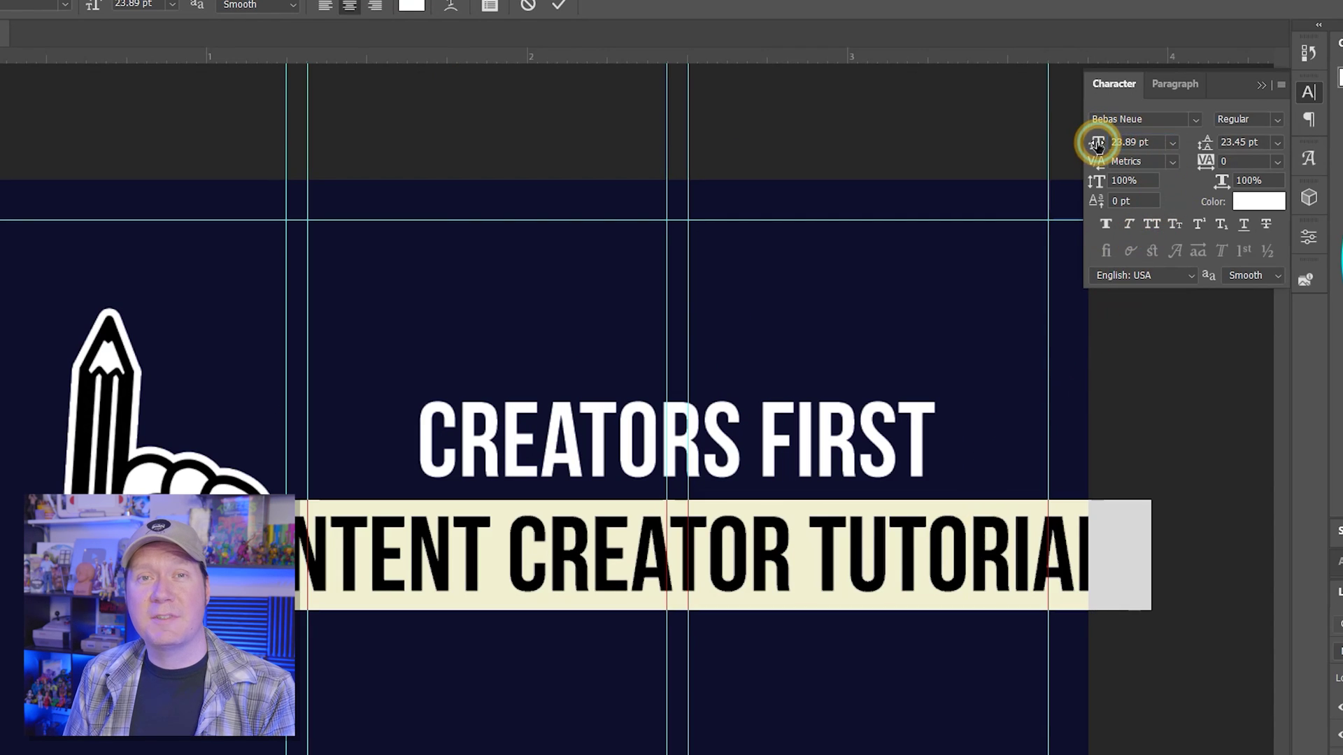
{"action": "left_click_drag", "start_coordinate": [1092, 143], "coordinate": [1087, 147]}
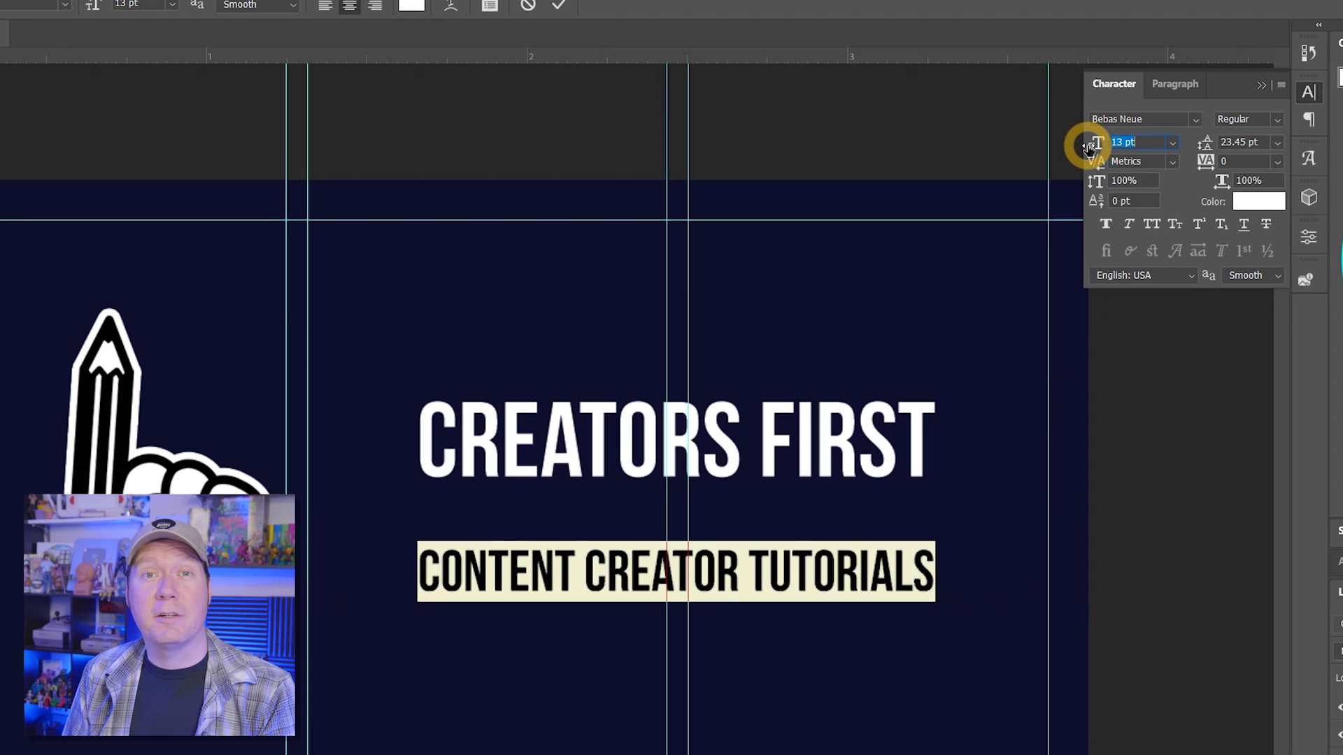
{"action": "left_click", "coordinate": [1087, 148]}
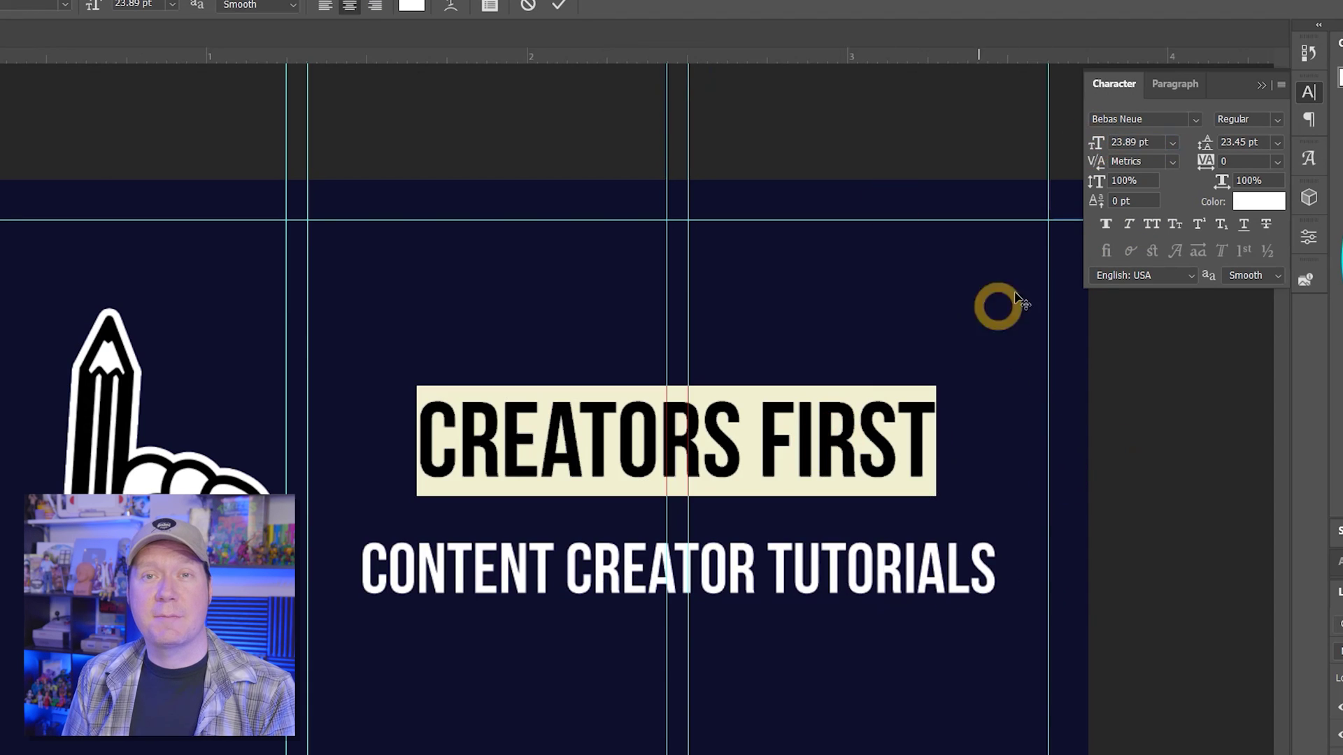
{"action": "mouse_move", "coordinate": [1206, 161]}
{"action": "left_mouse_down"}
{"action": "mouse_move", "coordinate": [1200, 146]}
{"action": "mouse_move", "coordinate": [1209, 163]}
{"action": "left_mouse_up"}
{"action": "left_click", "coordinate": [563, 10]}
- Finish the subtitle text and move it up directly under the headline
{"action": "triple_click", "coordinate": [870, 570]}
{"action": "key", "text": "ctrl+Return"}
{"action": "key", "text": "v"}
{"action": "left_click_drag", "start_coordinate": [818, 548], "coordinate": [836, 517]}
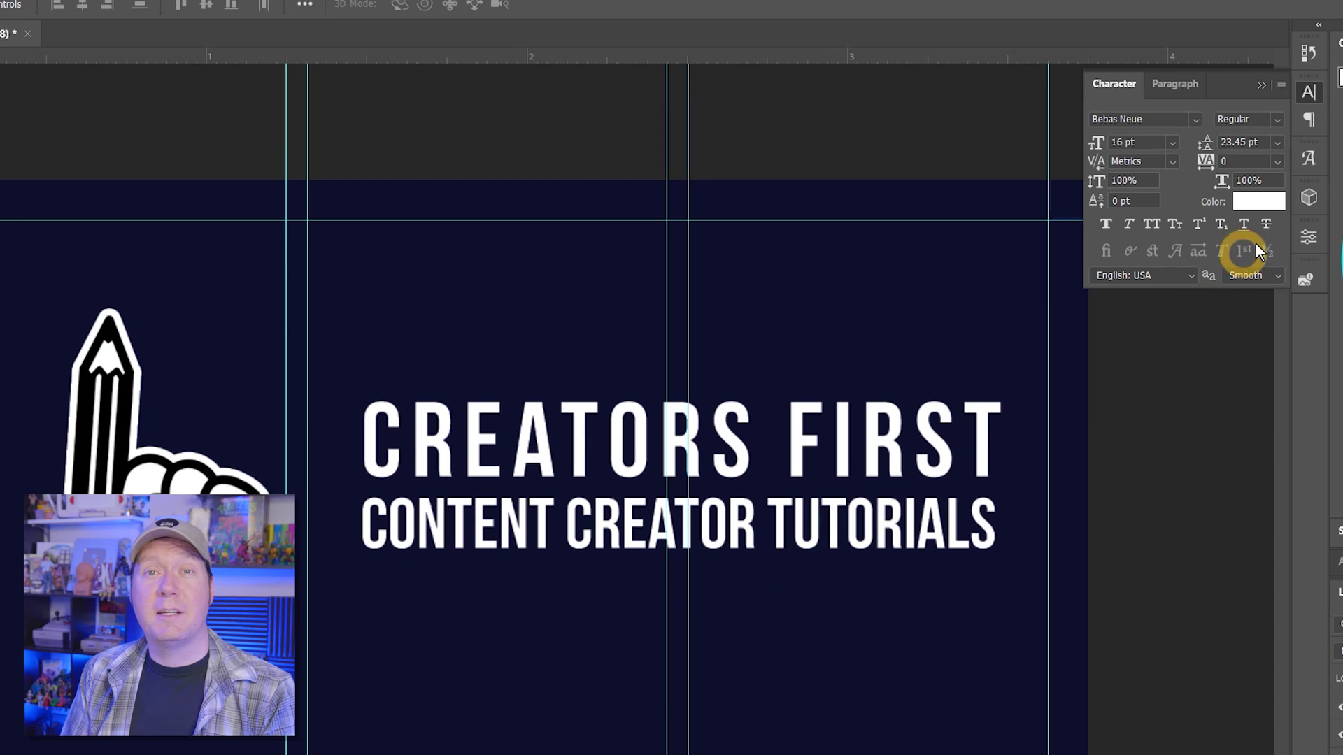
- Color the subtitle gold-yellow #f9bd08
{"action": "left_click", "coordinate": [1259, 201]}
{"action": "left_click", "coordinate": [706, 606]}
{"action": "left_click", "coordinate": [679, 393]}
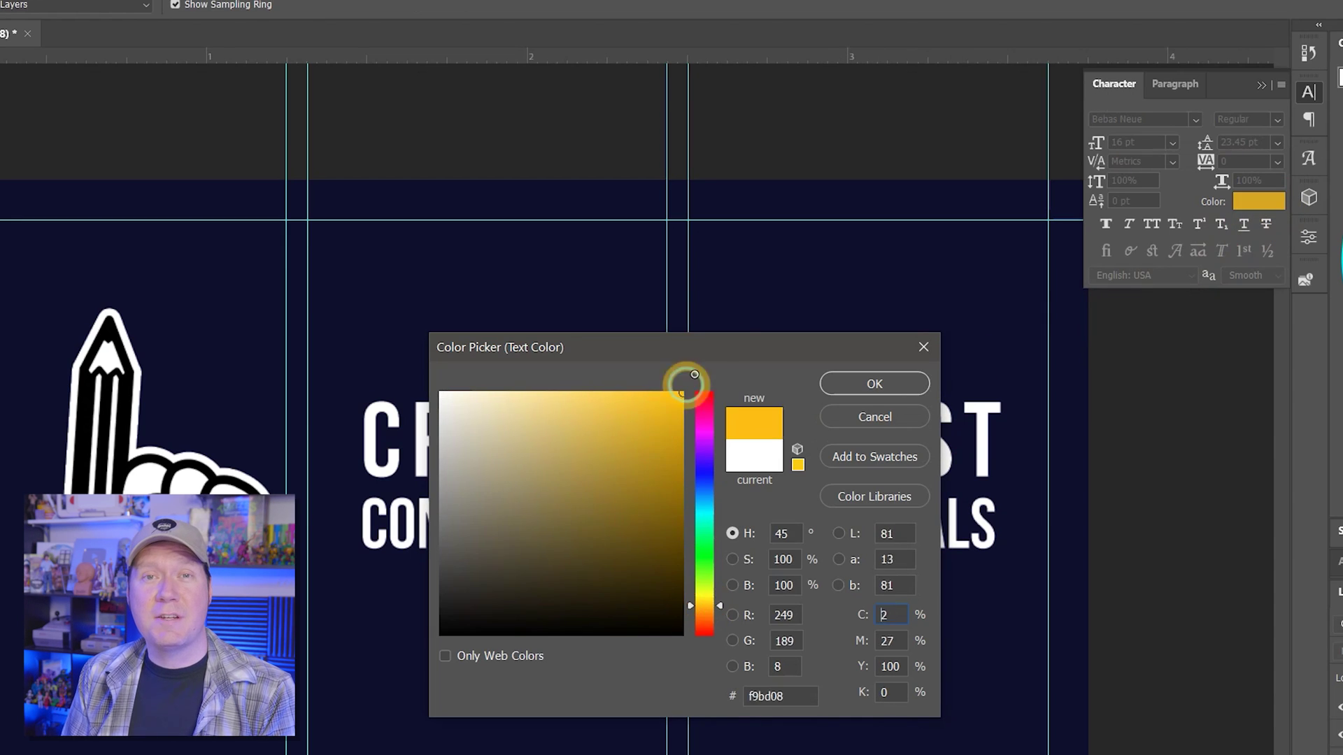
{"action": "left_click", "coordinate": [708, 599]}
{"action": "left_click", "coordinate": [875, 384]}
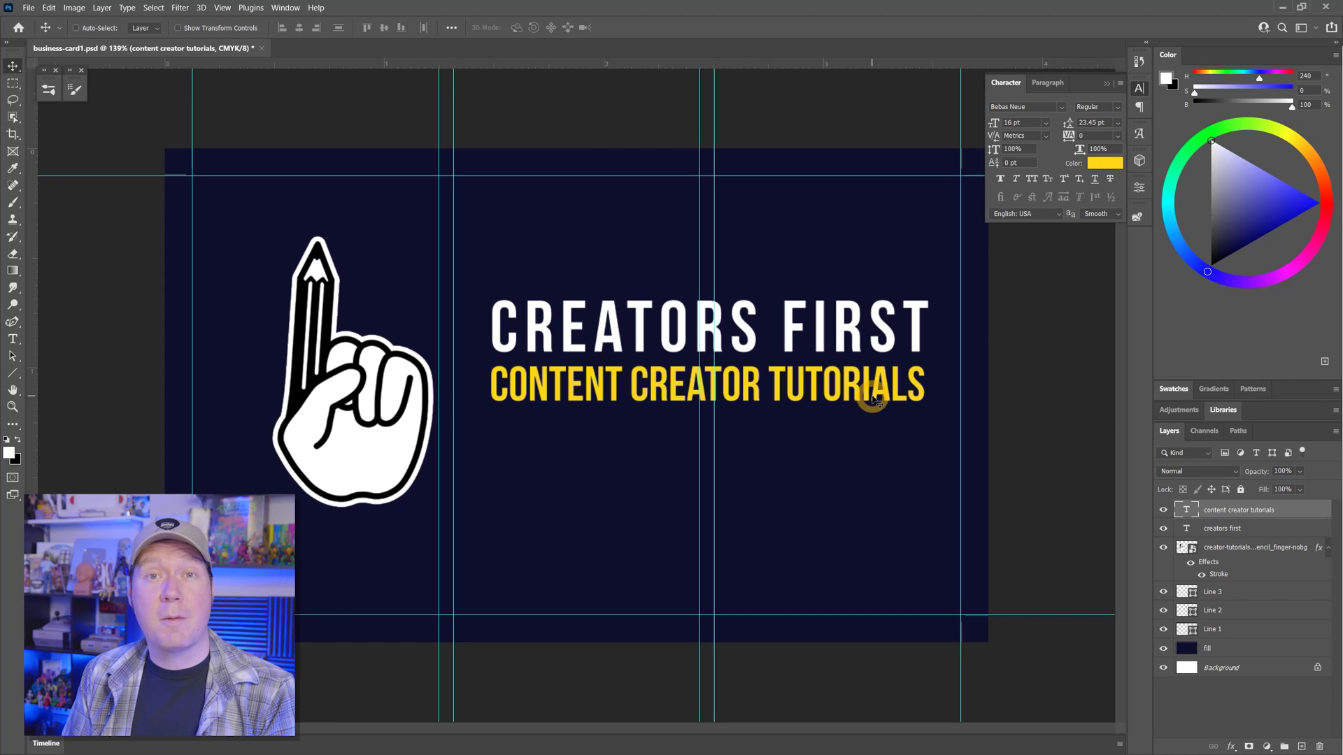
- Copy the title below the subtitle and switch it to Arial 12 pt with 0 tracking
{"action": "left_click_drag", "start_coordinate": [734, 328], "coordinate": [731, 455]}
{"action": "double_click", "coordinate": [631, 453]}
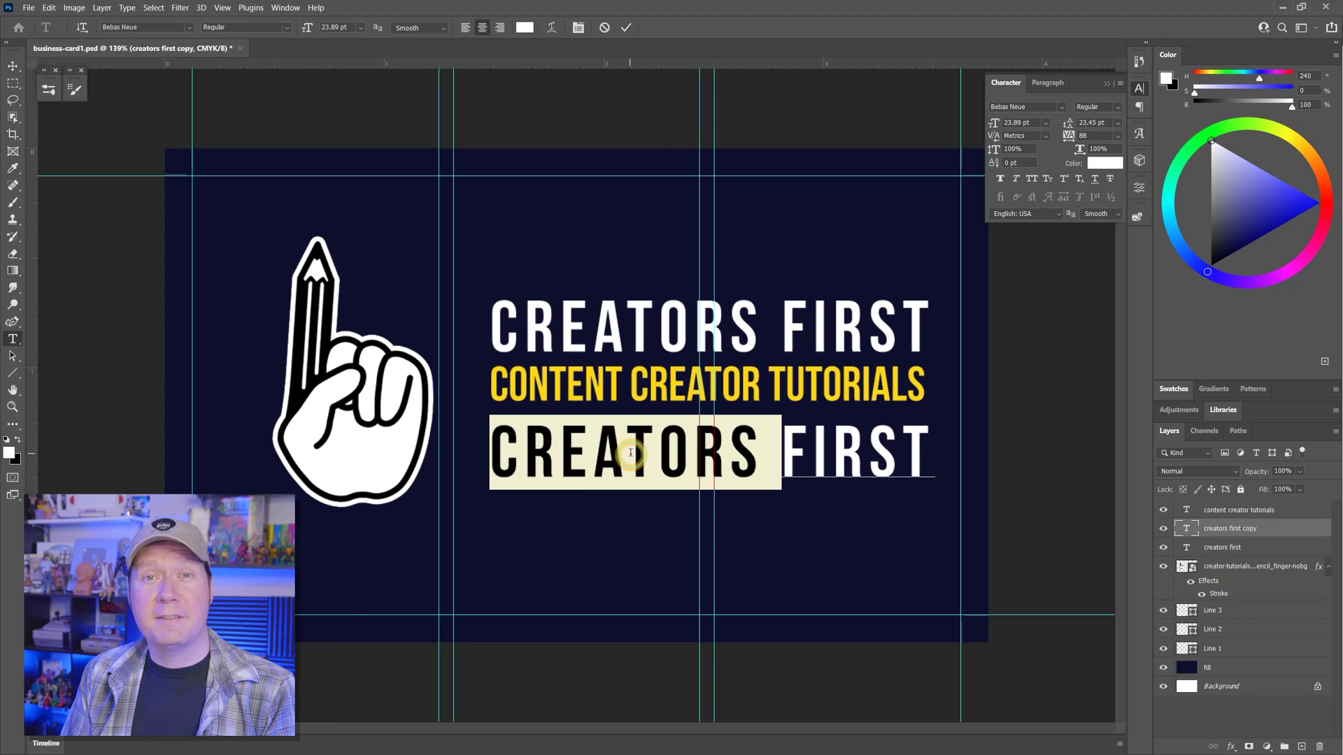
{"action": "key", "text": "ctrl+a"}
{"action": "left_click", "coordinate": [188, 28]}
{"action": "left_click", "coordinate": [297, 246]}
{"action": "left_click", "coordinate": [1092, 137]}
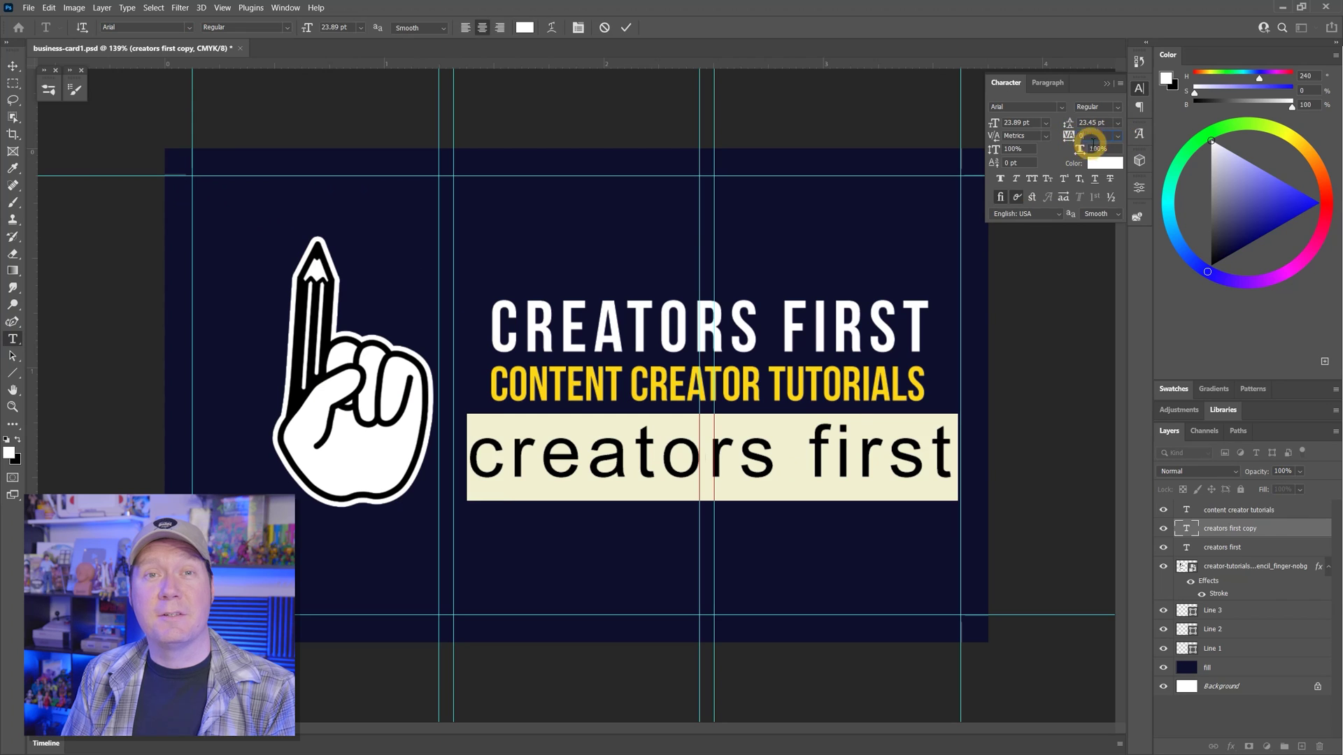
{"action": "type", "text": "0"}
{"action": "left_click", "coordinate": [1103, 149]}
{"action": "left_click_drag", "start_coordinate": [994, 122], "coordinate": [992, 126]}
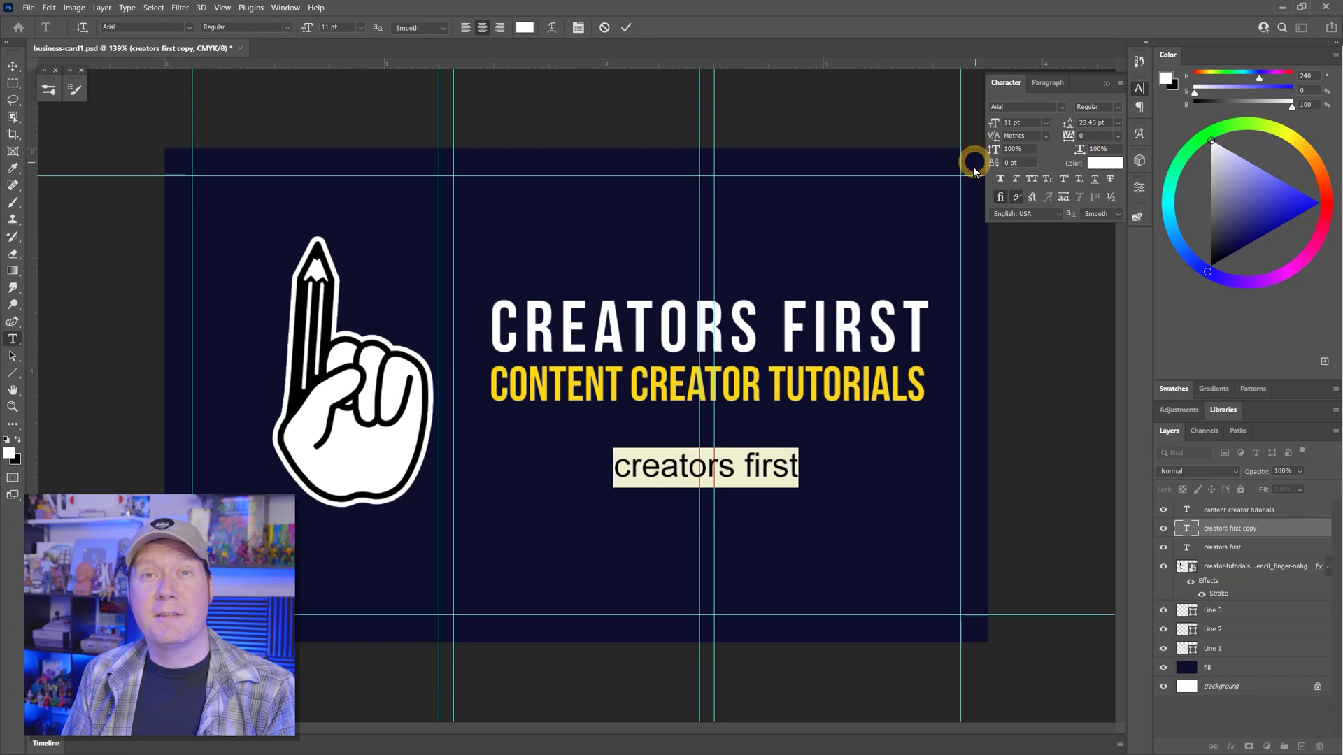
{"action": "left_click", "coordinate": [360, 27]}
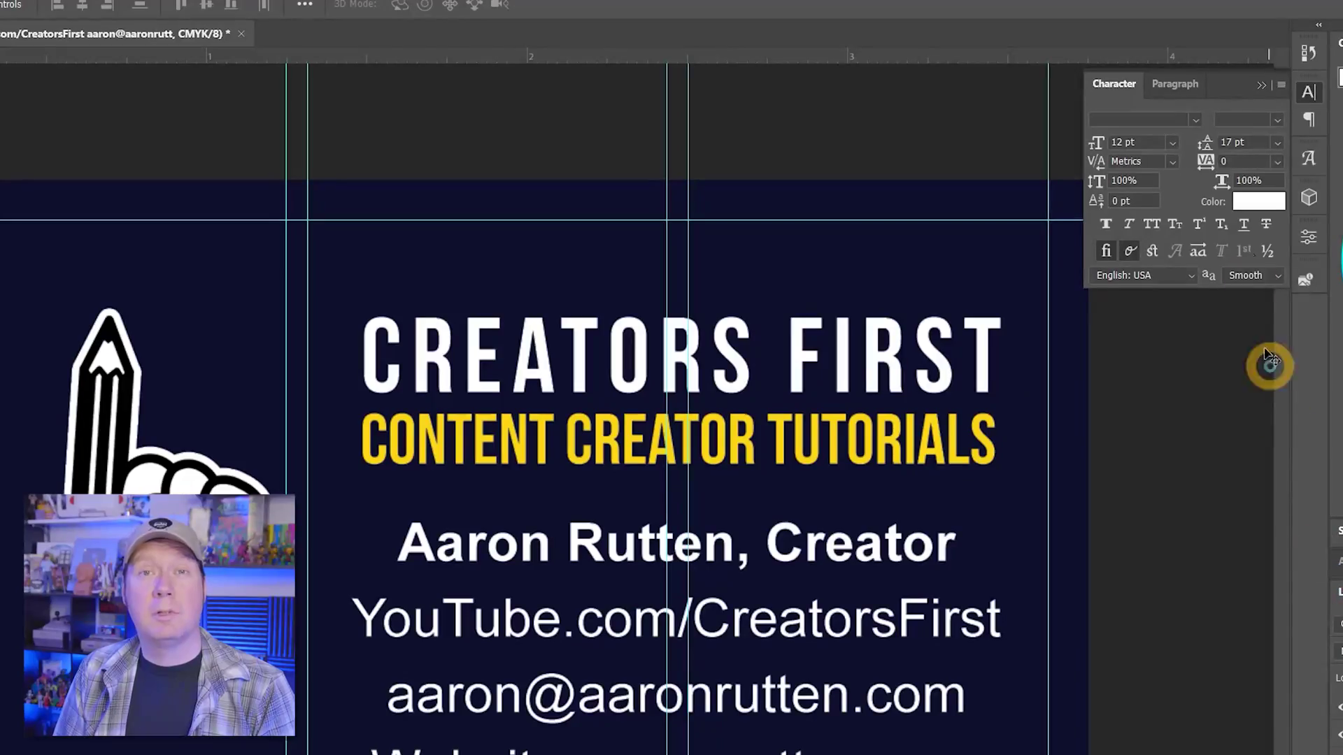
- Set the contact lines' leading to 16 pt and bold the name line
{"action": "left_click_drag", "start_coordinate": [1205, 141], "coordinate": [1206, 148]}
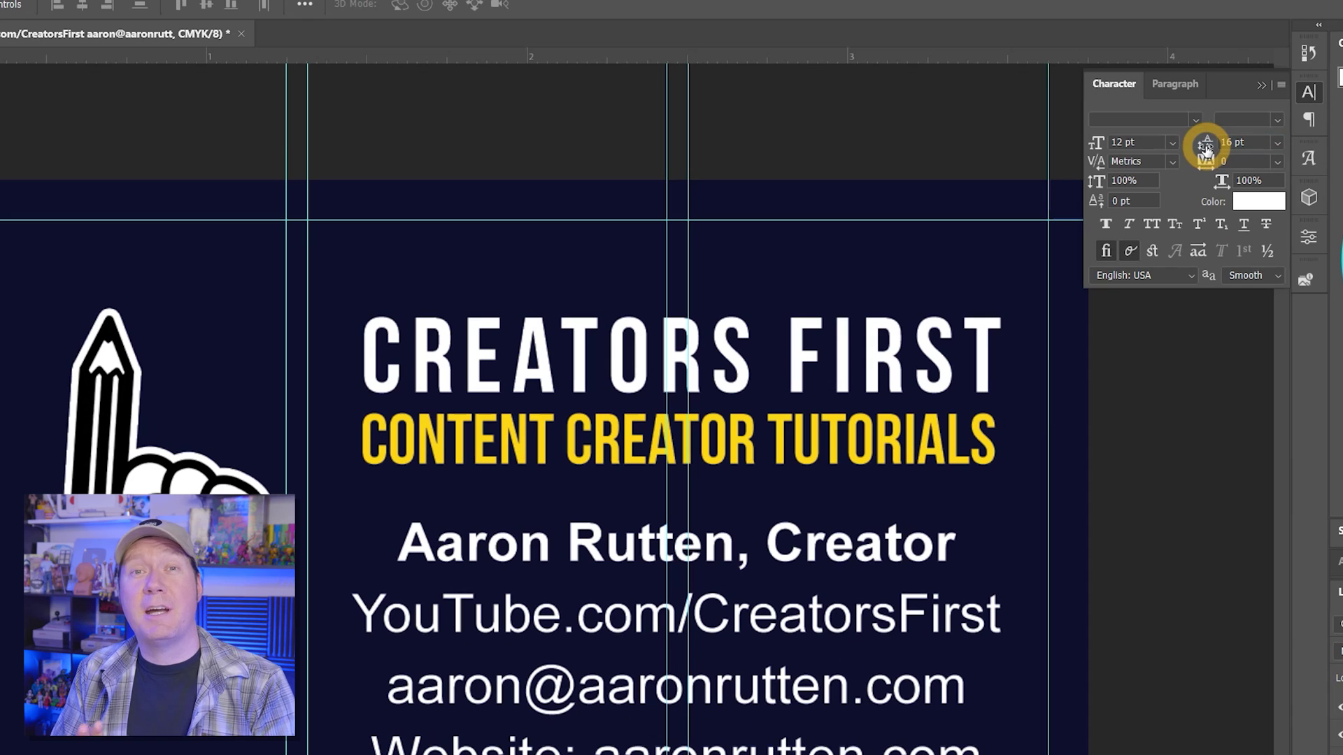
{"action": "triple_click", "coordinate": [857, 548]}
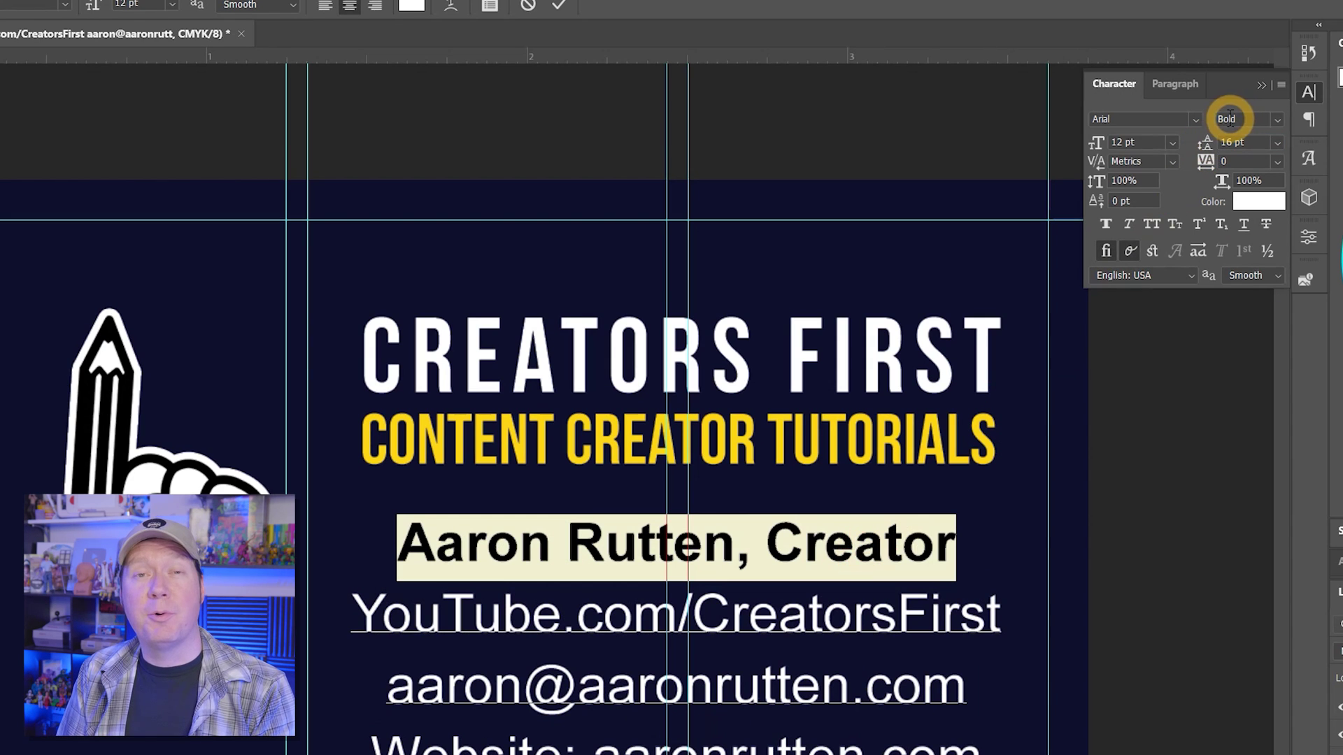
{"action": "key", "text": "ctrl+Return"}
{"action": "key", "text": "v"}
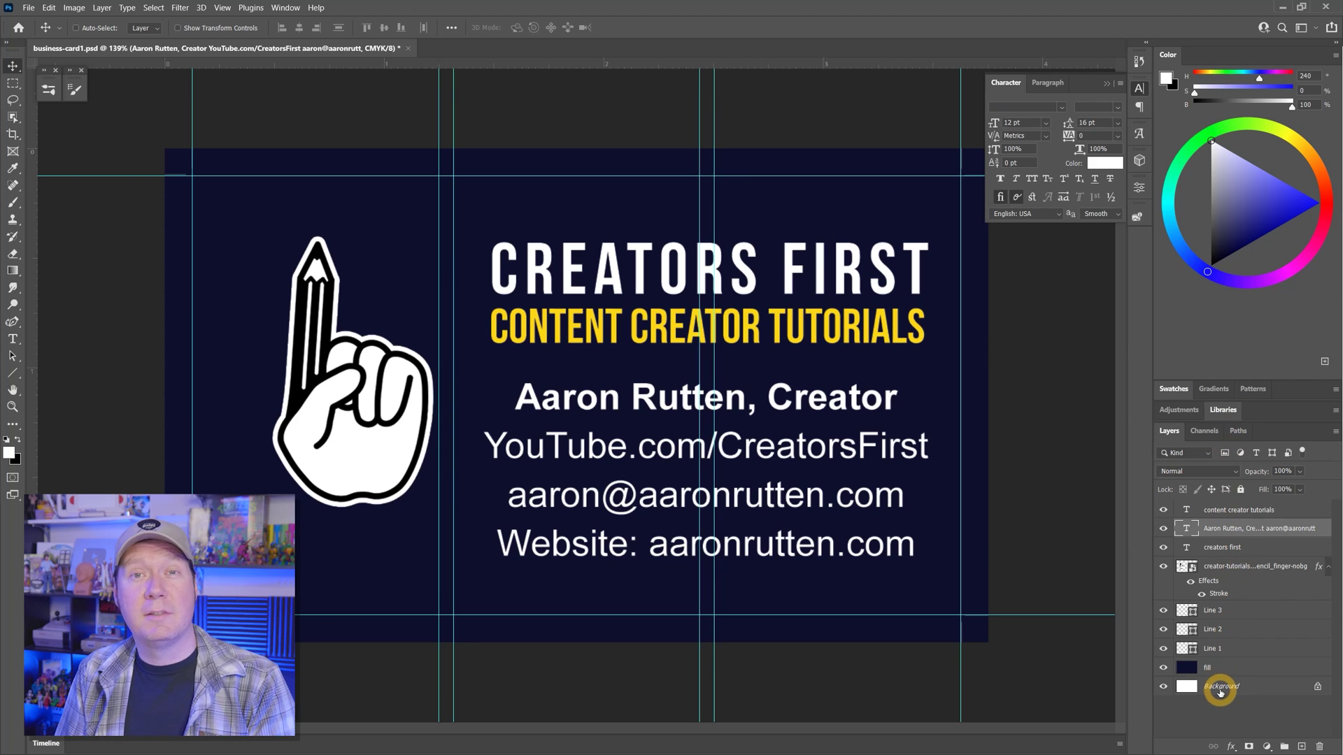
- Add a white Inside Stroke of 38 px to the navy fill layer's Layer Style
{"action": "left_click", "coordinate": [1231, 668]}
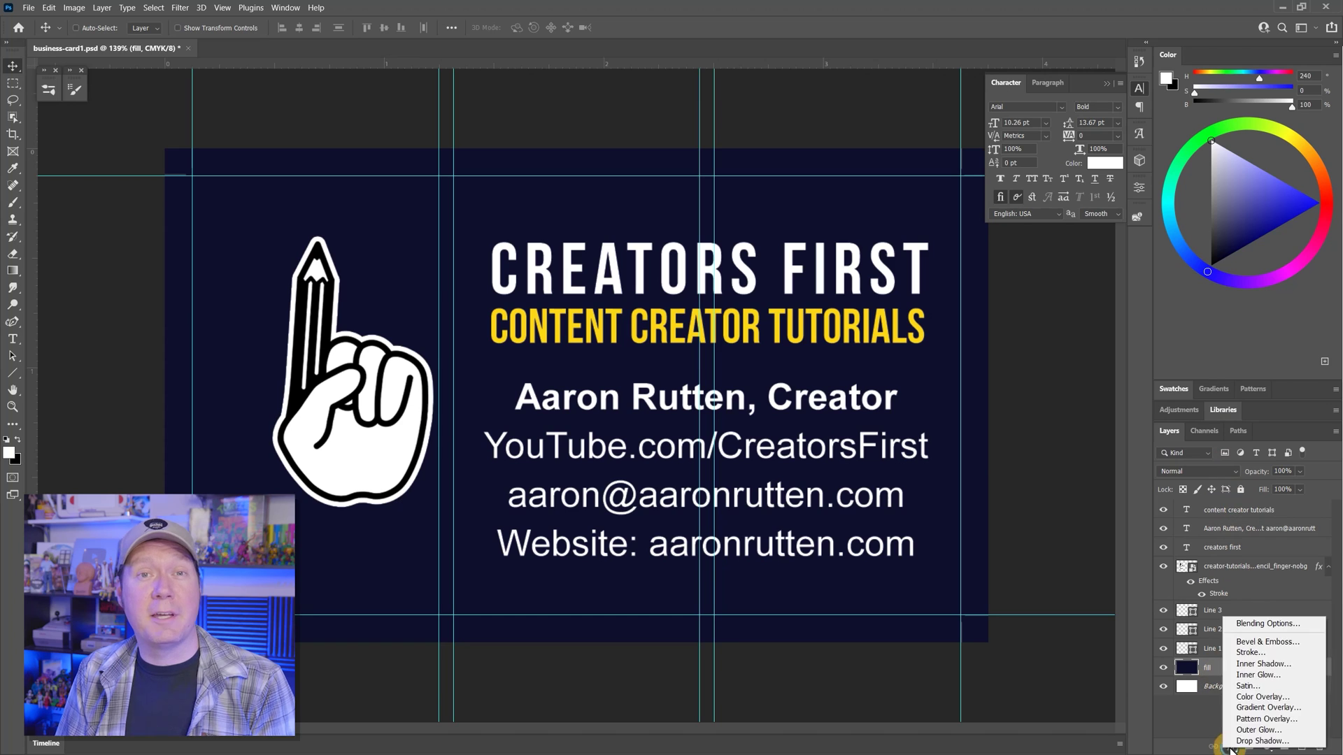
{"action": "double_click", "coordinate": [1256, 655]}
{"action": "left_click", "coordinate": [703, 260]}
{"action": "left_click", "coordinate": [920, 212]}
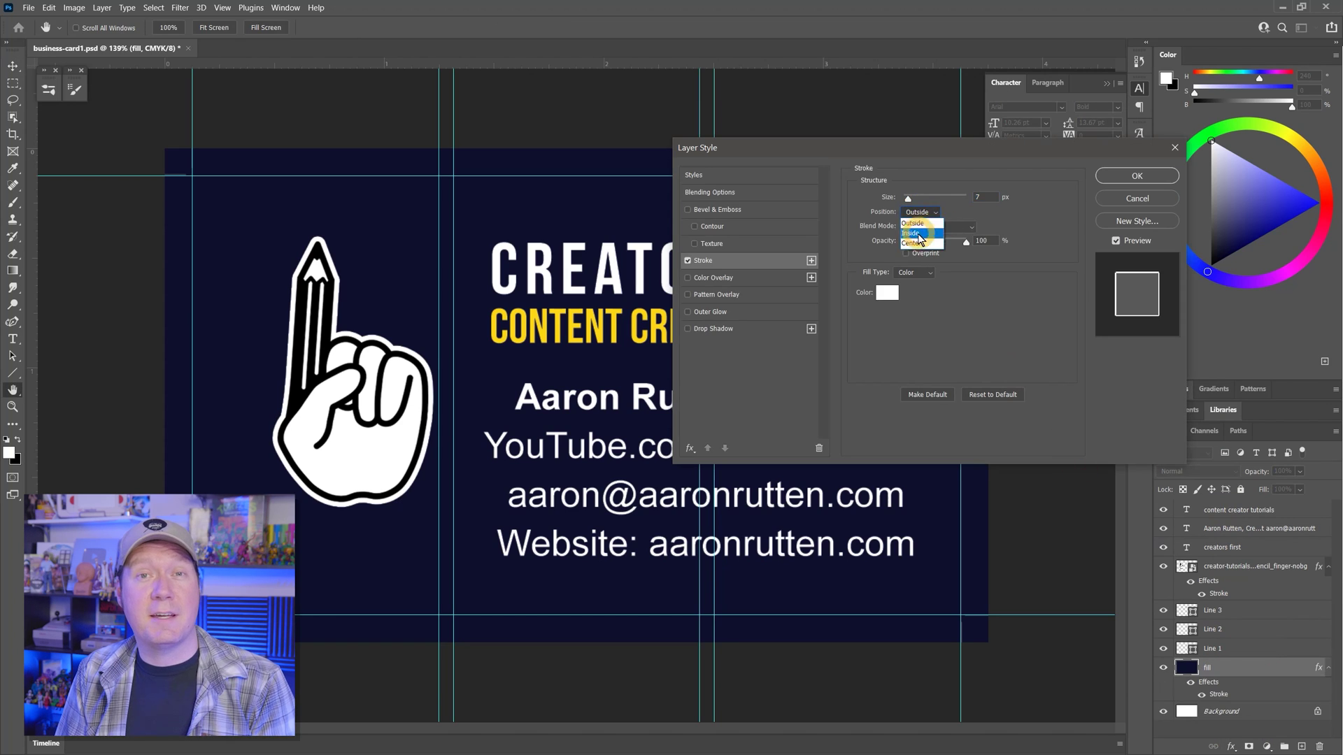
{"action": "left_click", "coordinate": [920, 236]}
{"action": "left_click", "coordinate": [986, 198]}
{"action": "scroll", "coordinate": [991, 202], "scroll_direction": "up", "scroll_amount": 10}
{"action": "scroll", "coordinate": [991, 202], "scroll_direction": "down", "scroll_amount": 1}
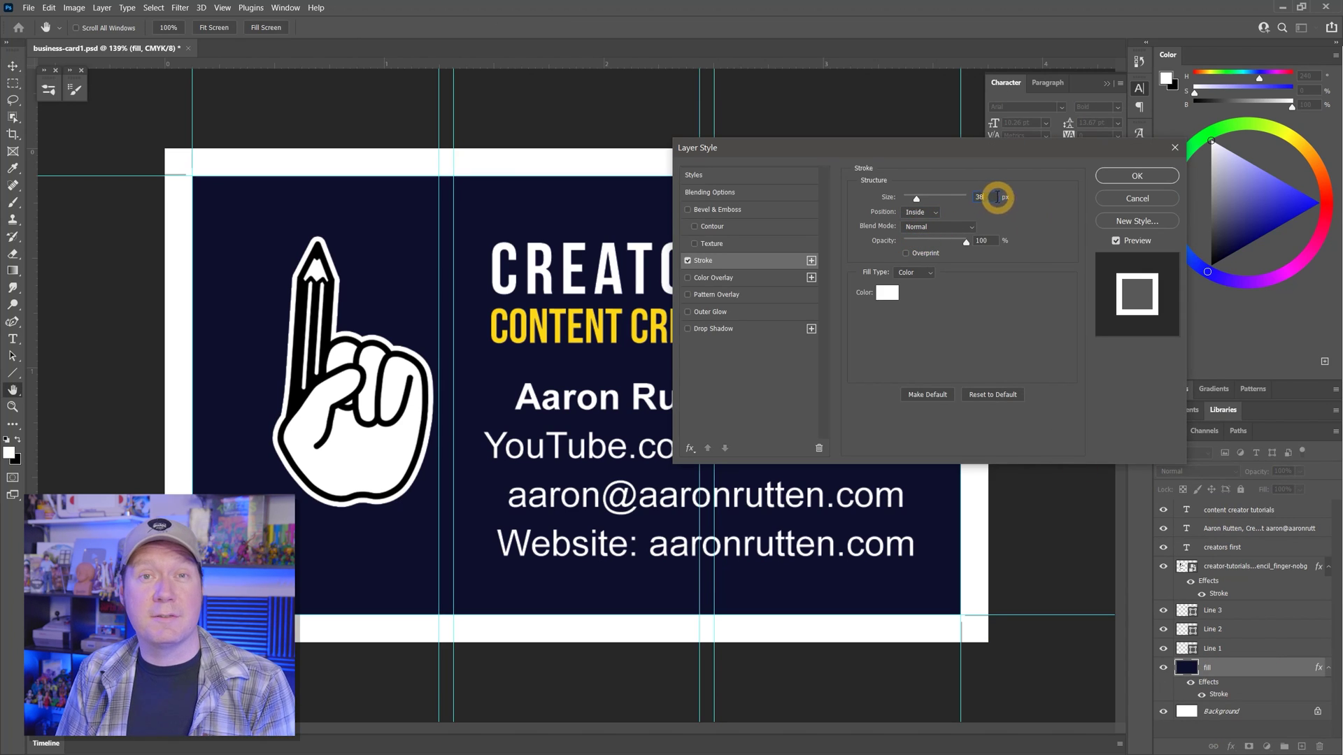
{"action": "left_click", "coordinate": [986, 198]}
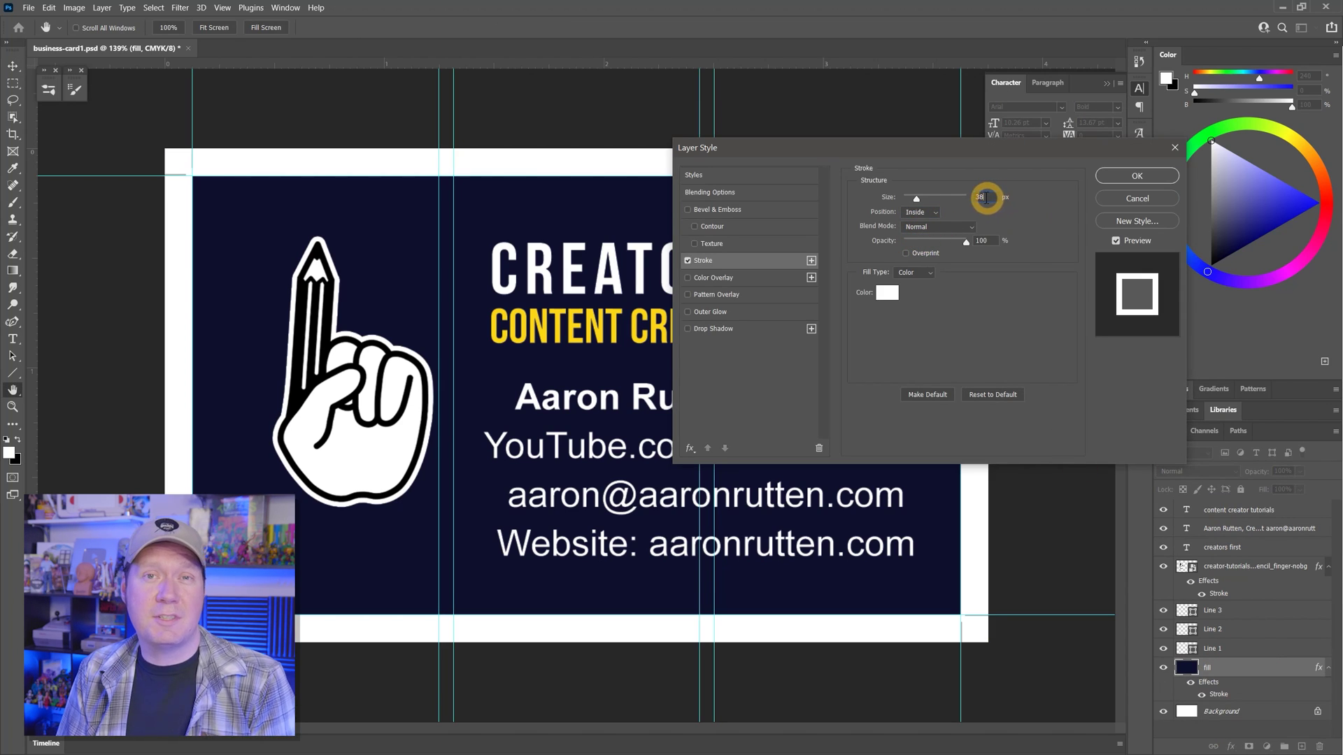
- Apply the border, then add top, left and bottom guides marking the inner safe margin
{"action": "left_click", "coordinate": [1134, 177]}
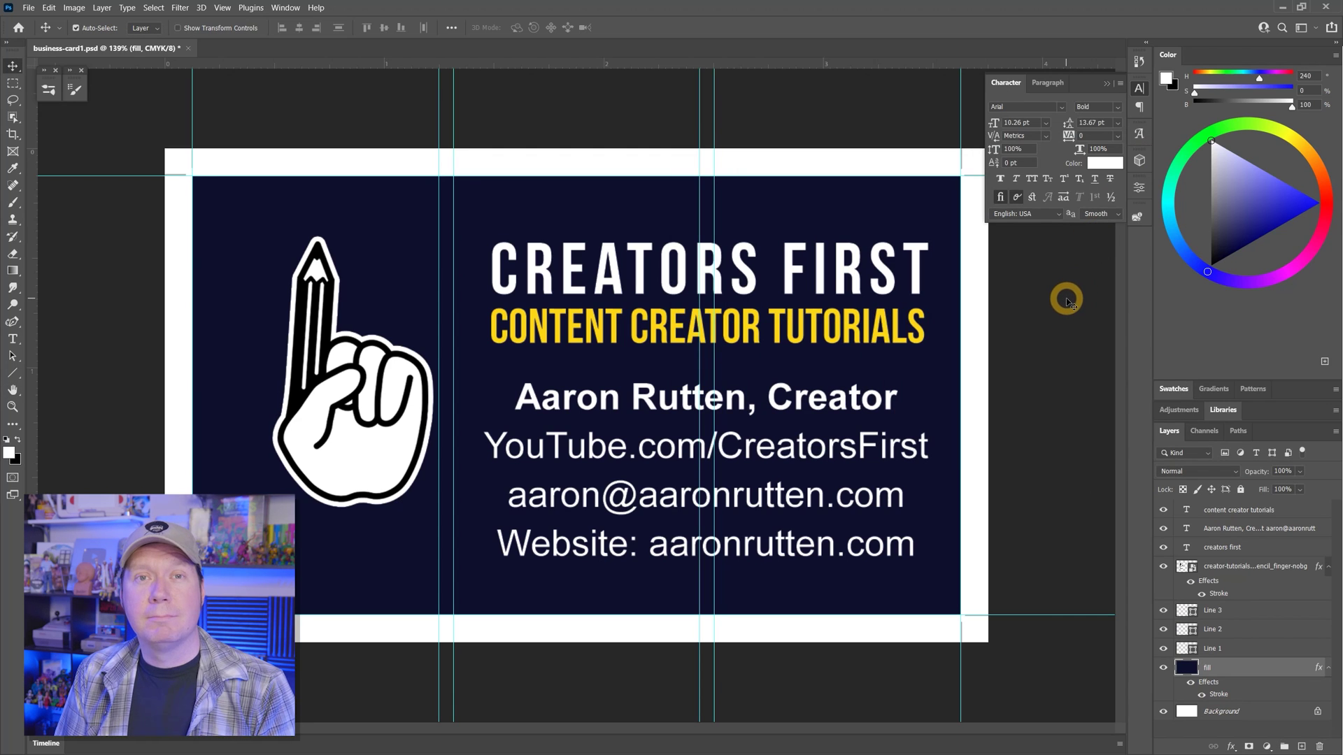
{"action": "key", "text": "ctrl+semicolon"}
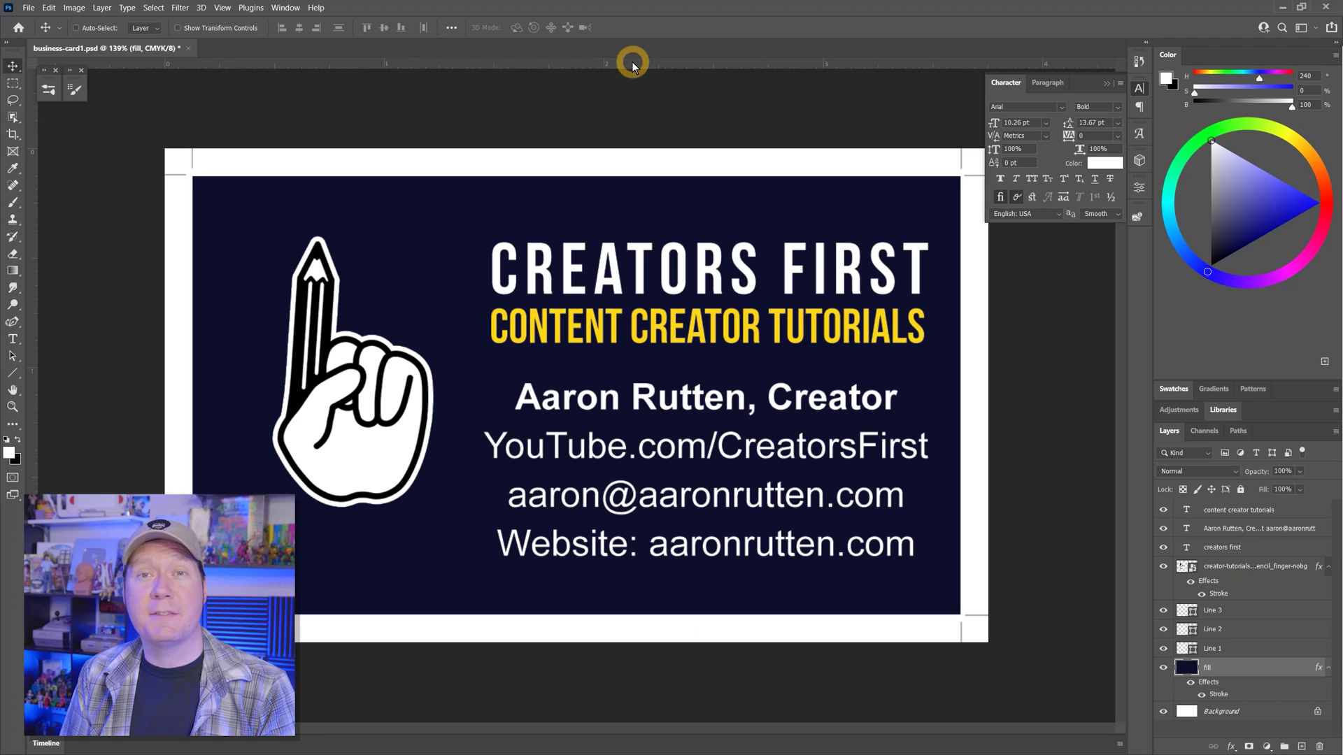
{"action": "left_click_drag", "start_coordinate": [633, 62], "coordinate": [221, 380]}
{"action": "left_click_drag", "start_coordinate": [512, 63], "coordinate": [542, 588]}
{"action": "left_click_drag", "start_coordinate": [31, 350], "coordinate": [932, 403]}
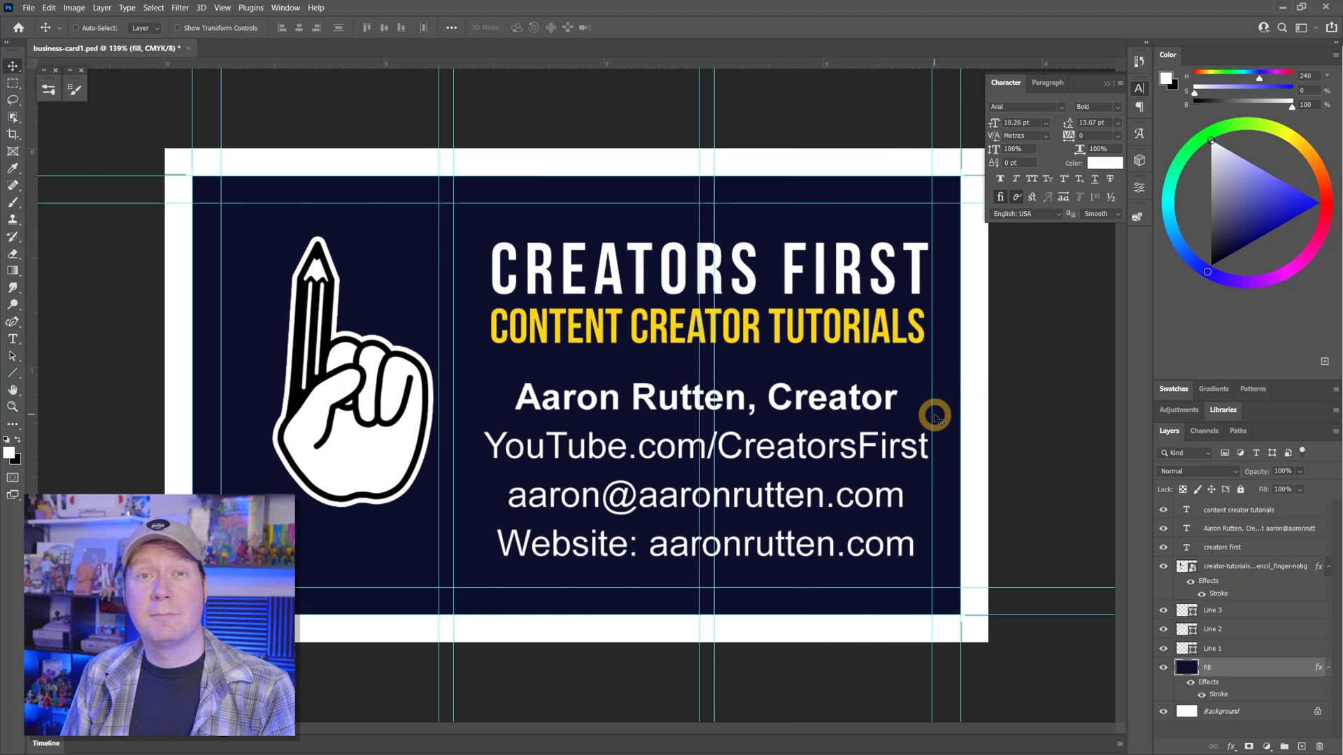
{"action": "left_click", "coordinate": [1238, 510]}
{"action": "left_click", "coordinate": [1231, 548], "text": "shift"}
- Shift the text block left, then enlarge the hand graphic and move it down-left into place
{"action": "left_click_drag", "start_coordinate": [671, 490], "coordinate": [666, 488]}
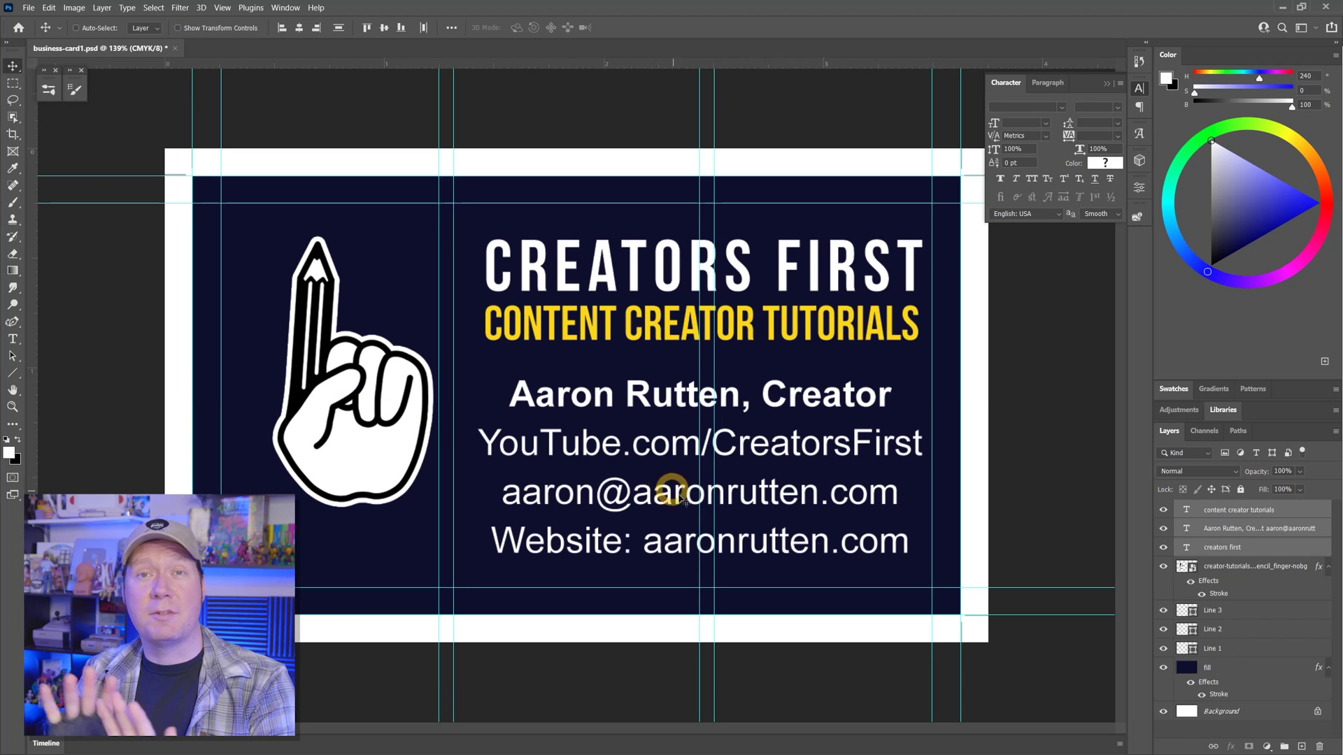
{"action": "left_click", "coordinate": [1244, 566]}
{"action": "mouse_move", "coordinate": [388, 451]}
{"action": "left_mouse_down"}
{"action": "mouse_move", "coordinate": [363, 443]}
{"action": "mouse_move", "coordinate": [369, 458]}
{"action": "left_mouse_up"}
{"action": "key", "text": "ctrl+t"}
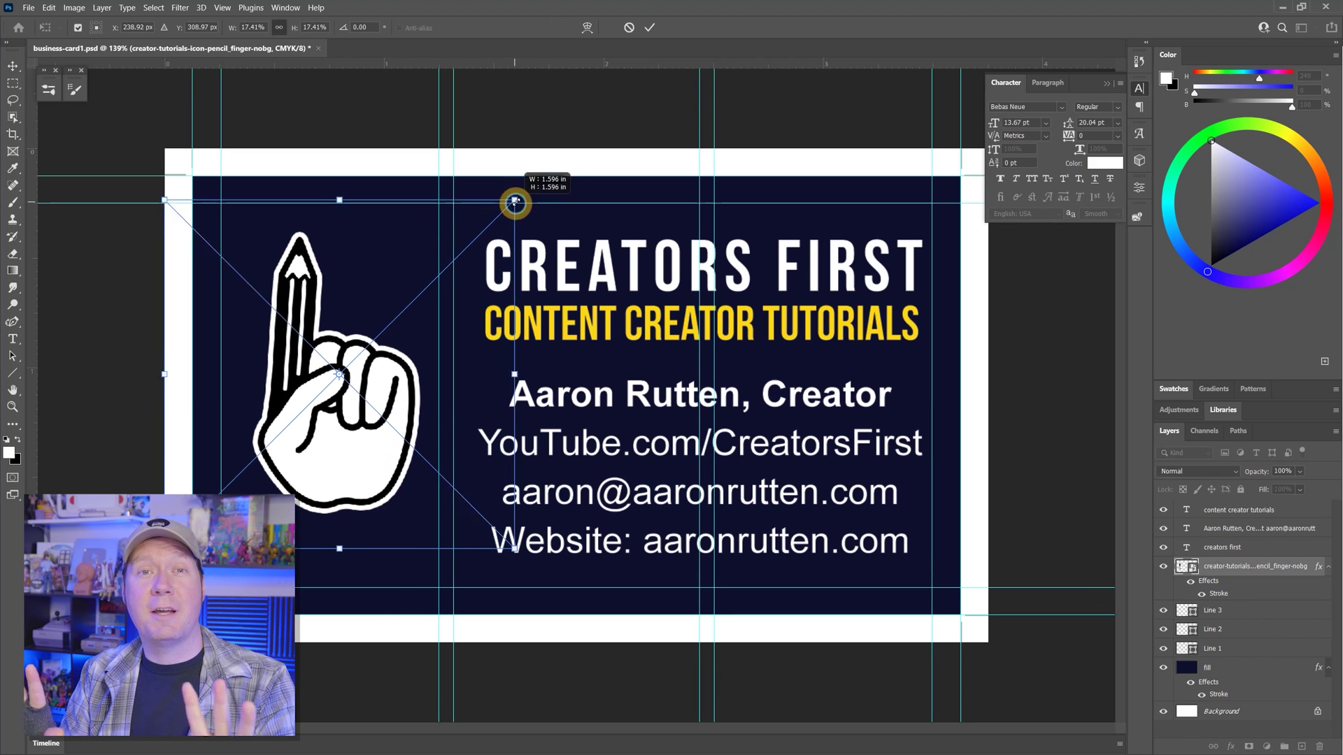
{"action": "left_click_drag", "start_coordinate": [516, 198], "coordinate": [525, 189]}
{"action": "key", "text": "Return"}
{"action": "left_click_drag", "start_coordinate": [384, 437], "coordinate": [374, 511]}
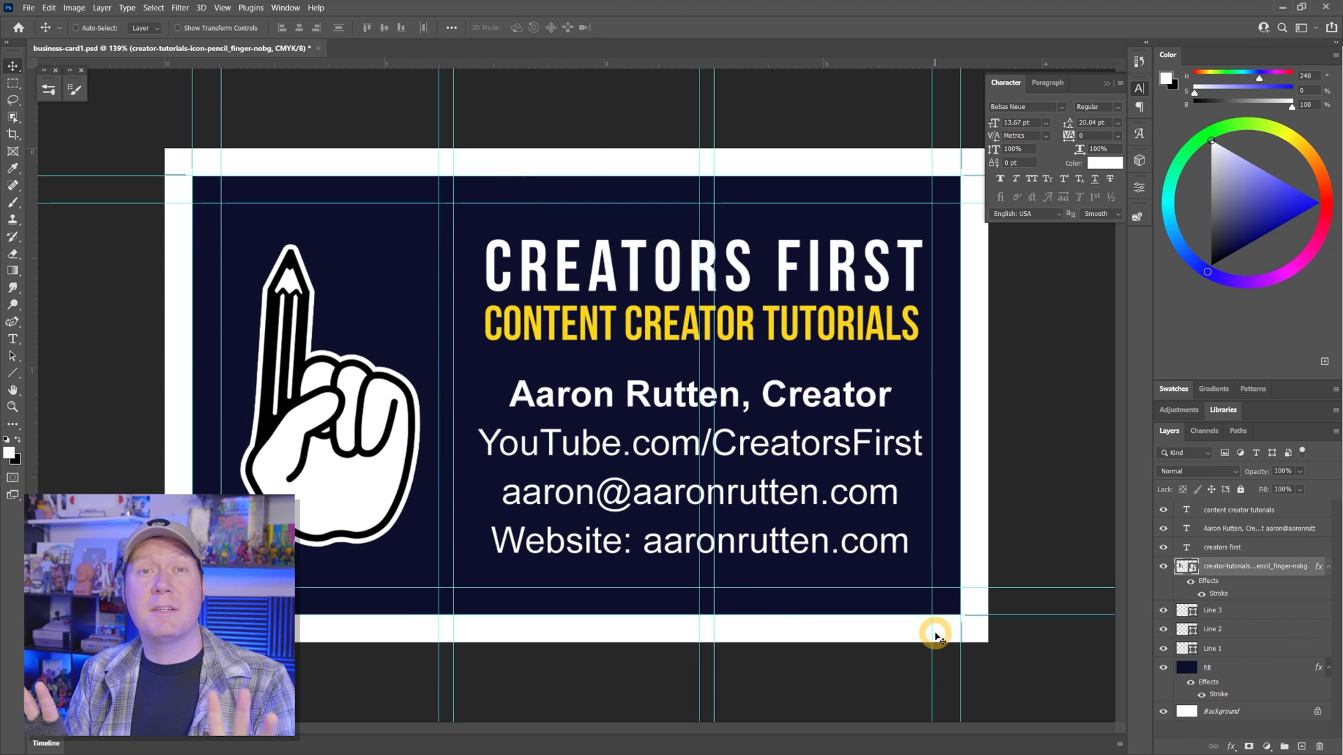
- Centre-align the three text layers, position them, and group them as 'text'
{"action": "left_click", "coordinate": [1222, 509]}
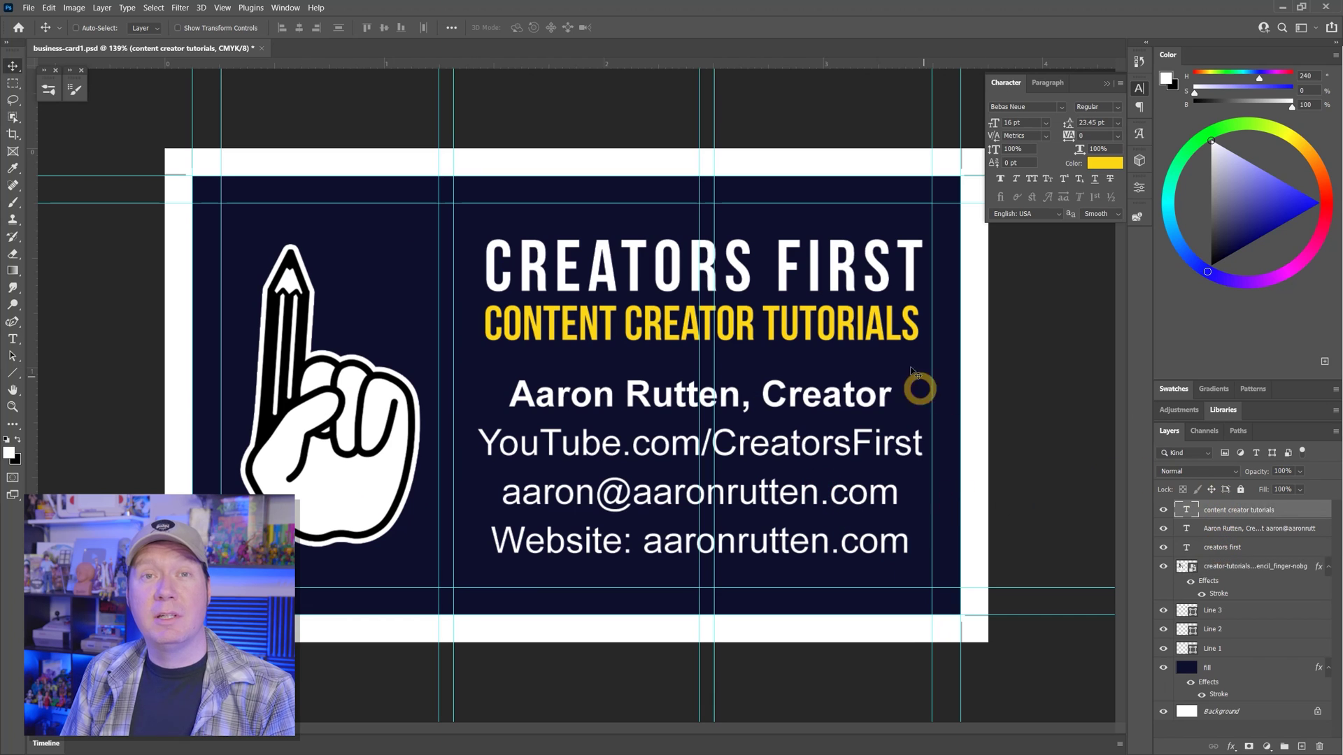
{"action": "left_click_drag", "start_coordinate": [876, 331], "coordinate": [889, 331]}
{"action": "left_click", "coordinate": [1217, 547], "text": "shift"}
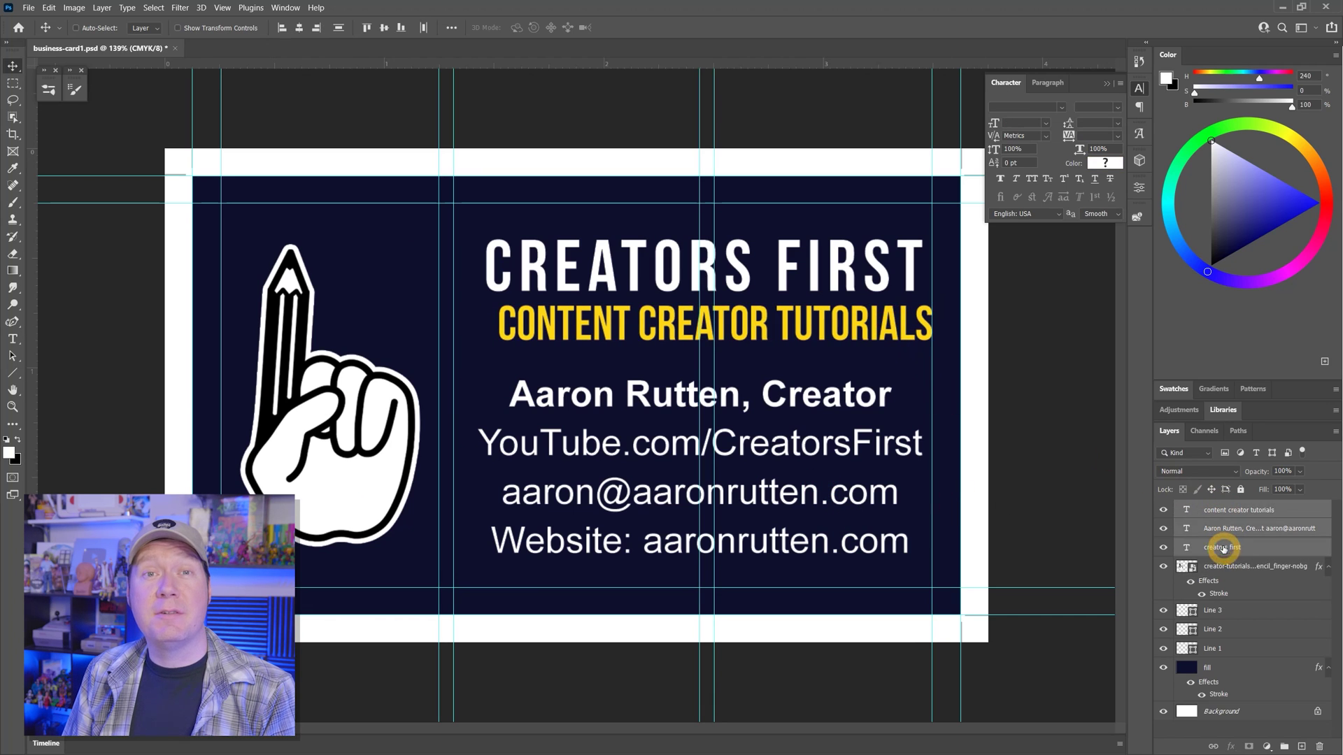
{"action": "left_click", "coordinate": [299, 28]}
{"action": "left_click_drag", "start_coordinate": [856, 514], "coordinate": [841, 528]}
{"action": "key", "text": "ctrl+g"}
{"action": "double_click", "coordinate": [1216, 509]}
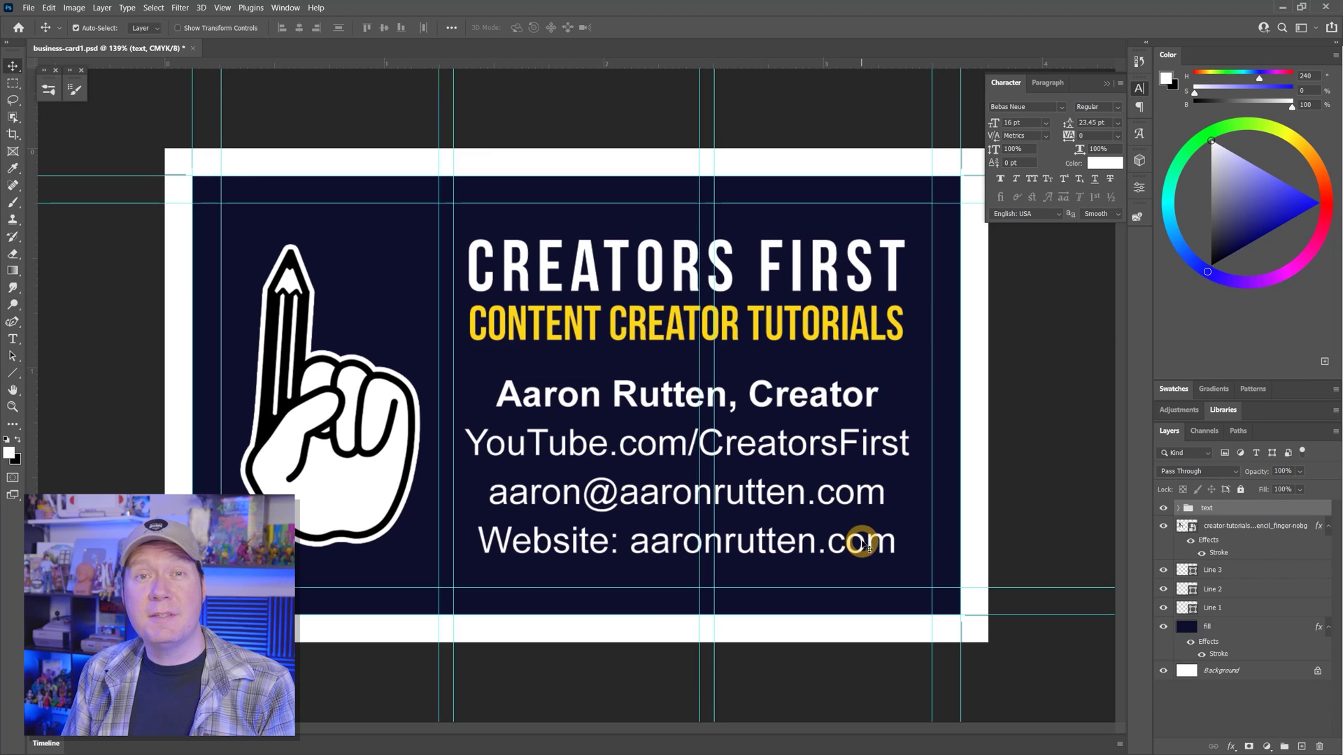
- Hide the guides, select the name and contact lines, and raise that block slightly
{"action": "left_click", "coordinate": [223, 7]}
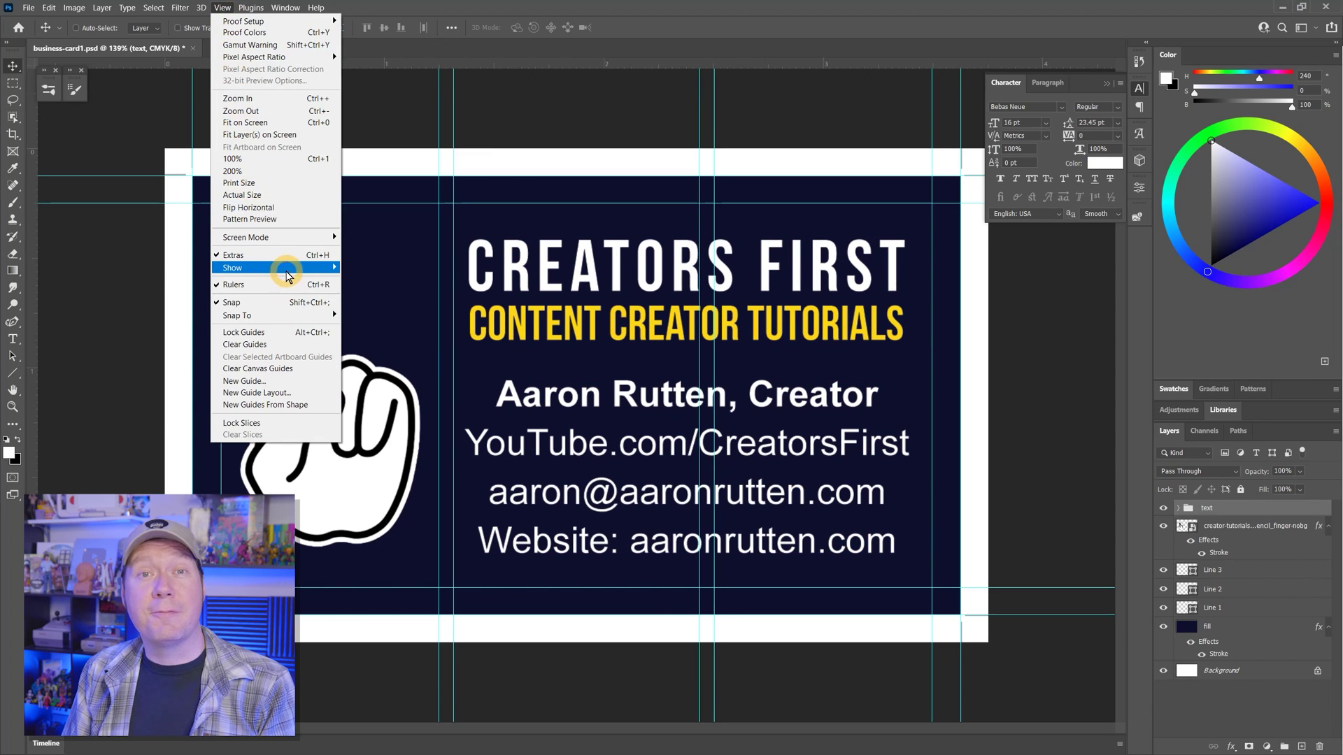
{"action": "mouse_move", "coordinate": [299, 271]}
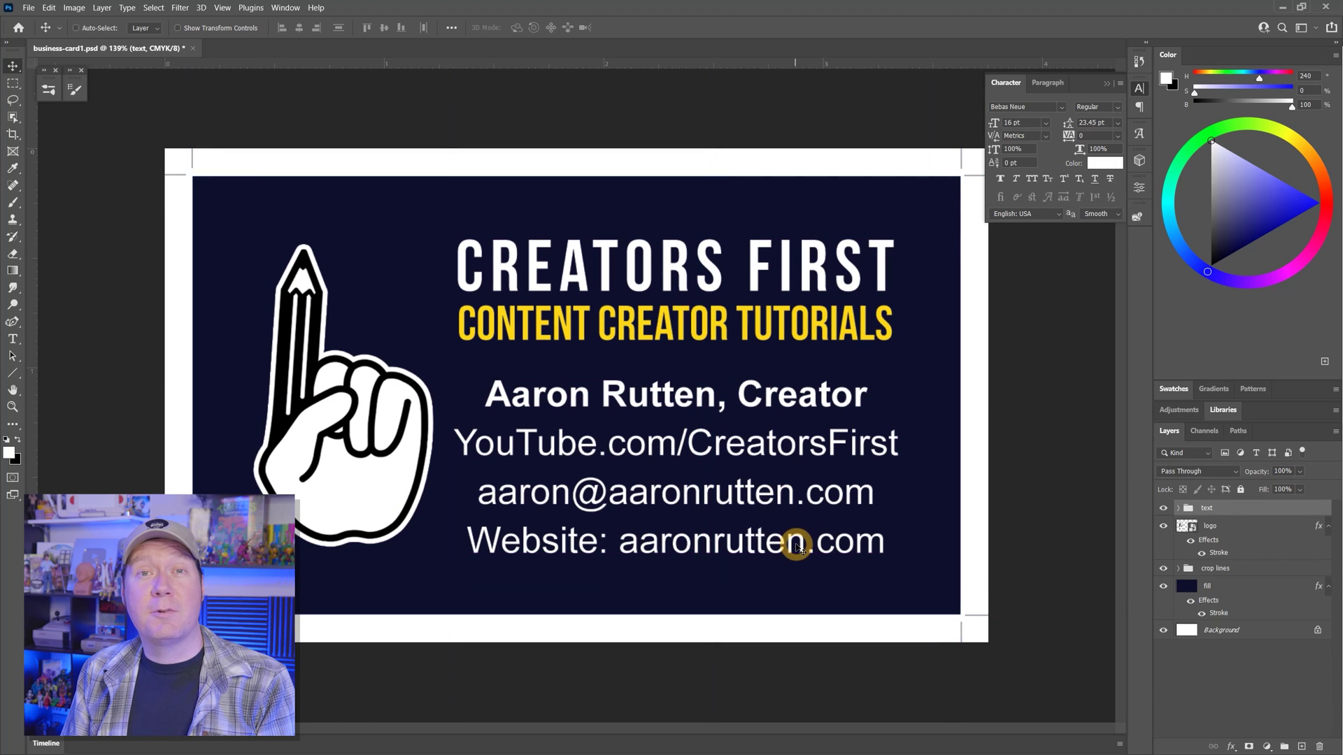
{"action": "left_click", "coordinate": [900, 375]}
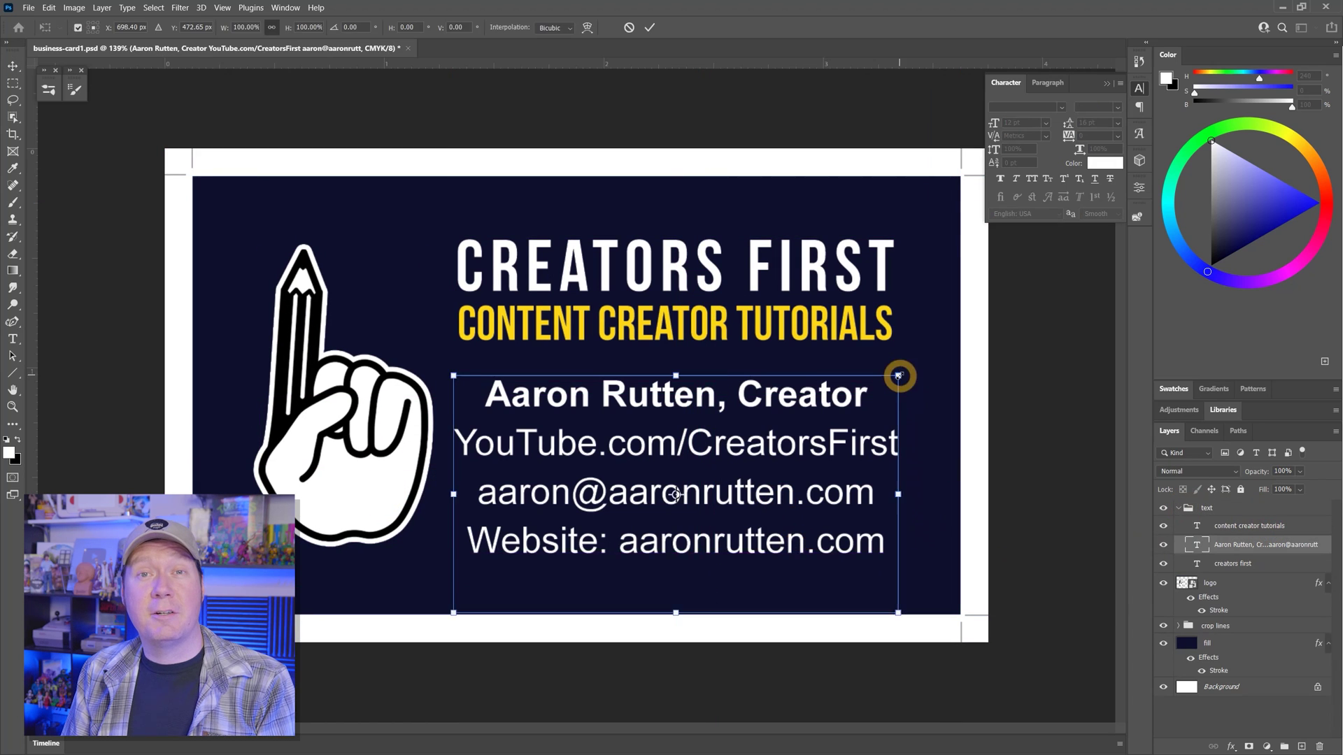
{"action": "triple_click", "coordinate": [670, 414]}
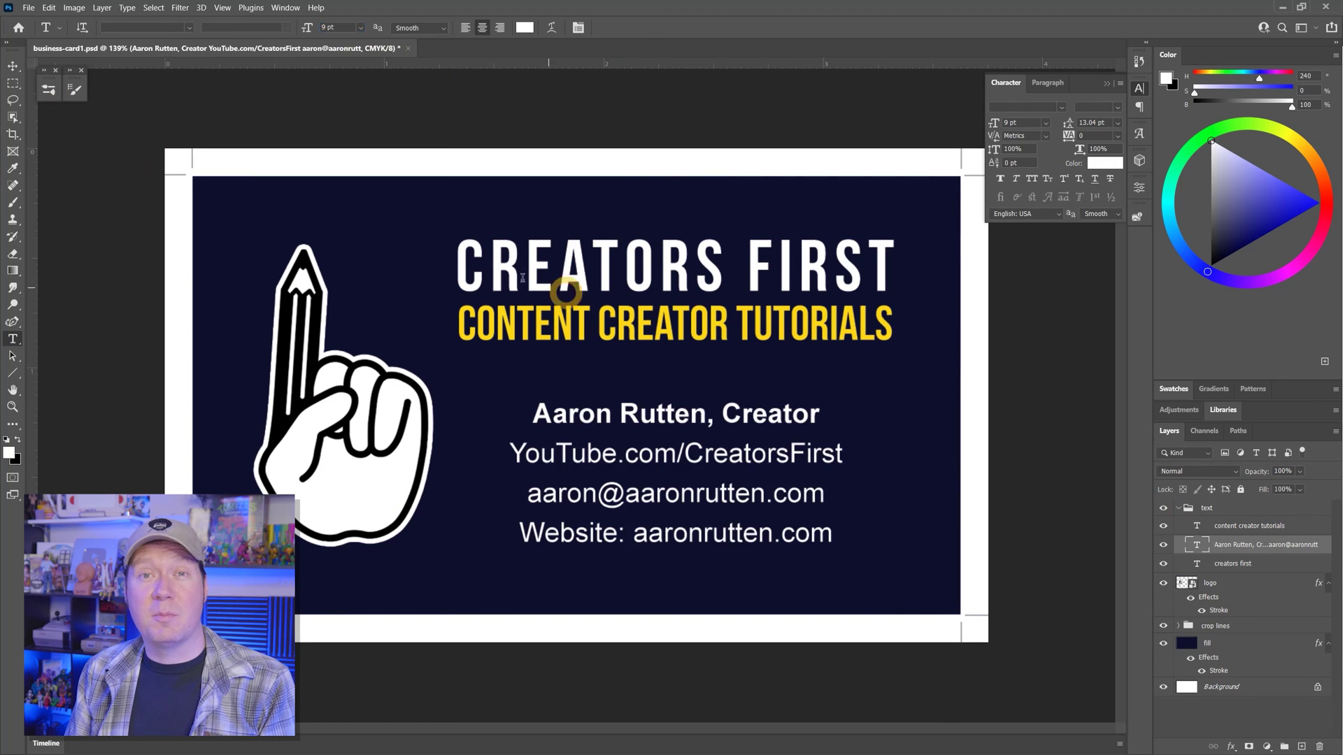
{"action": "left_click_drag", "start_coordinate": [731, 532], "coordinate": [730, 505]}
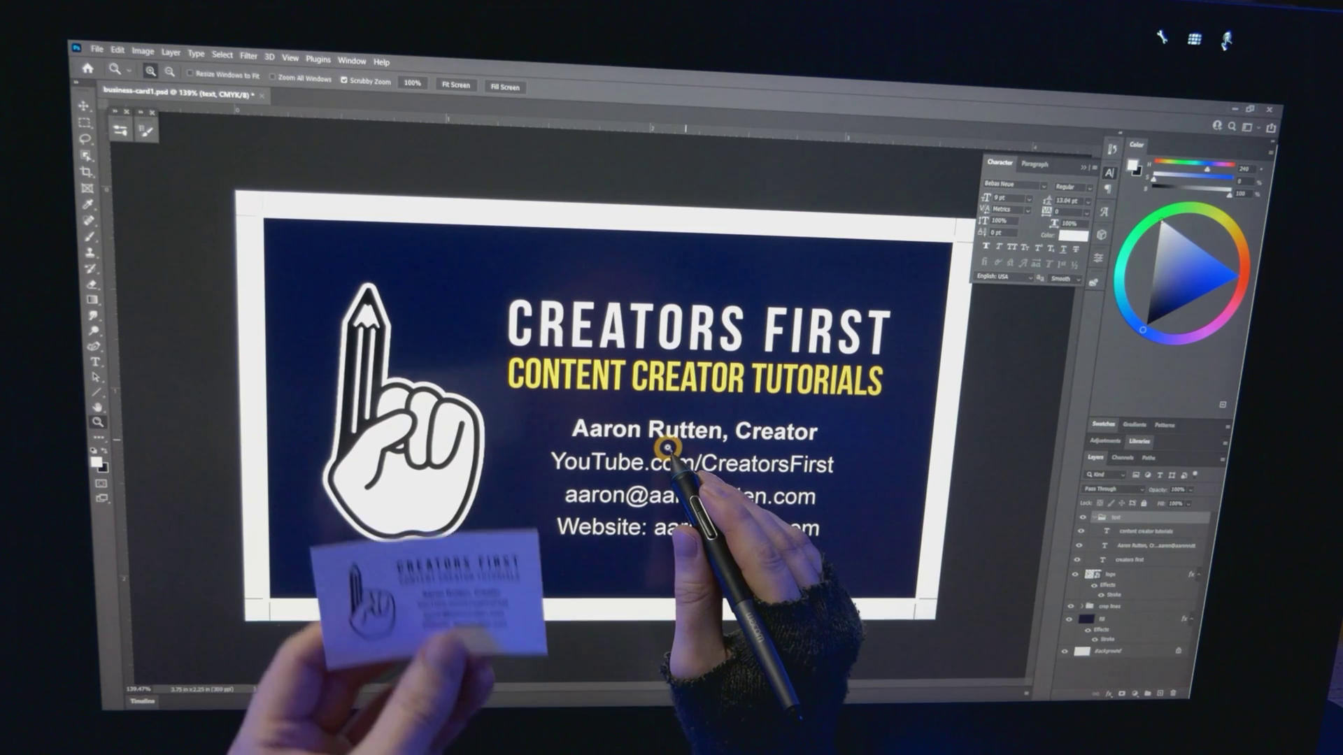
{"action": "left_click_drag", "start_coordinate": [660, 453], "coordinate": [628, 477]}
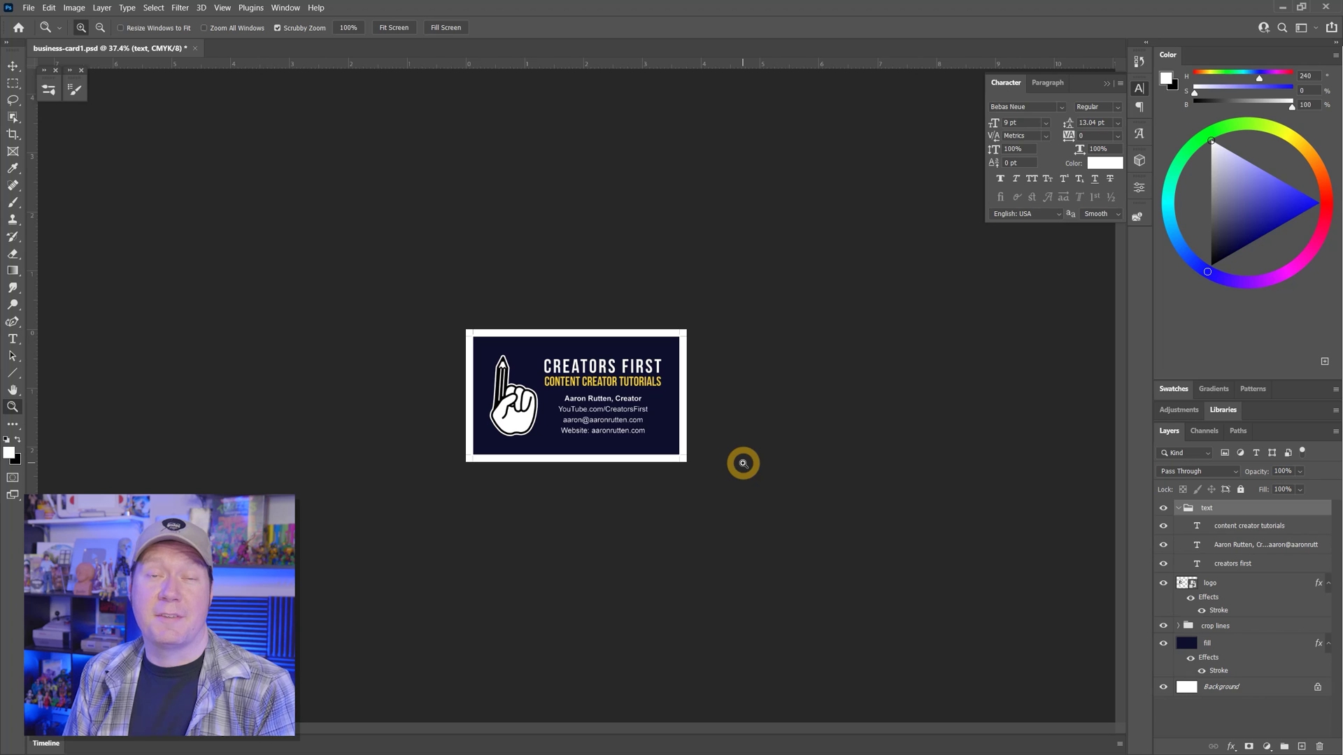
- Turn off the fill layer's white stroke so only crop marks frame the card
{"action": "left_click", "coordinate": [29, 8]}
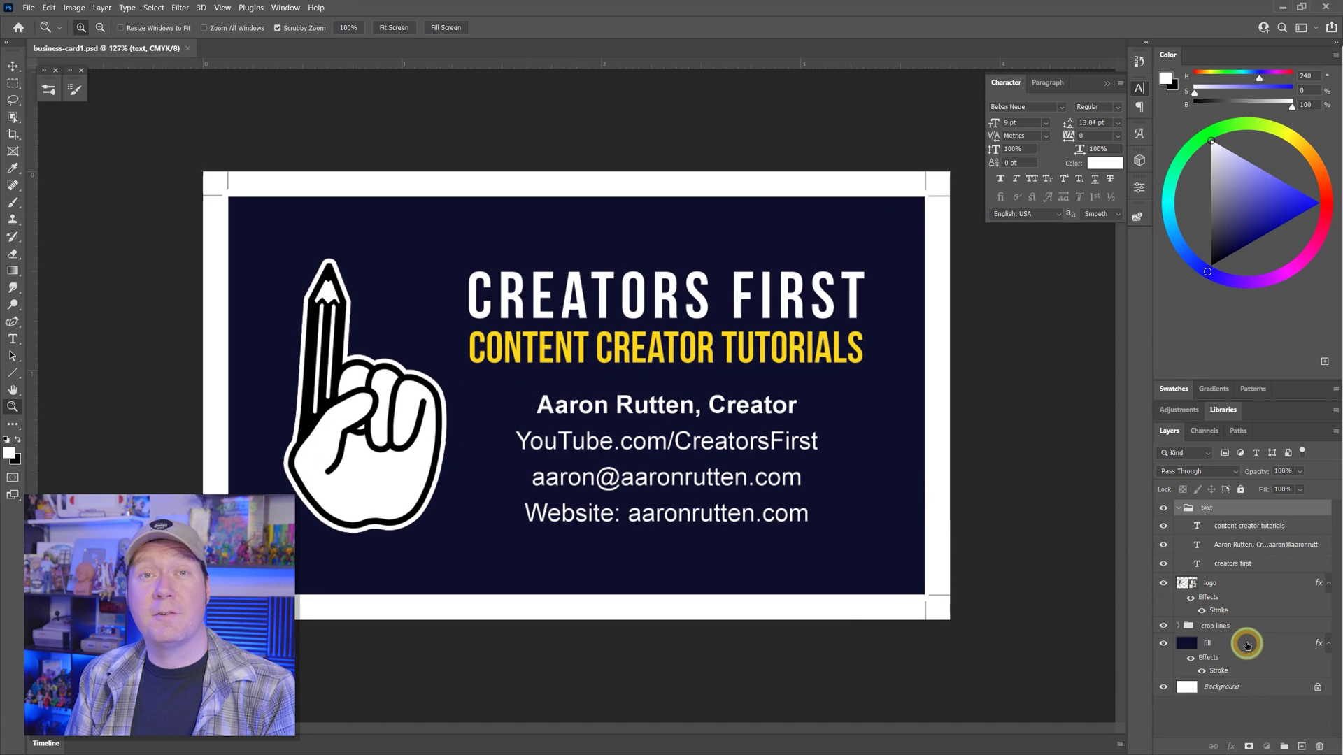
{"action": "left_click", "coordinate": [1246, 645]}
{"action": "left_click", "coordinate": [1202, 671]}
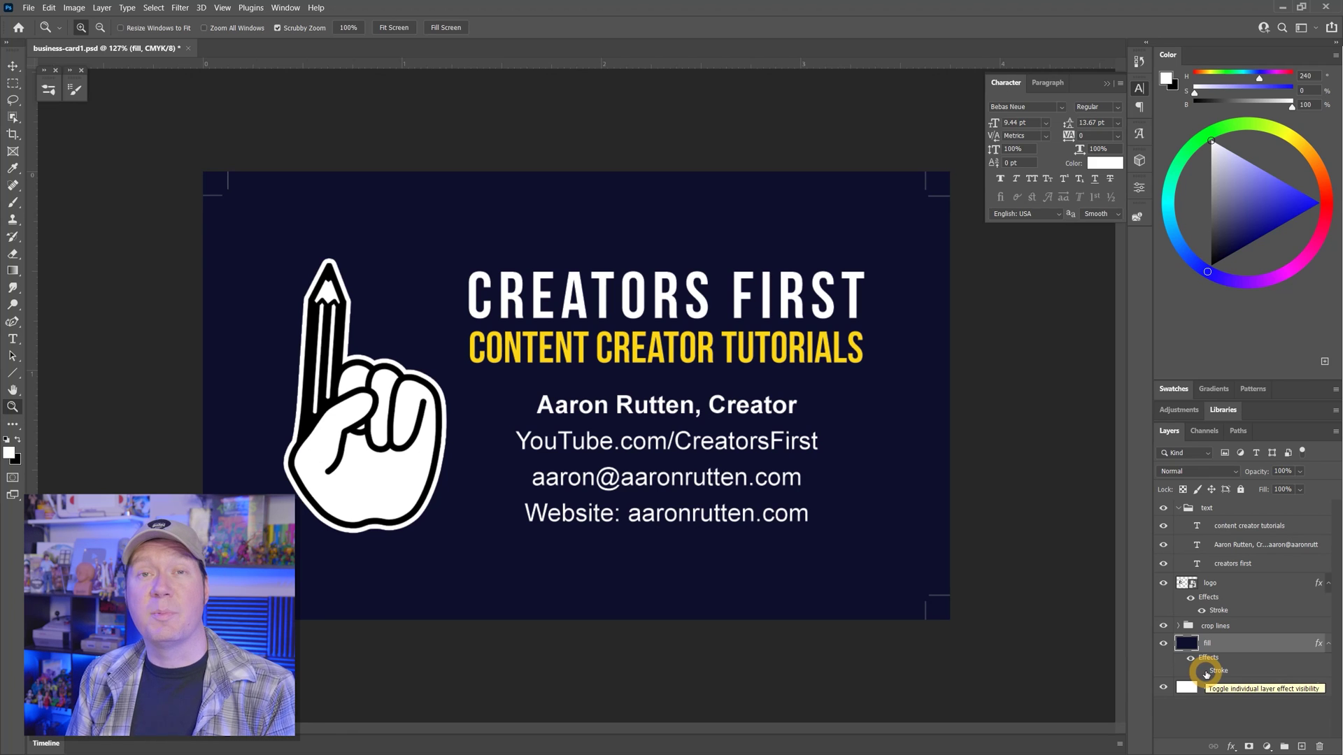
- Save the card document as business-card1
{"action": "left_click", "coordinate": [30, 8]}
{"action": "left_click", "coordinate": [54, 148]}
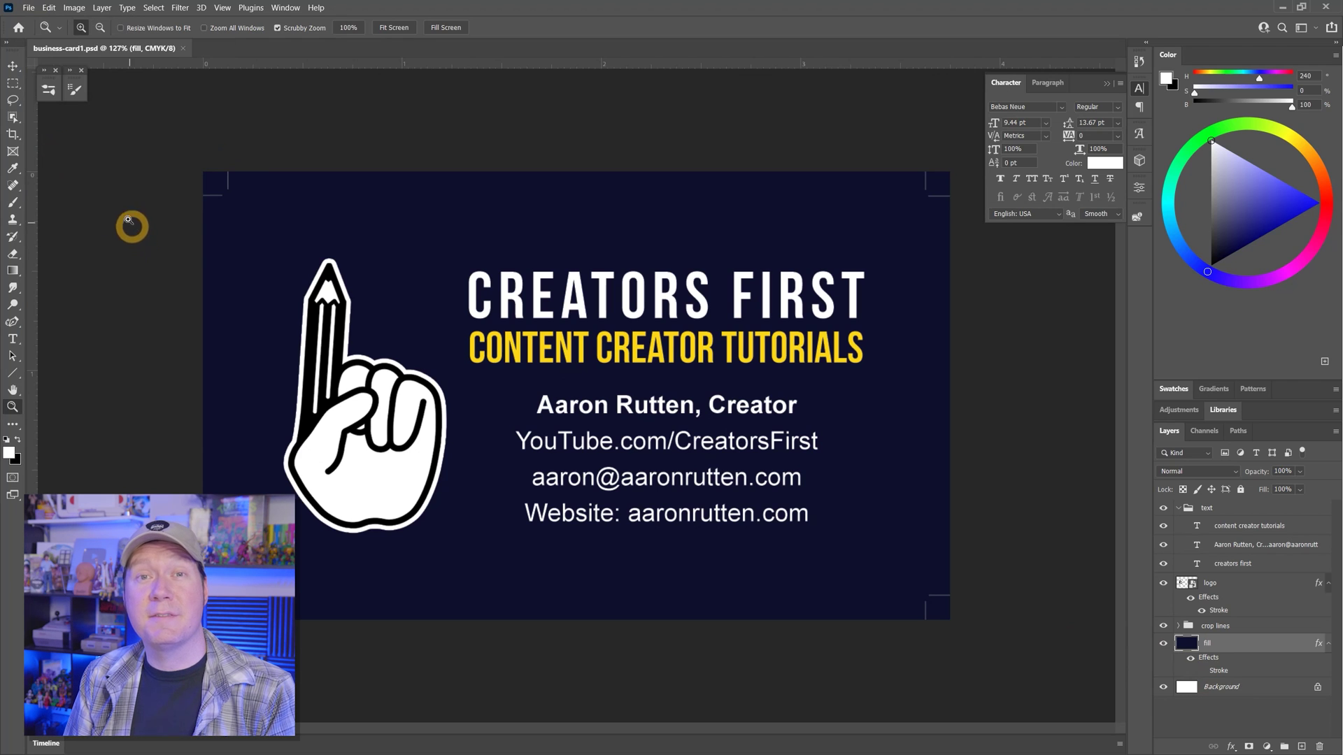
{"action": "left_click", "coordinate": [28, 8]}
- Create a new Letter 8.5 x 11 in document at 300 ppi
{"action": "left_click", "coordinate": [65, 61]}
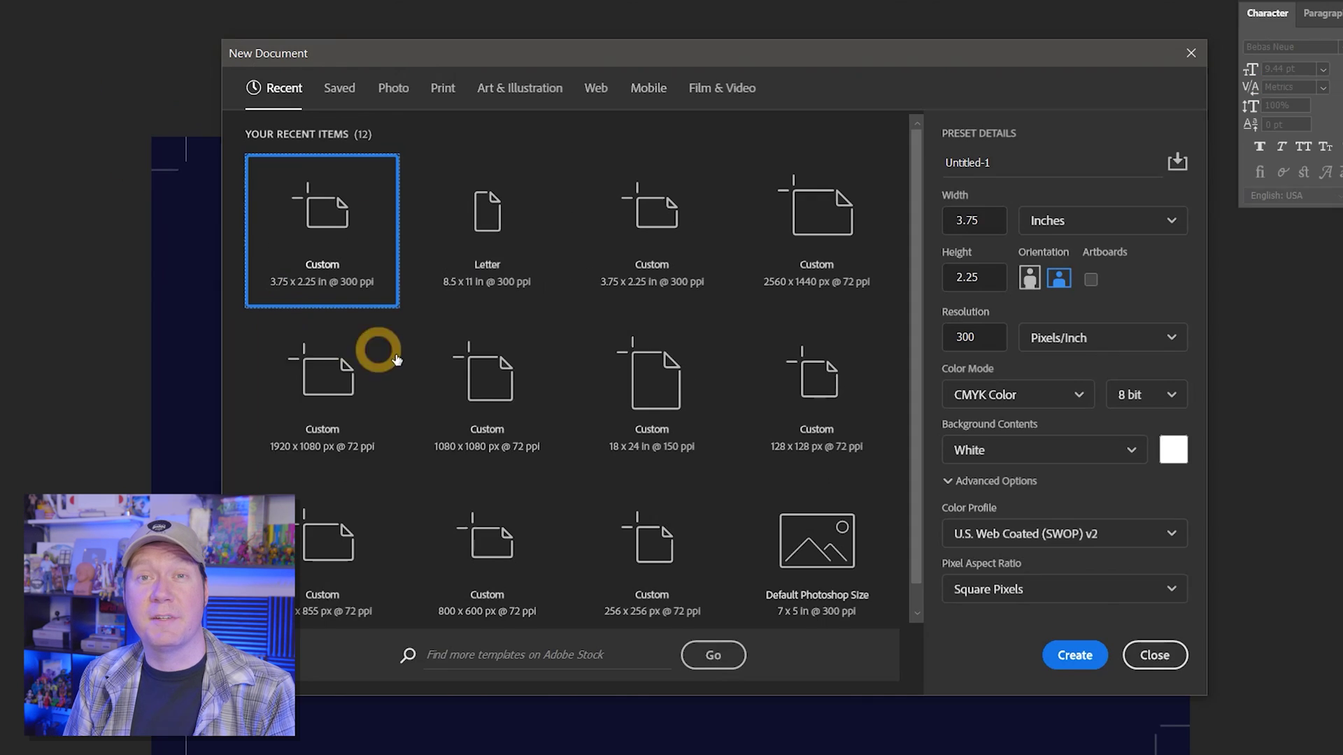
{"action": "left_click", "coordinate": [482, 256]}
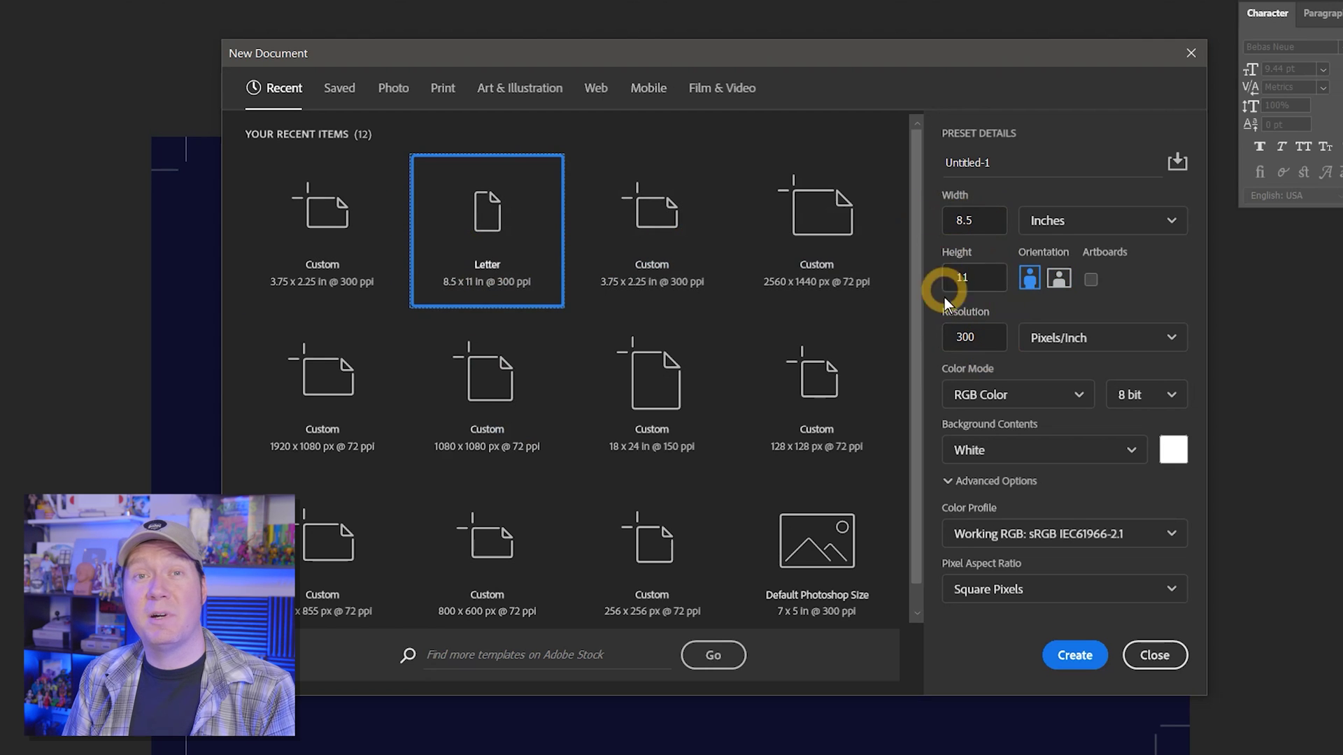
{"action": "left_click", "coordinate": [1093, 666]}
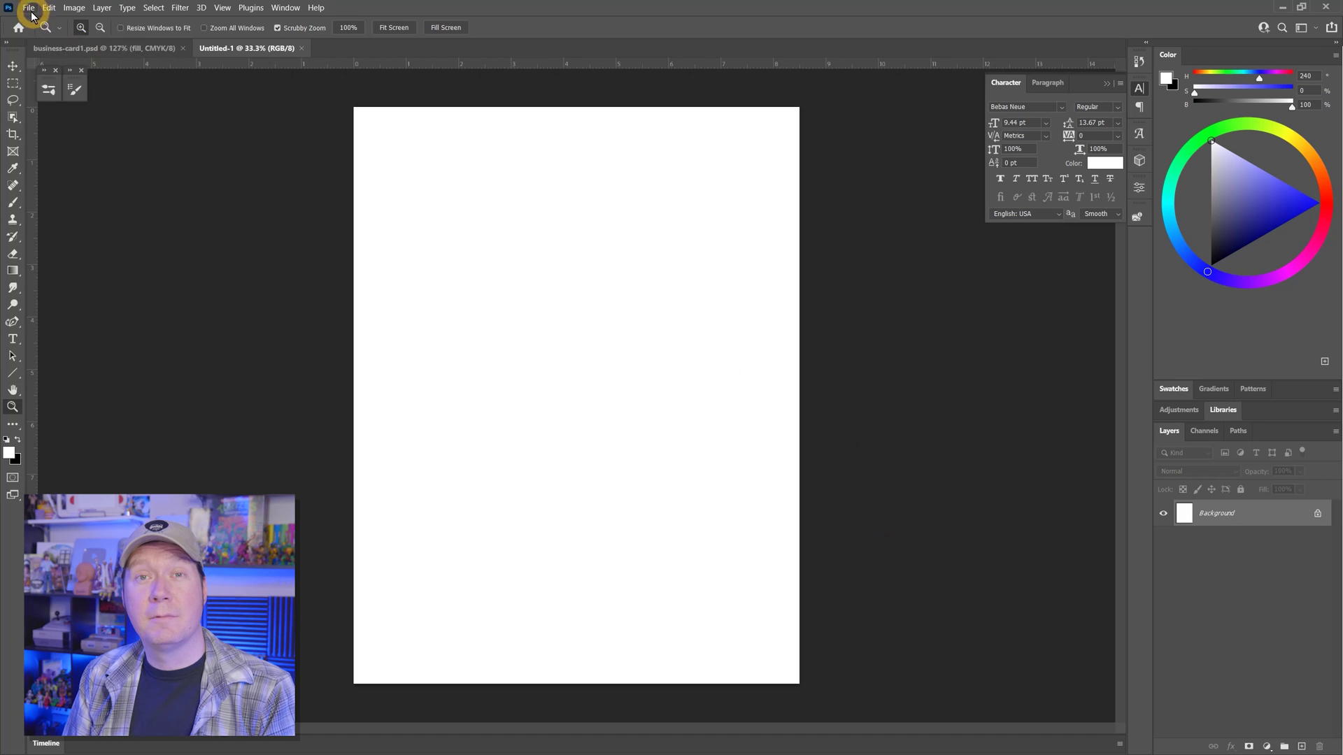
- Place the business card file at the page centre and check it in Print Settings
{"action": "left_click", "coordinate": [28, 8]}
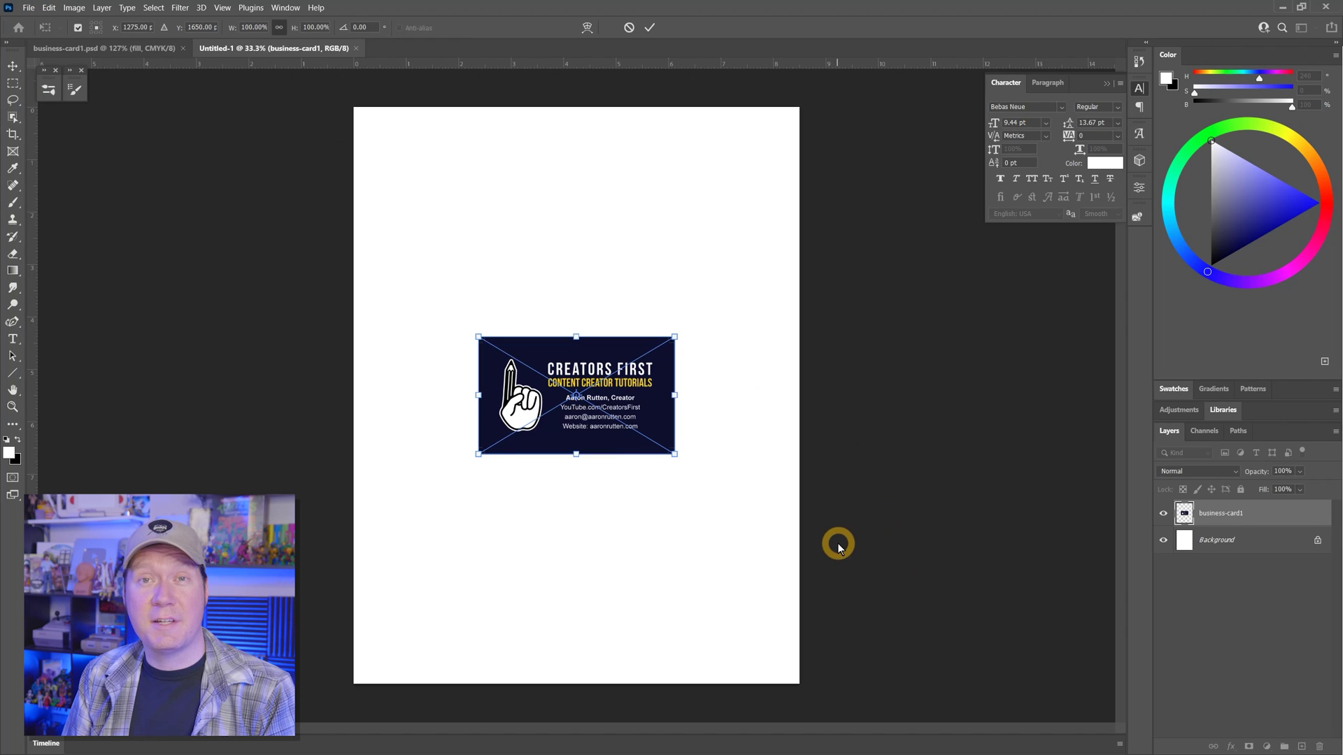
{"action": "key", "text": "Return"}
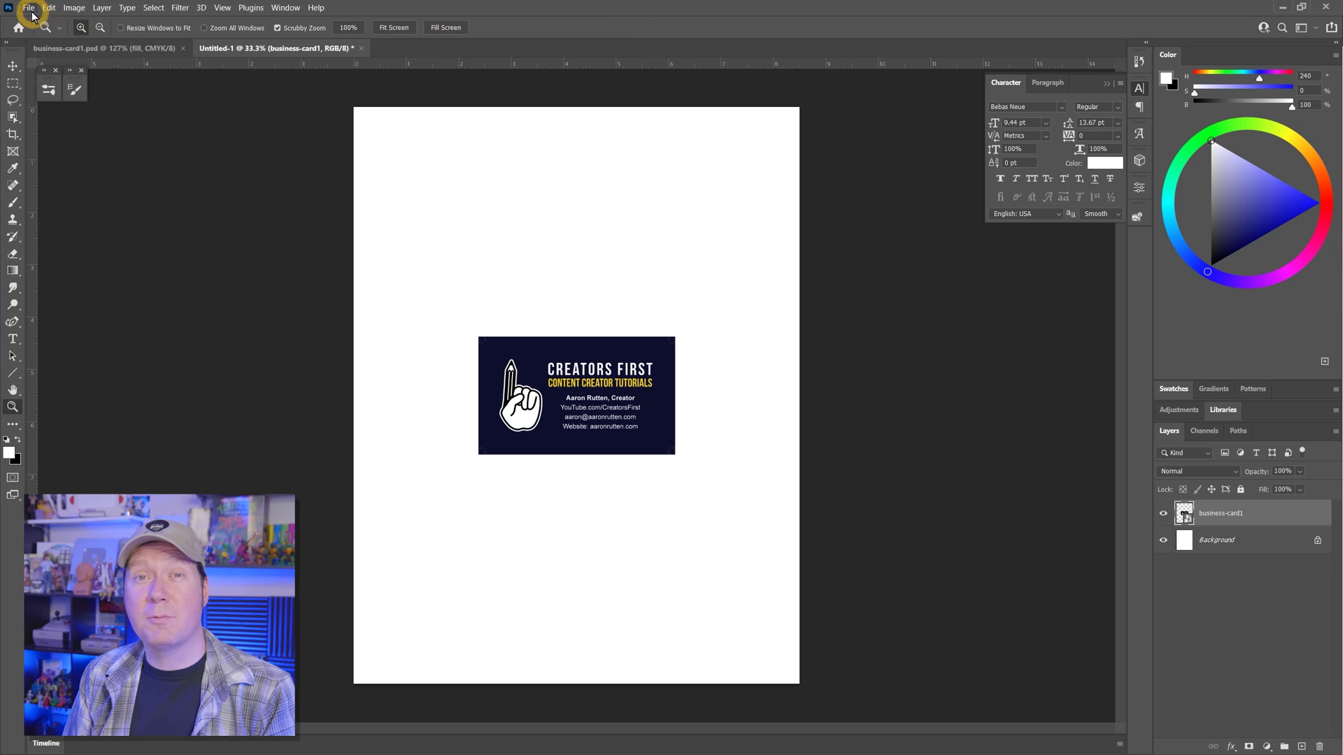
{"action": "left_click", "coordinate": [28, 7]}
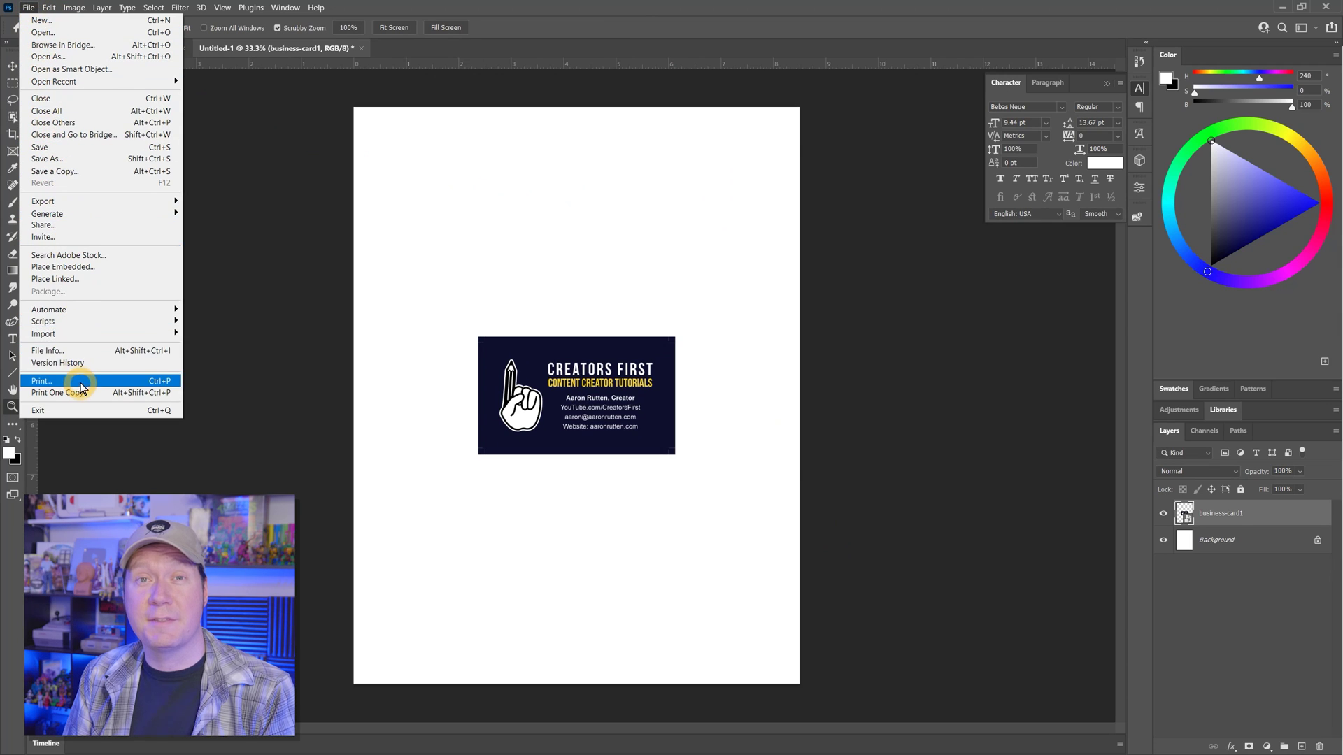
{"action": "left_click", "coordinate": [42, 380]}
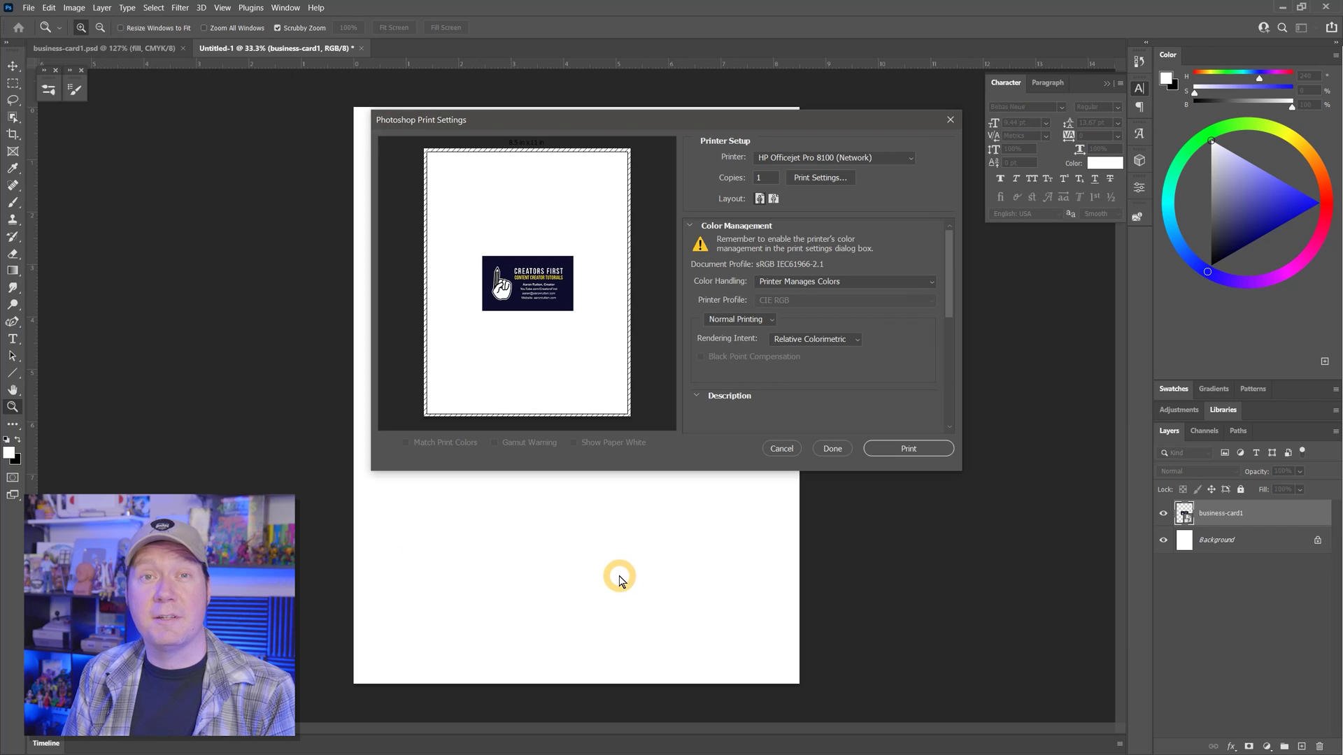
- Add a guide layout with 0.125 in margins and no columns
{"action": "left_click", "coordinate": [222, 8]}
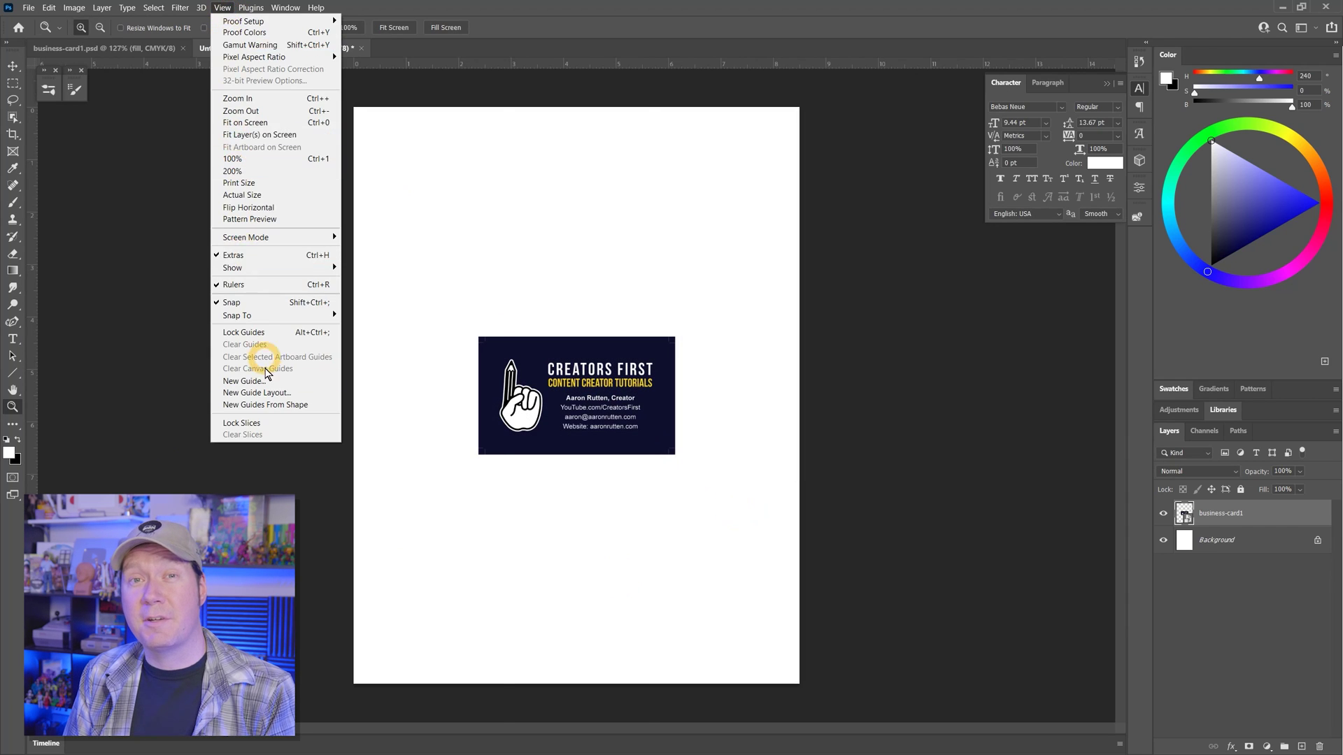
{"action": "left_click", "coordinate": [257, 393]}
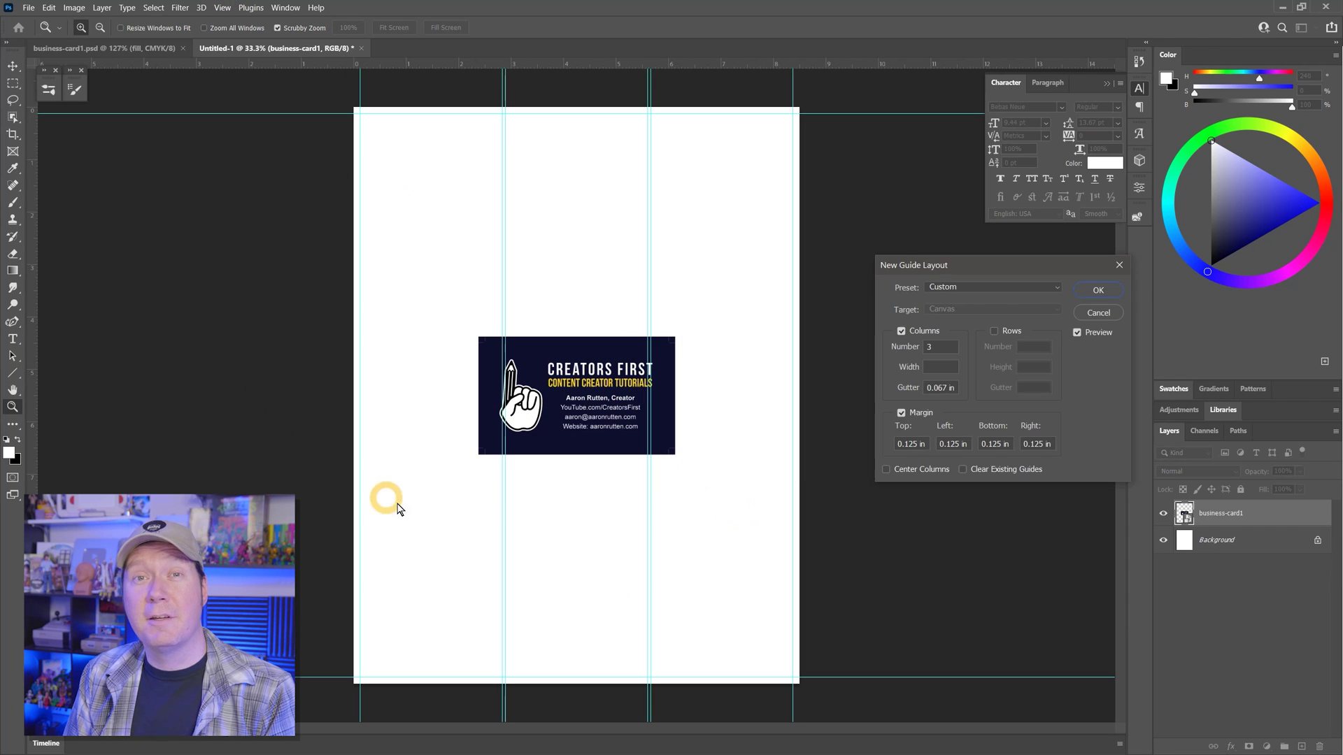
{"action": "left_click", "coordinate": [901, 331]}
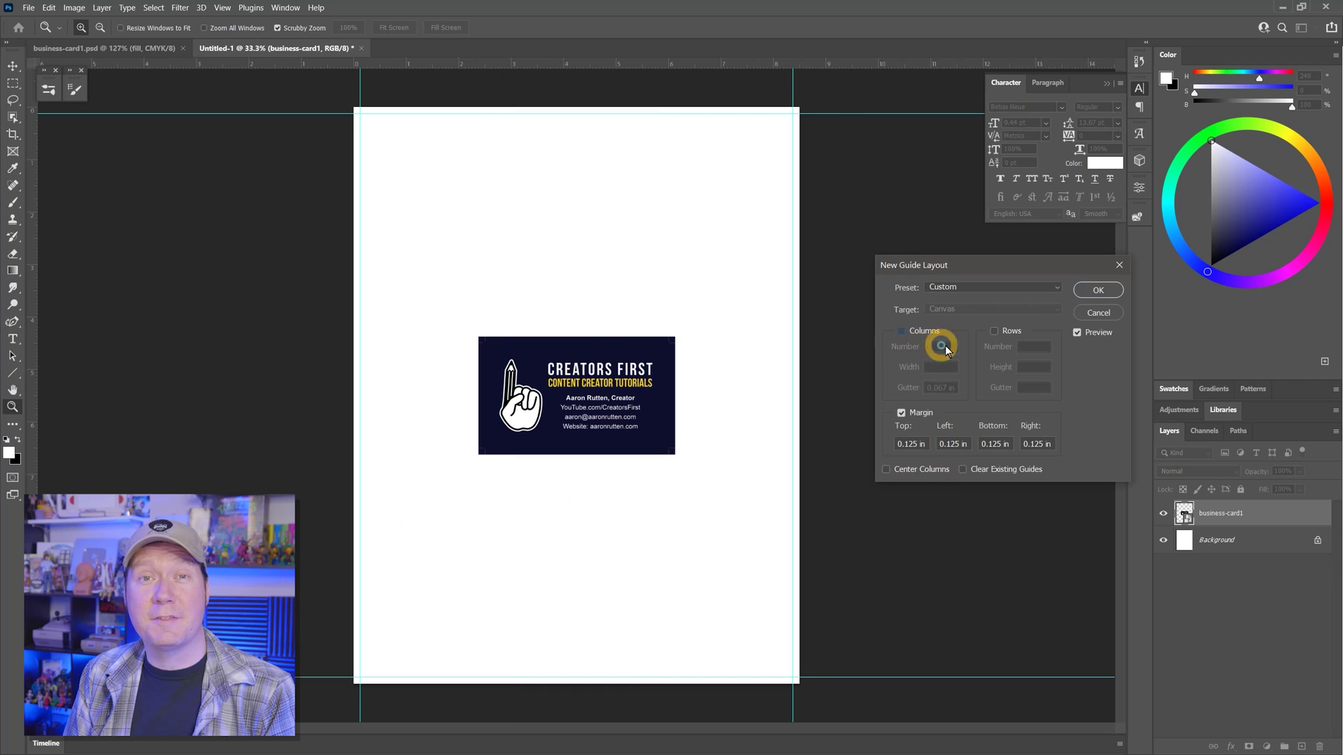
{"action": "left_click", "coordinate": [1098, 289]}
- Move the card to the top-left corner and duplicate it into a two-across grid going down the page
{"action": "key", "text": "v"}
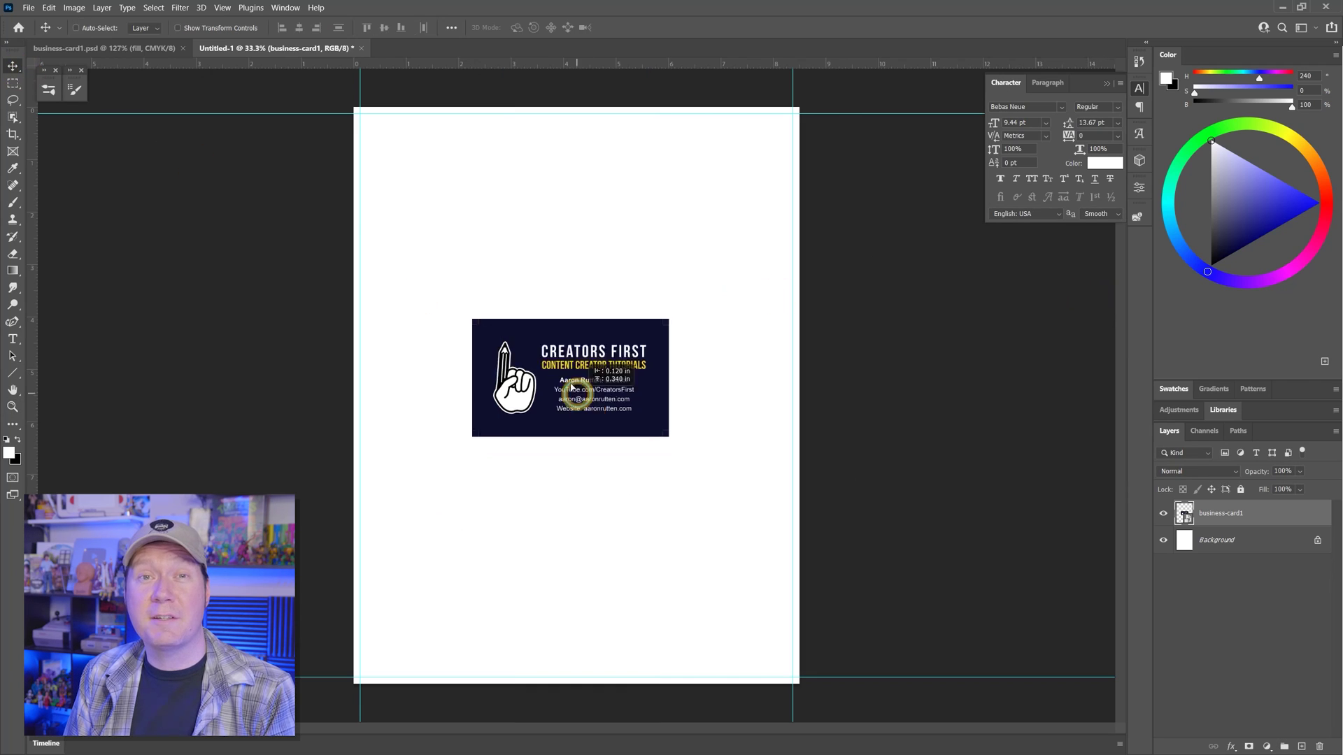
{"action": "left_click_drag", "start_coordinate": [596, 425], "coordinate": [481, 204]}
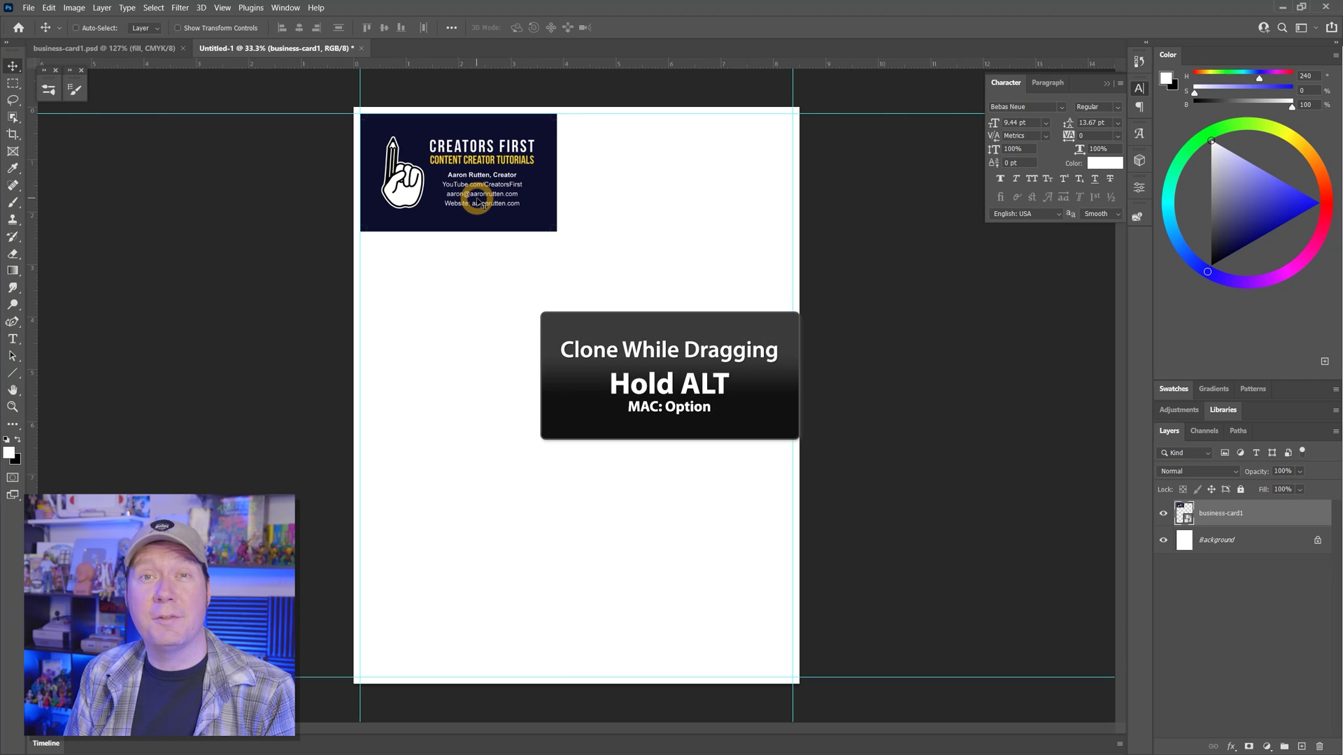
{"action": "left_click_drag", "start_coordinate": [478, 203], "coordinate": [666, 207]}
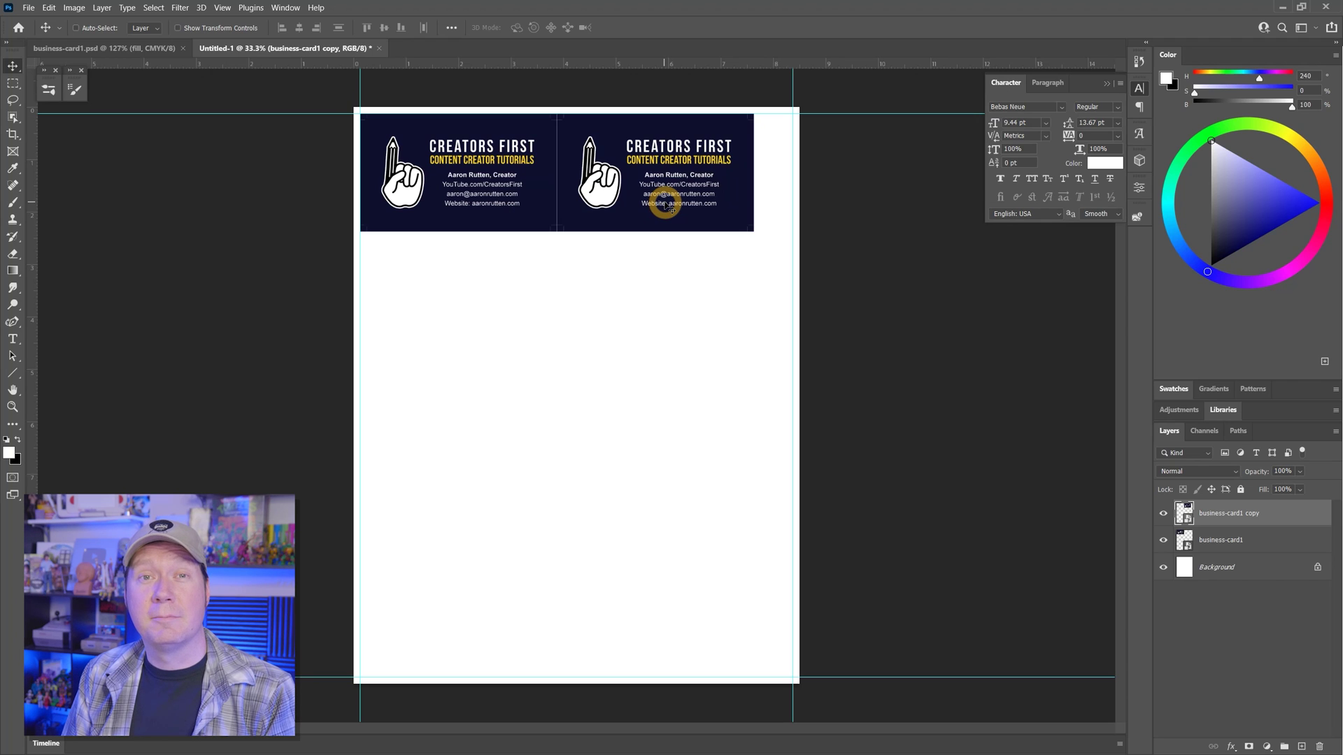
{"action": "left_click", "coordinate": [1229, 540], "text": "shift"}
{"action": "mouse_move", "coordinate": [671, 210]}
{"action": "left_mouse_down"}
{"action": "mouse_move", "coordinate": [683, 571]}
{"action": "mouse_move", "coordinate": [683, 555]}
{"action": "left_mouse_up"}
{"action": "left_click", "coordinate": [1229, 513]}
{"action": "left_click", "coordinate": [1220, 594], "text": "shift"}
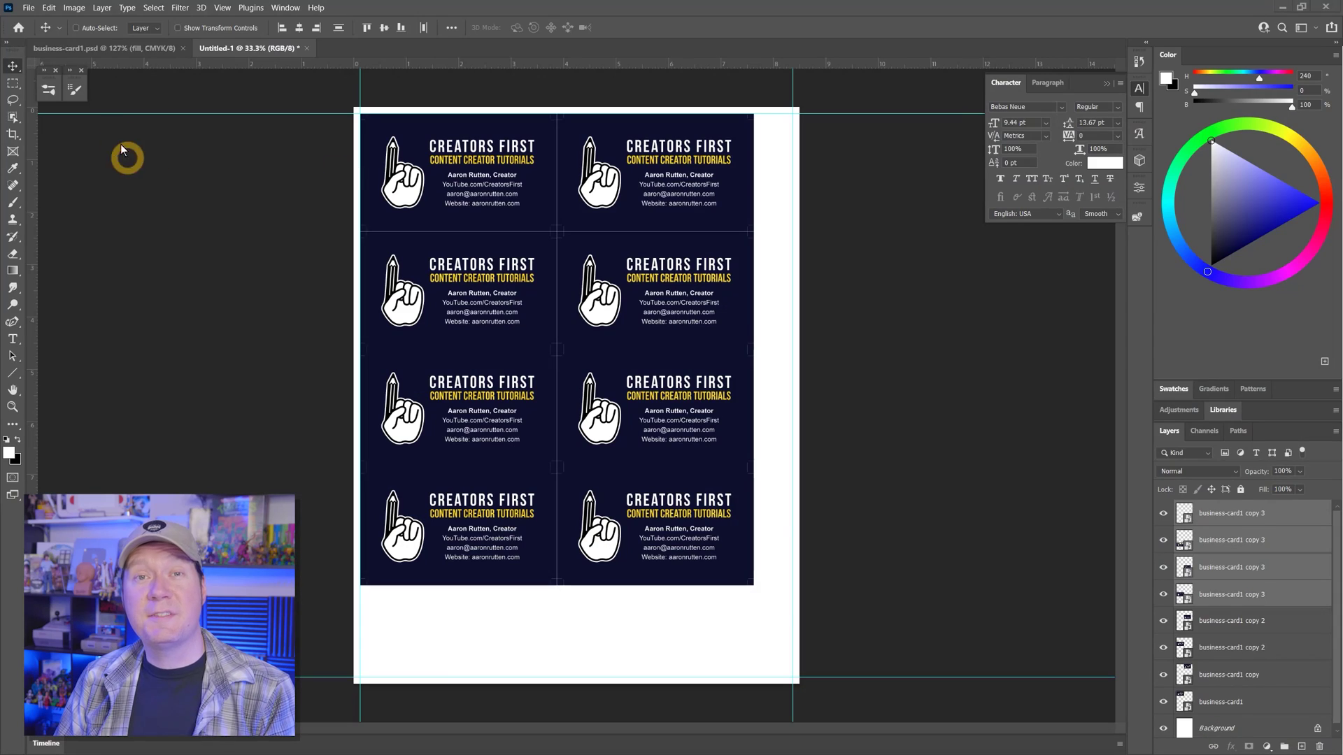
- Save the eight-card sheet under the new name 'business-card1-print-sheet'
{"action": "left_click", "coordinate": [29, 8]}
{"action": "left_click", "coordinate": [57, 160]}
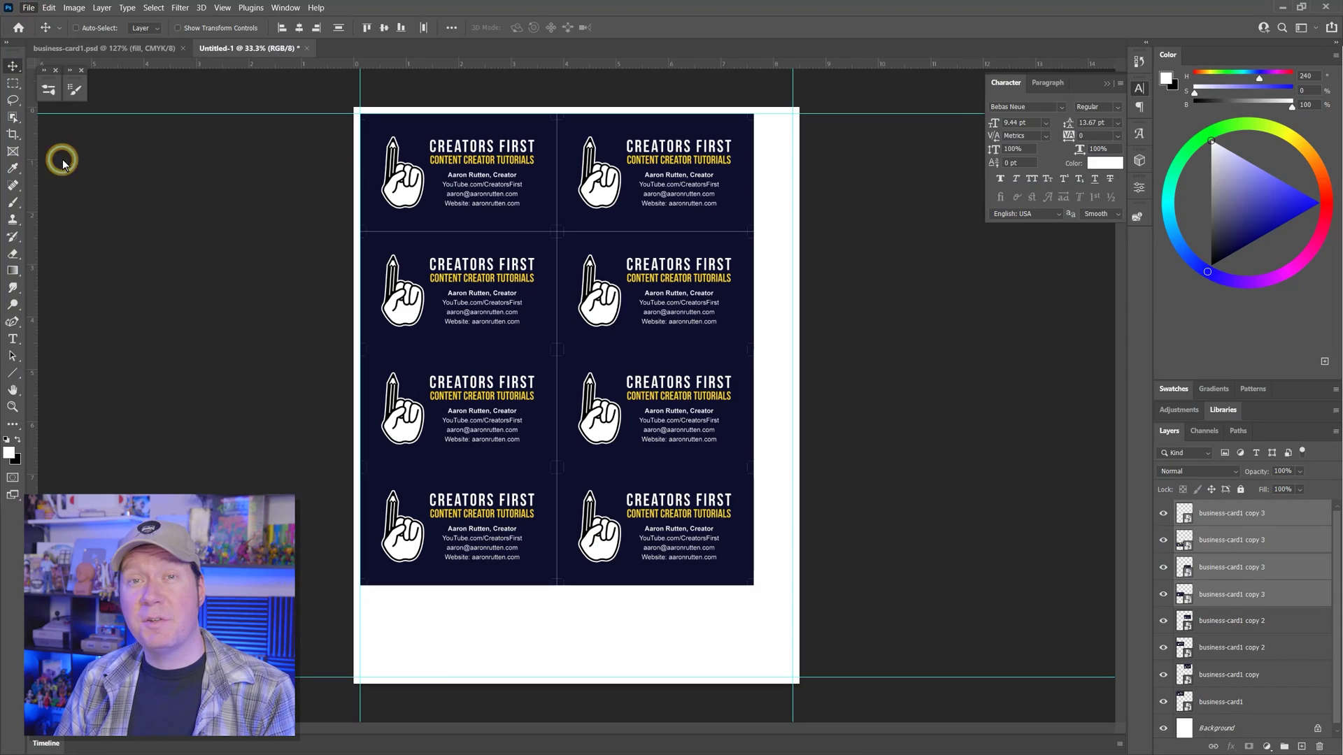
{"action": "type", "text": "business-card1-print-sheet"}
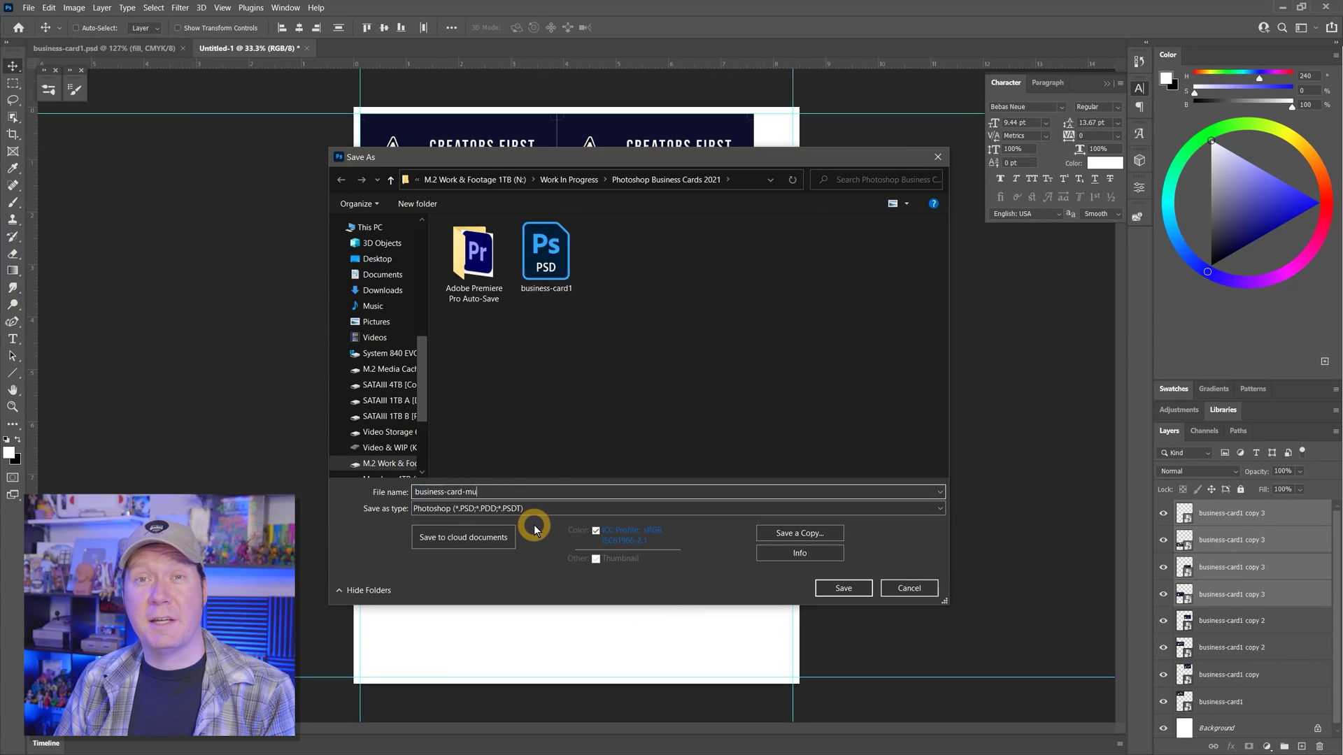
{"action": "key", "text": "Return"}
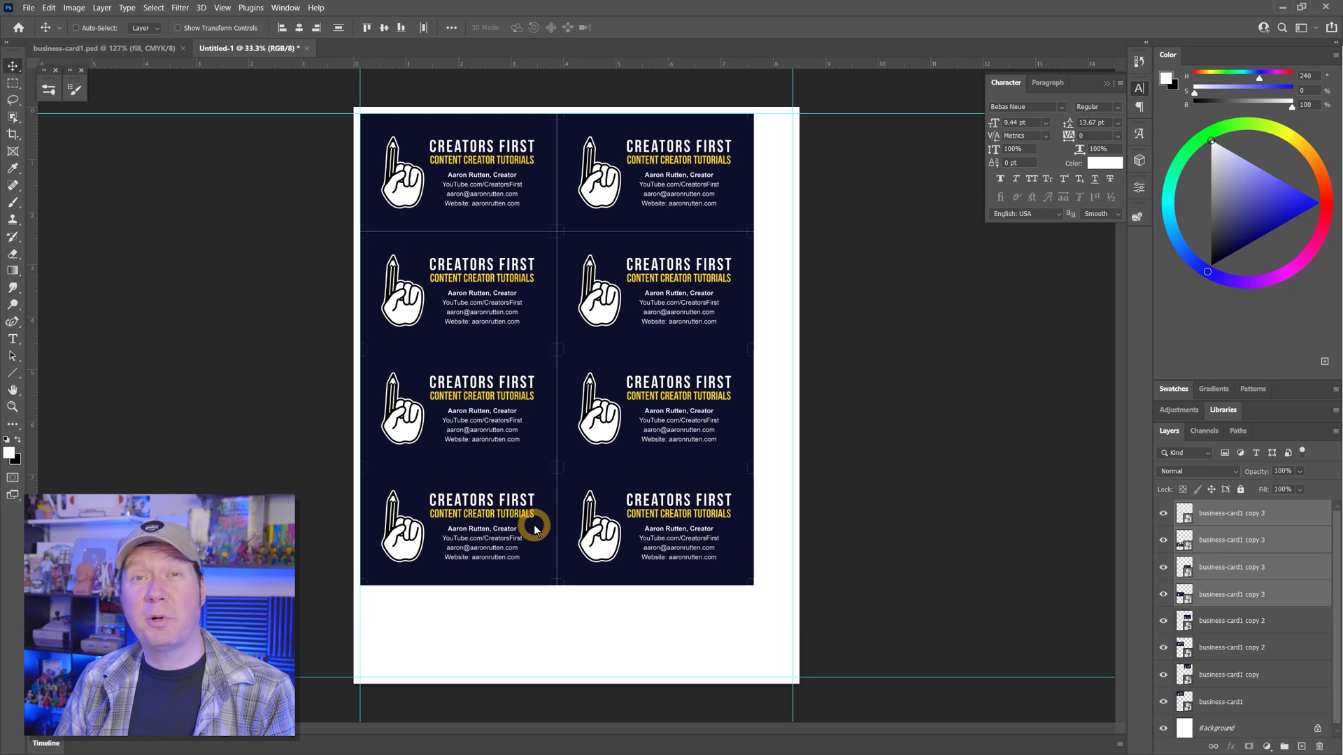